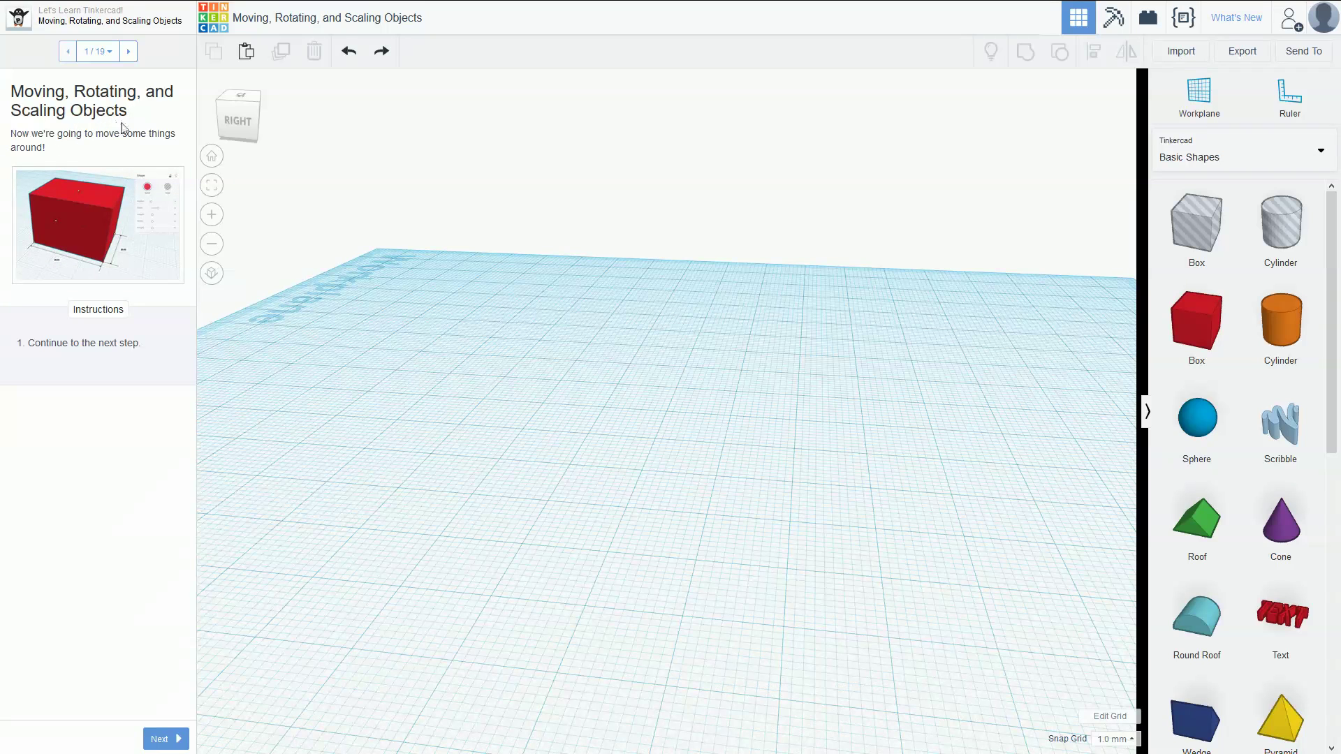
Step: Orbit around the empty workplane, then advance the lesson to its Introduction step
{"action": "right_click_drag", "start_coordinate": [557, 329], "coordinate": [785, 376]}
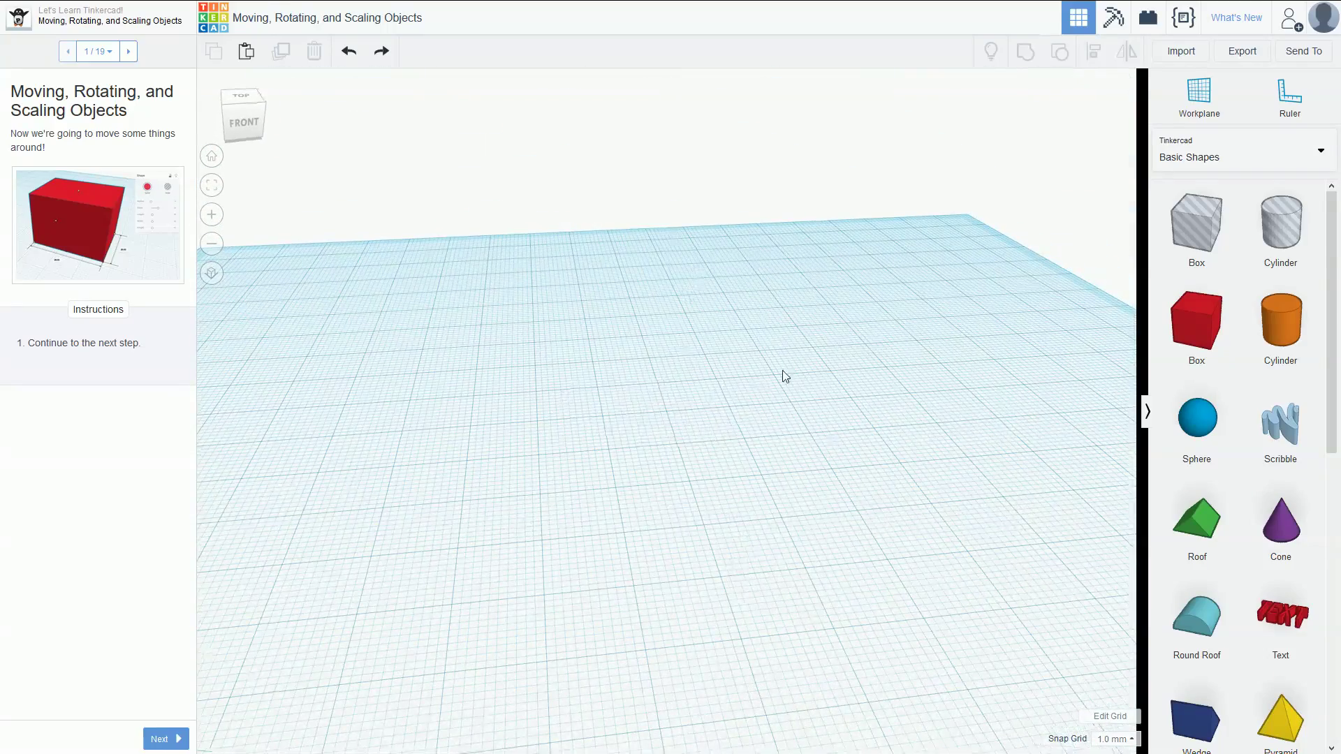
{"action": "right_click_drag", "start_coordinate": [708, 409], "coordinate": [408, 372]}
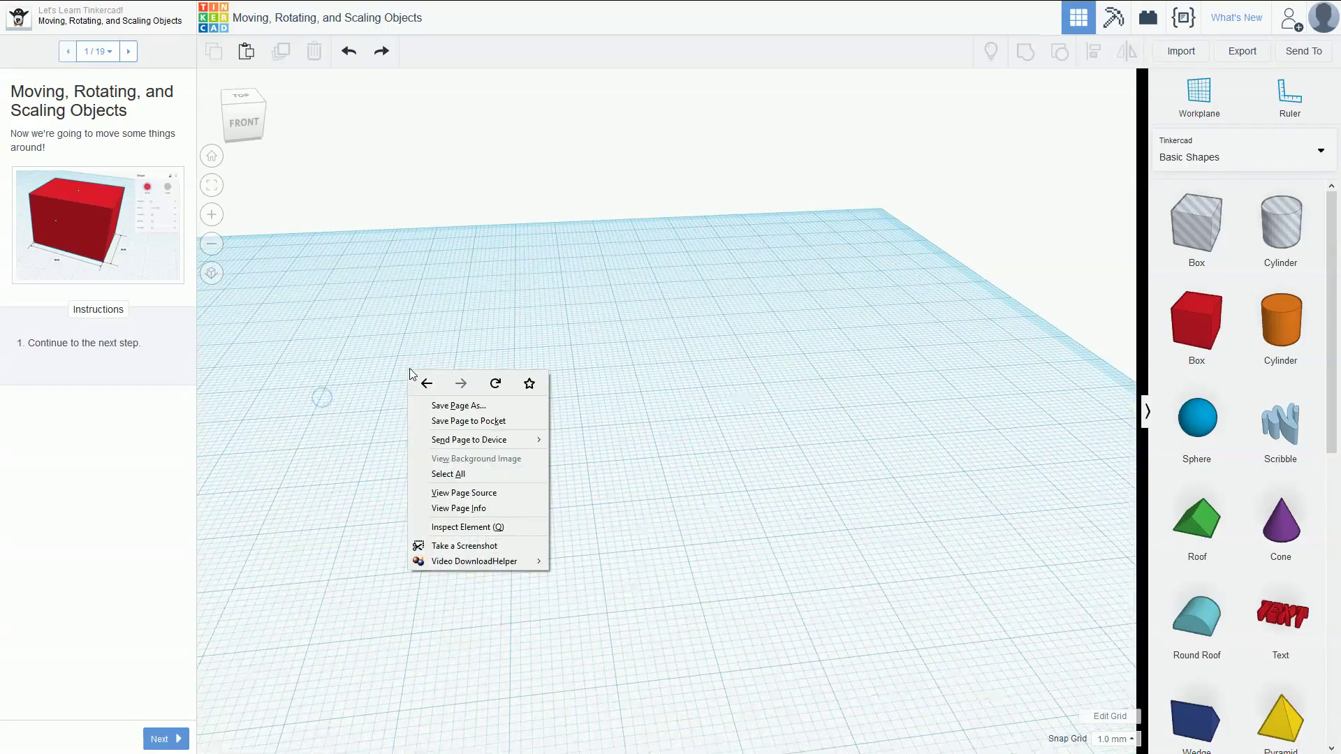
{"action": "left_click", "coordinate": [587, 263]}
{"action": "right_click_drag", "start_coordinate": [587, 263], "coordinate": [293, 338]}
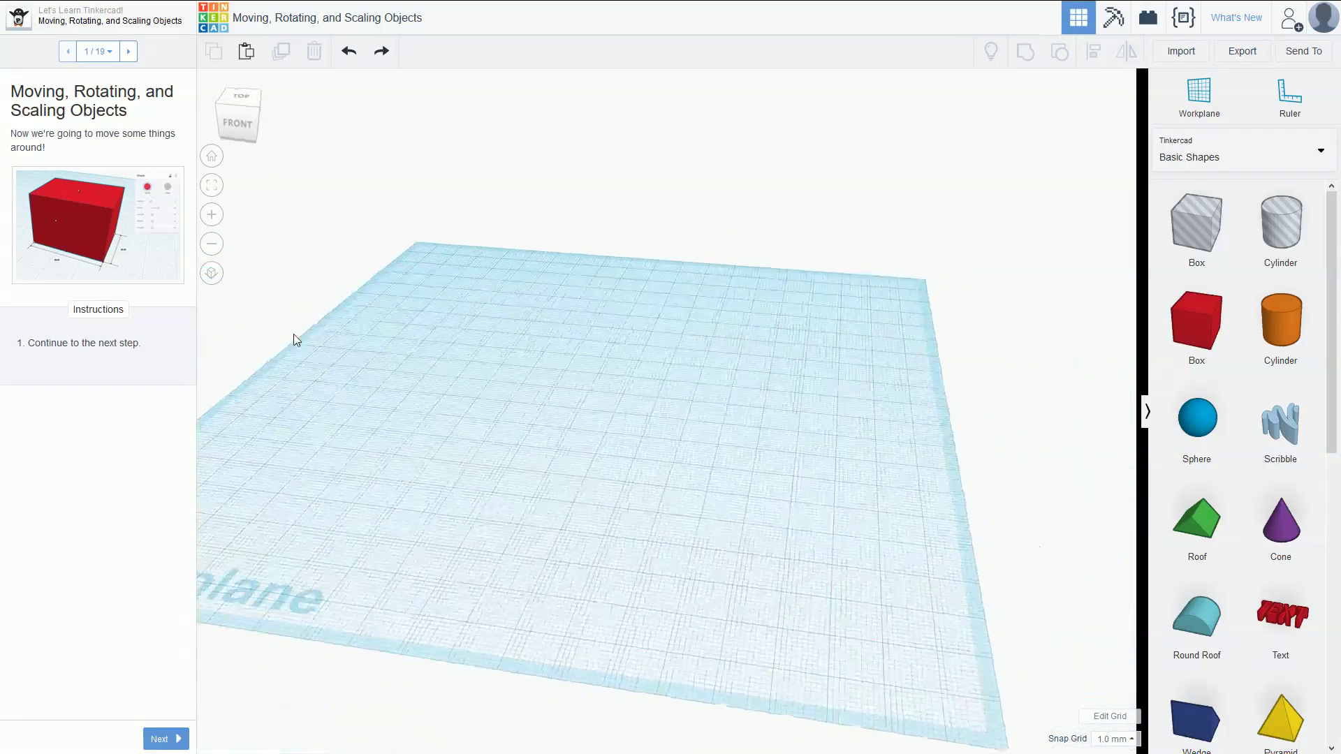
{"action": "left_click", "coordinate": [128, 53]}
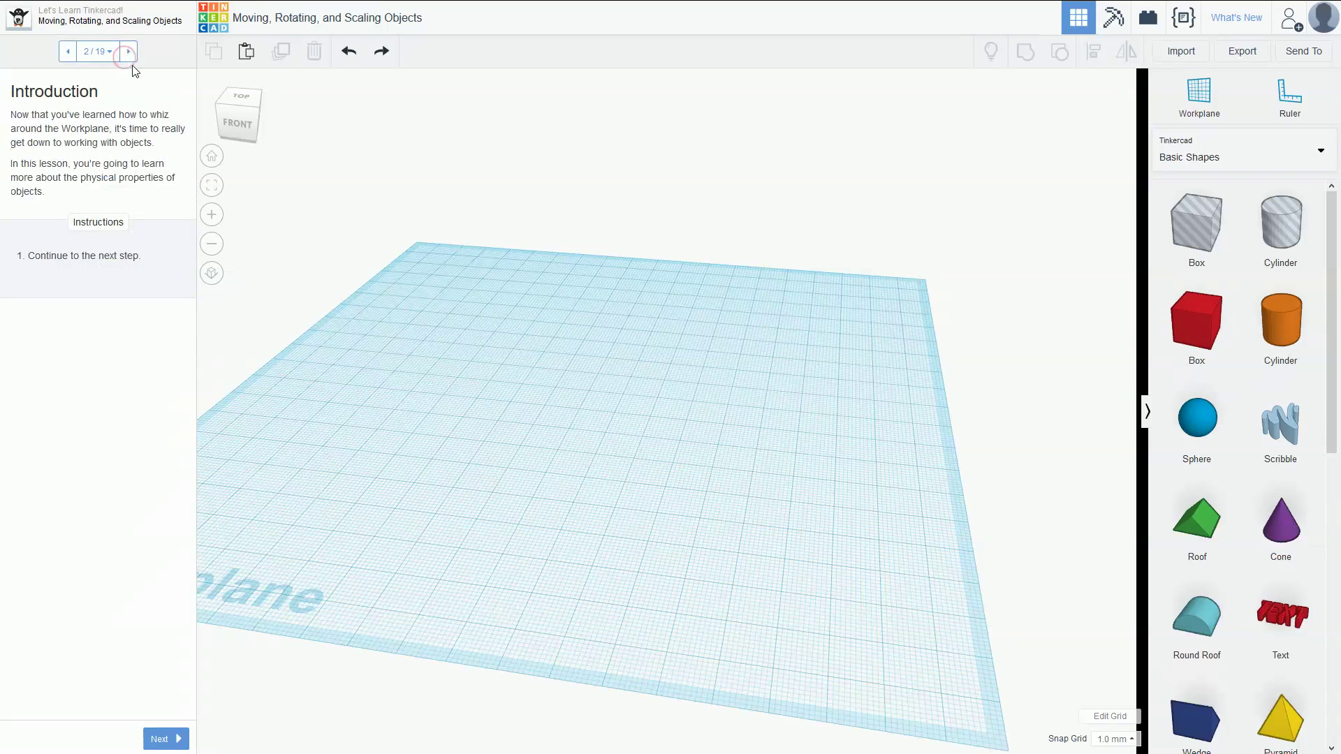
Step: Go to Placing a Box, drop a red Box on the workplane hint, then advance to Nudging
{"action": "left_click", "coordinate": [129, 51]}
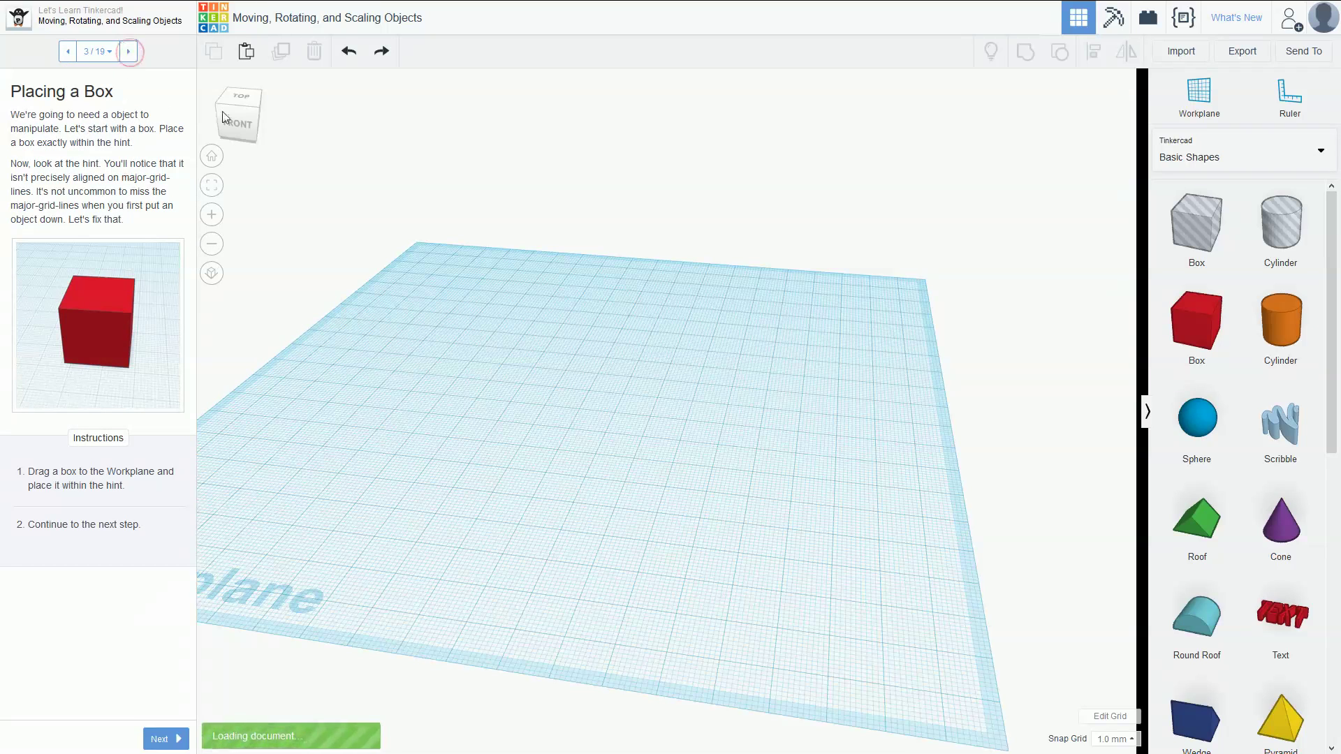
{"action": "left_click_drag", "start_coordinate": [1204, 330], "coordinate": [538, 400]}
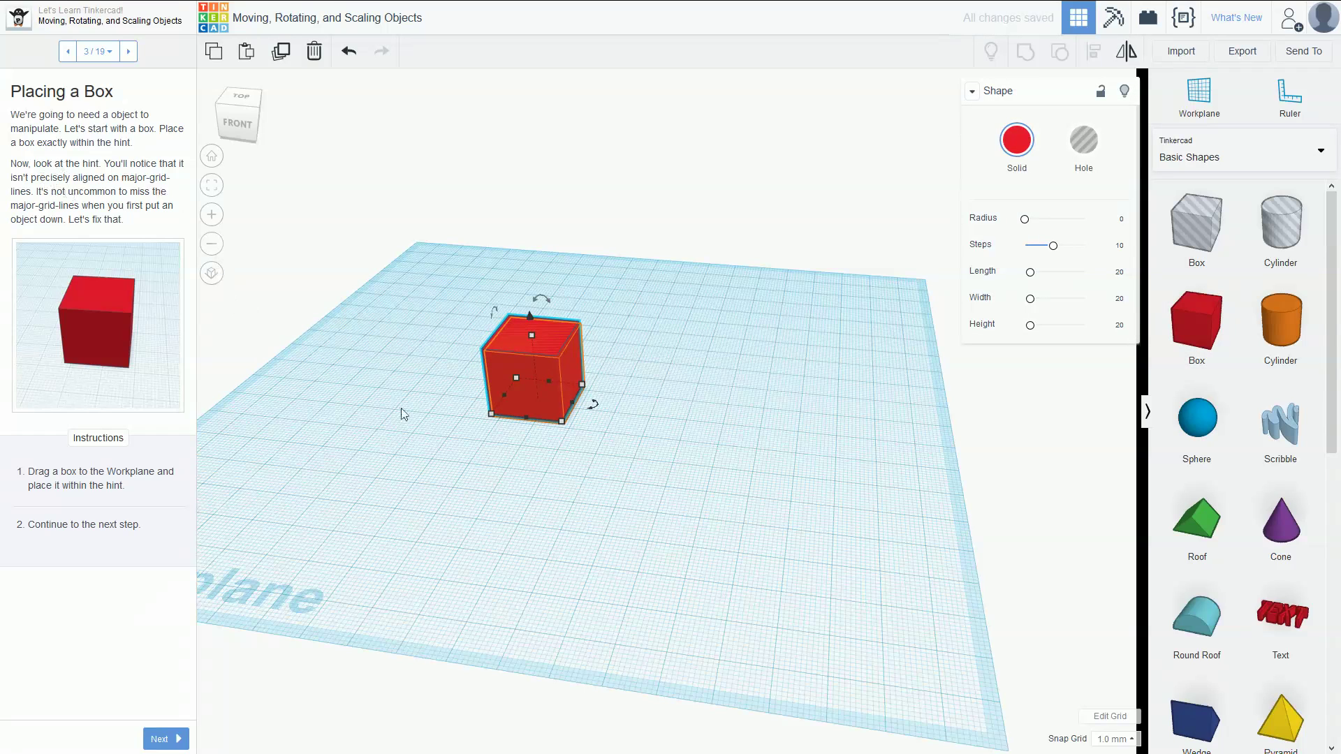
{"action": "left_click", "coordinate": [130, 56]}
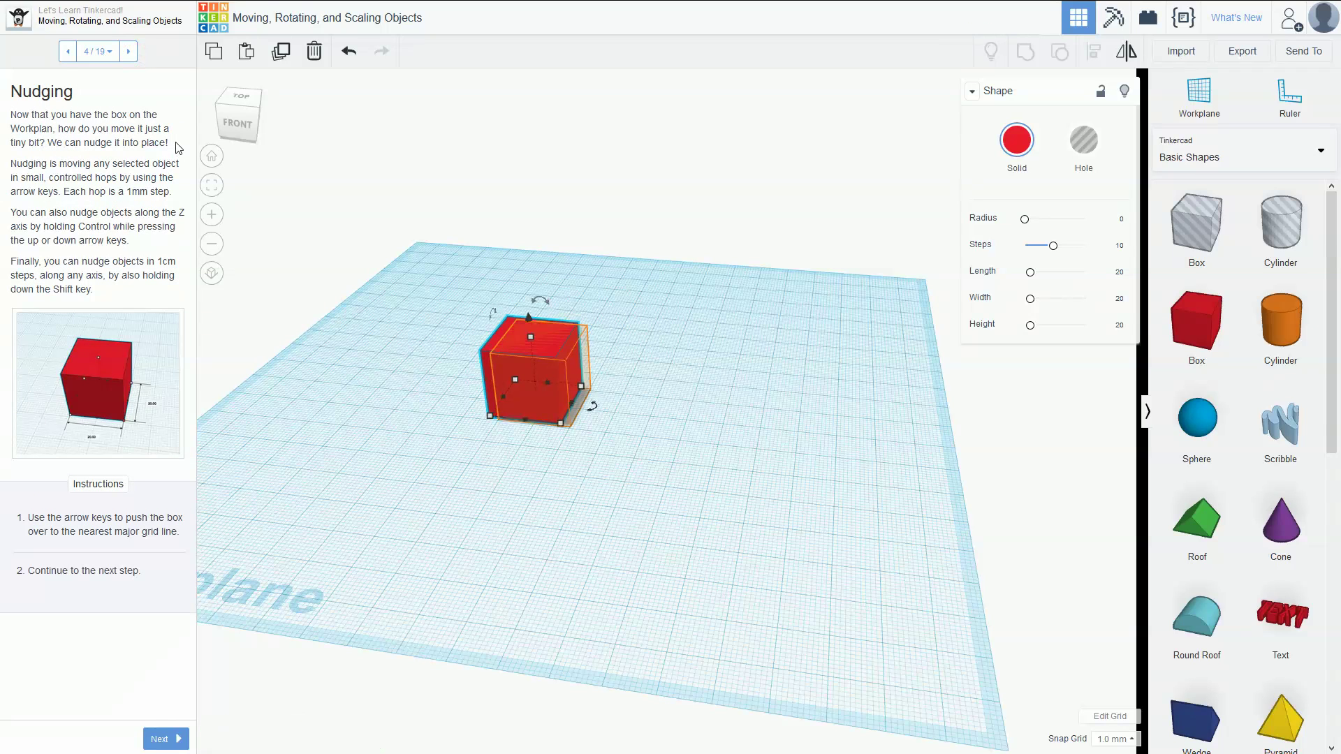
Step: Nudge the red box right and forward, and raise and lower it with Ctrl+Up/Down
{"action": "key", "text": "Right"}
{"action": "key", "text": "Right"}
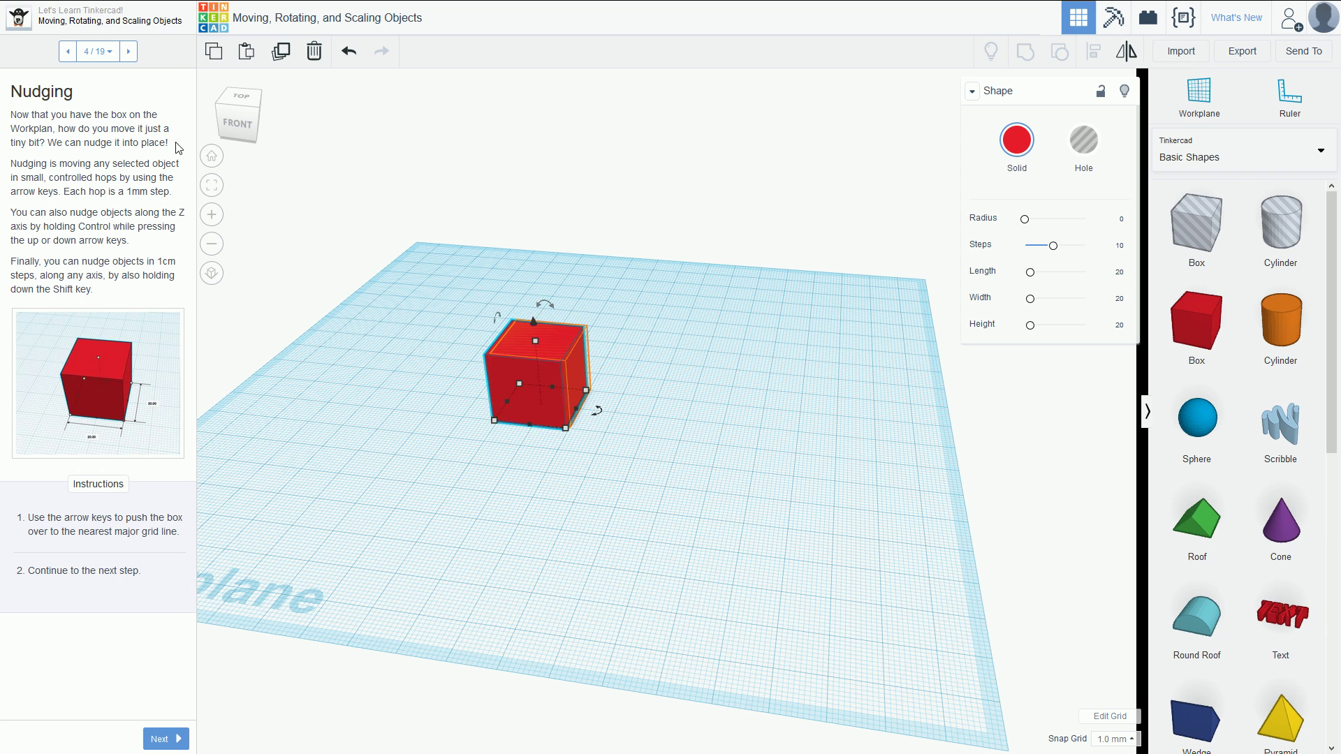
{"action": "key", "text": "Down"}
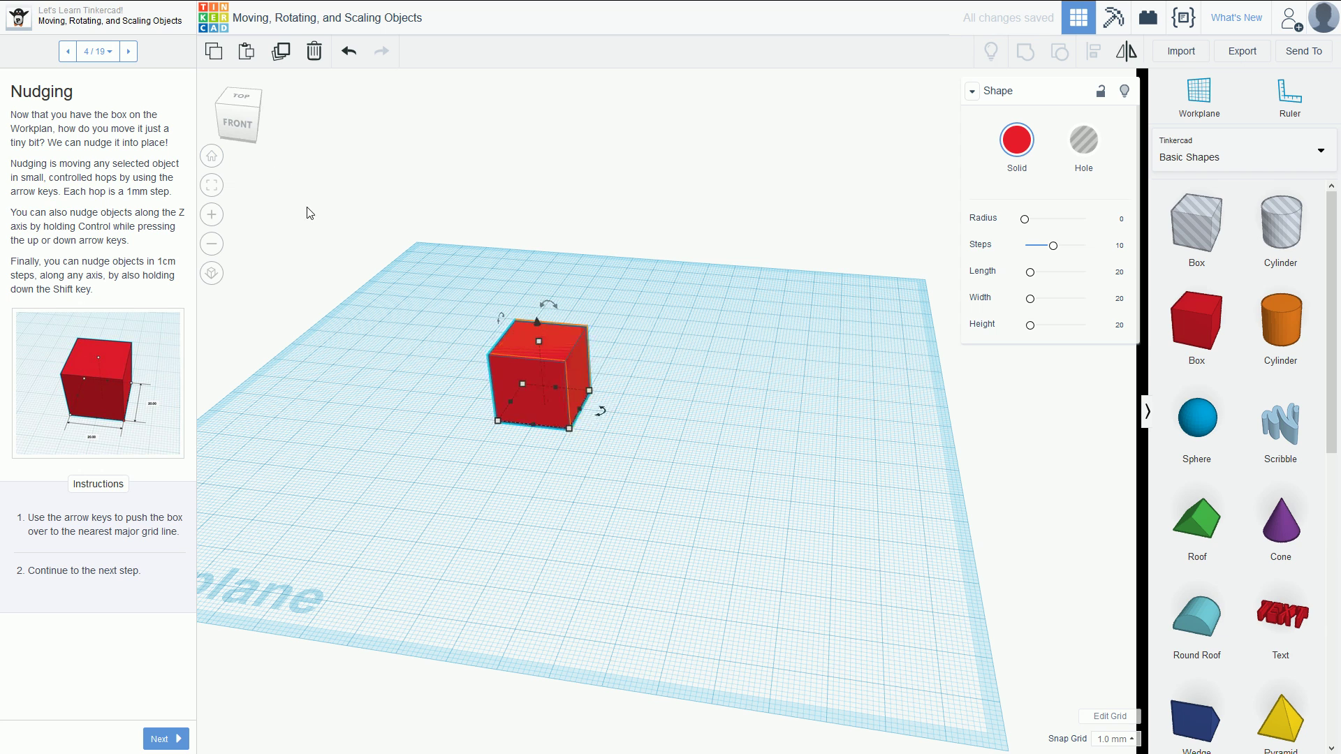
{"action": "key", "text": "ctrl+Up"}
{"action": "key", "text": "ctrl+Up"}
{"action": "key", "text": "ctrl+Up"}
{"action": "key", "text": "ctrl+Up"}
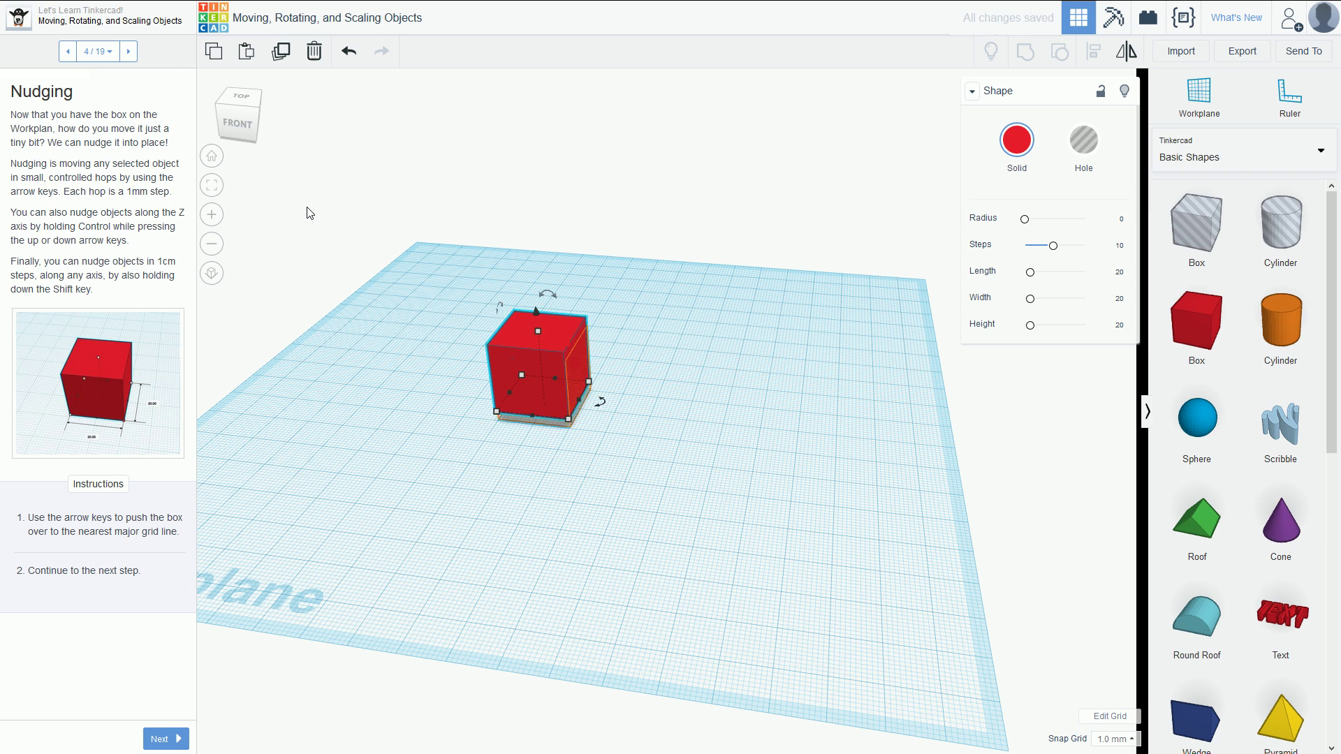
{"action": "key", "text": "ctrl+Down"}
{"action": "key", "text": "ctrl+Down"}
{"action": "key", "text": "ctrl+Down"}
{"action": "key", "text": "ctrl+Down"}
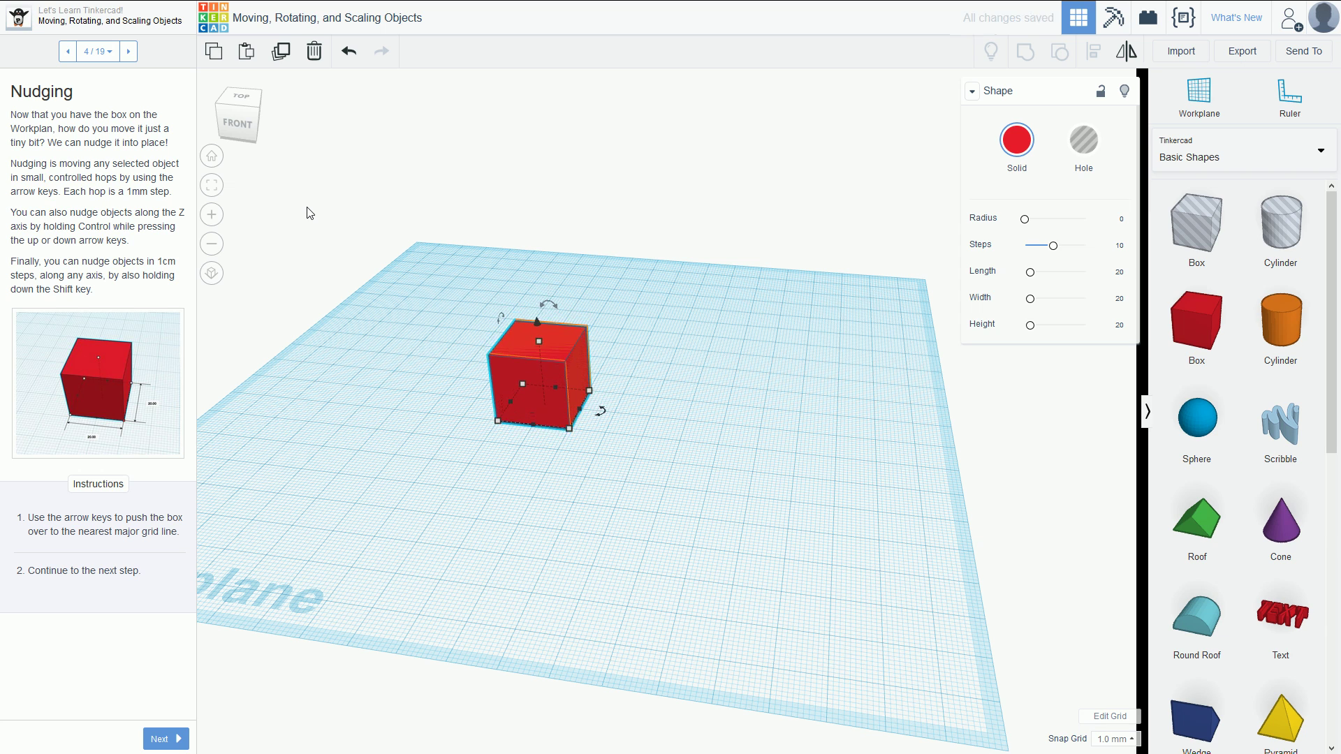
{"action": "key", "text": "Down"}
{"action": "key", "text": "ctrl+Up"}
{"action": "key", "text": "ctrl+Up"}
{"action": "key", "text": "ctrl+Up"}
{"action": "key", "text": "ctrl+Up"}
{"action": "key", "text": "ctrl+Down"}
{"action": "key", "text": "ctrl+Down"}
{"action": "key", "text": "ctrl+Down"}
{"action": "key", "text": "ctrl+Down"}
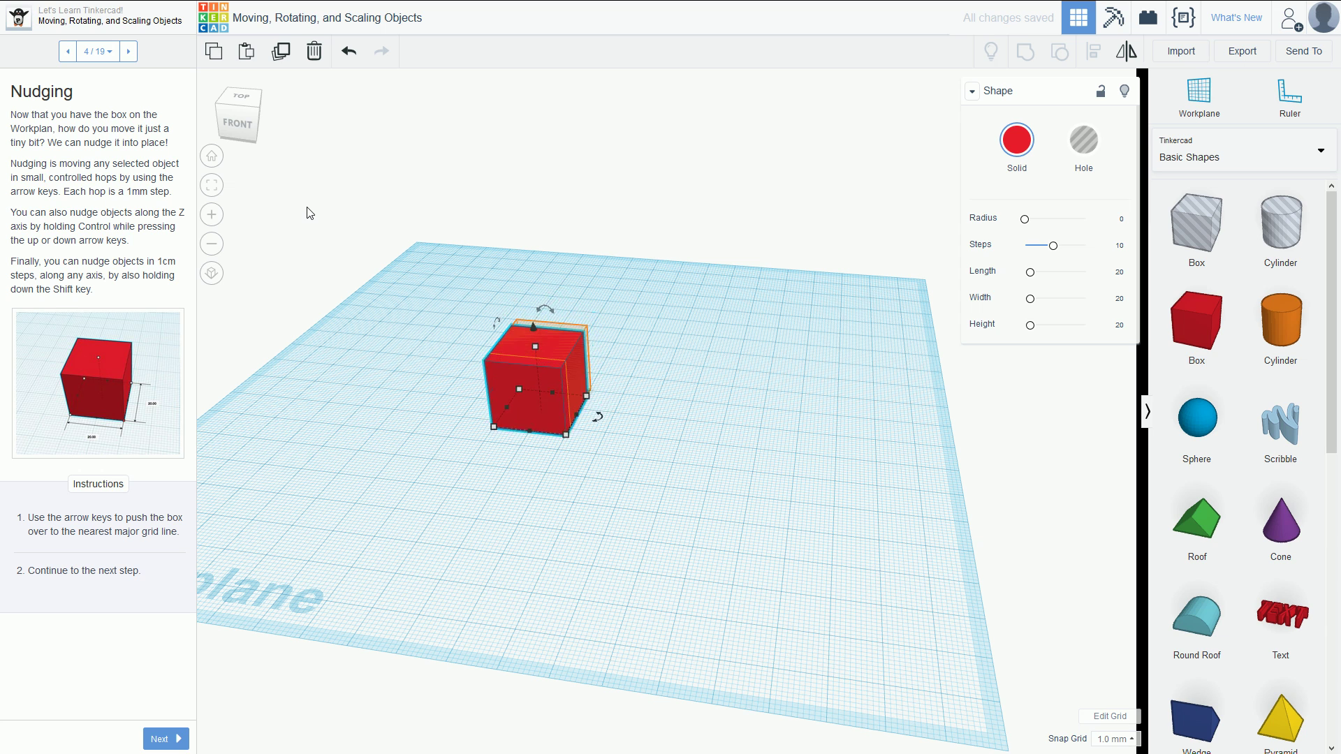
Step: Nudge the box left onto the major grid line, then advance to The Power of Undo
{"action": "key", "text": "Left"}
{"action": "key", "text": "Left"}
{"action": "key", "text": "Left"}
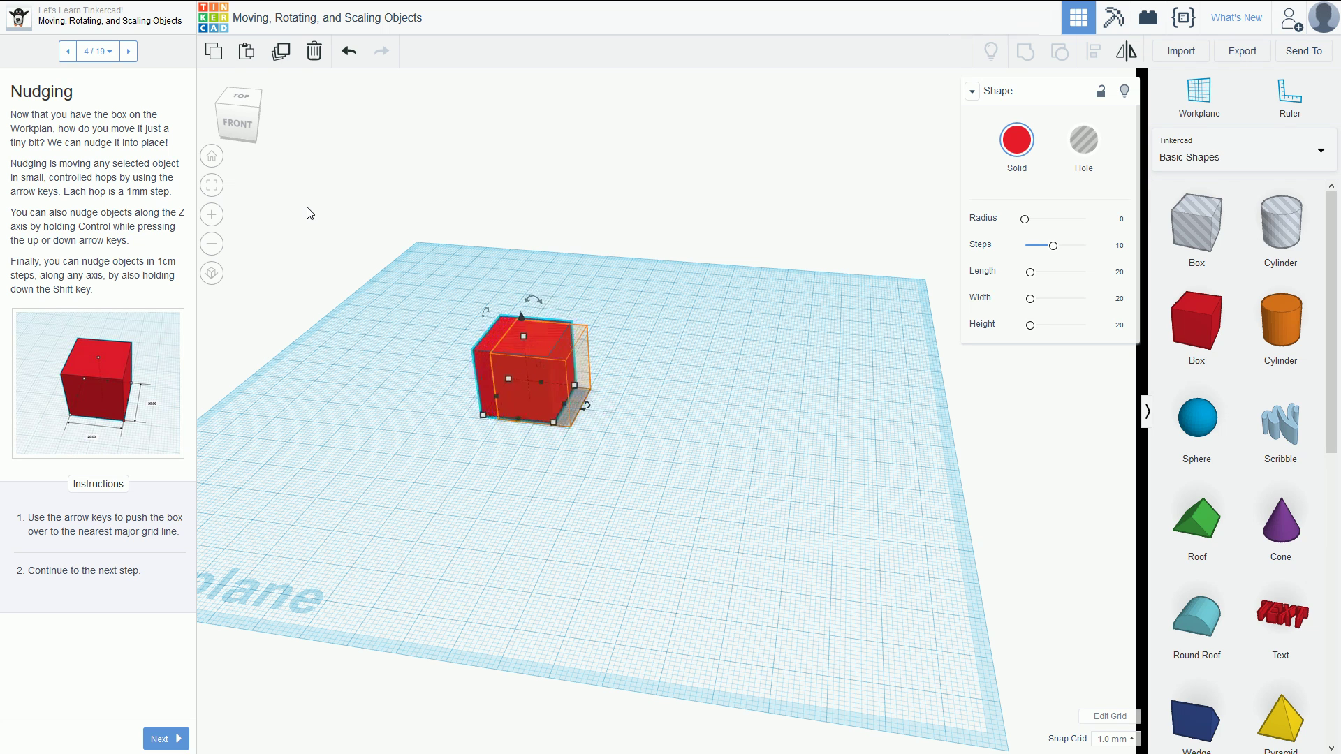
{"action": "key", "text": "Right"}
{"action": "key", "text": "Right"}
{"action": "key", "text": "Right"}
{"action": "key", "text": "Right"}
{"action": "key", "text": "Right"}
{"action": "key", "text": "Left"}
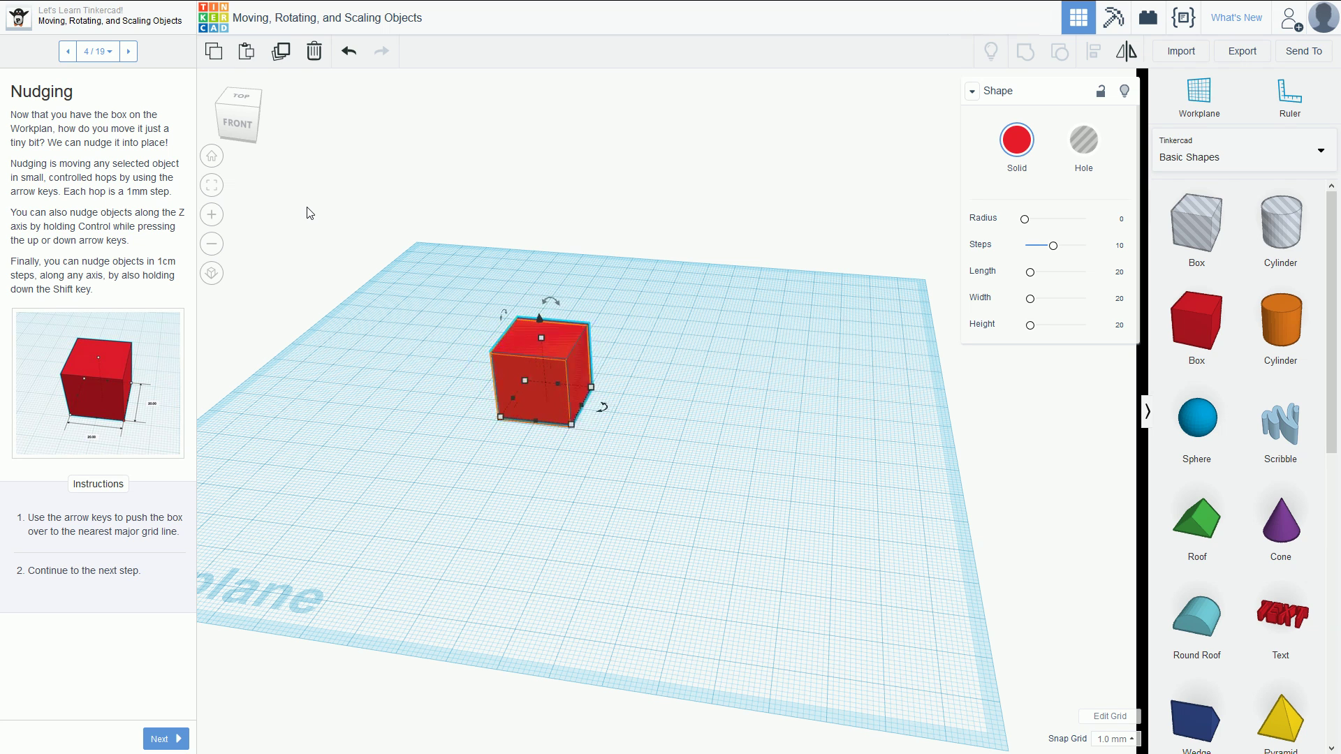
{"action": "key", "text": "Left"}
{"action": "key", "text": "Down"}
{"action": "key", "text": "Right"}
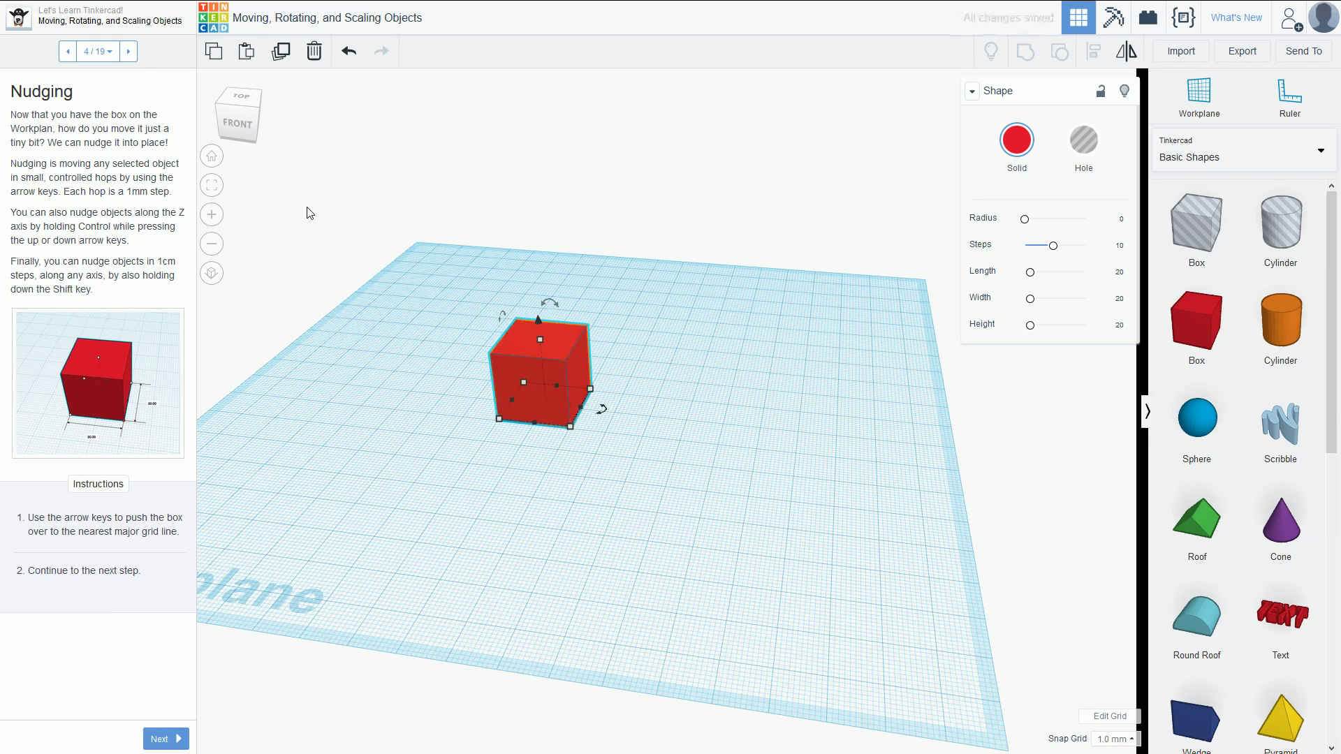
{"action": "left_click", "coordinate": [130, 50]}
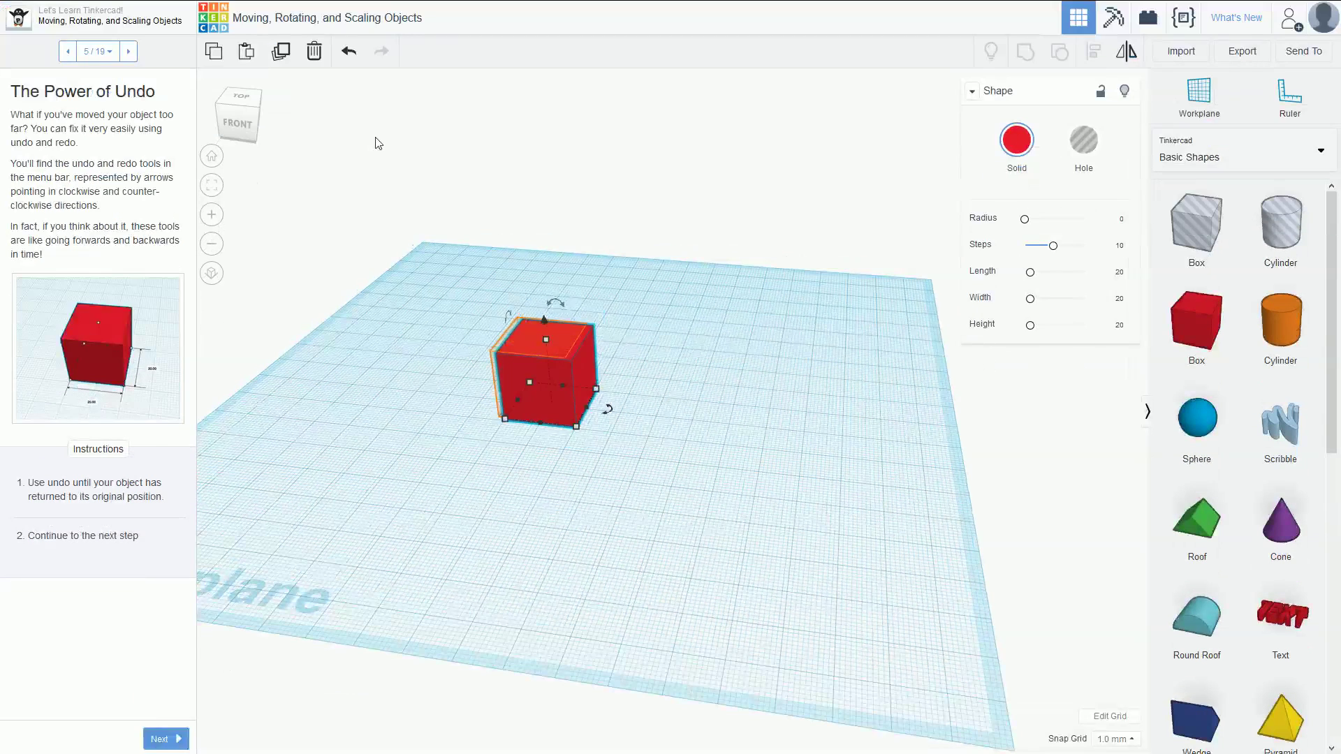
Step: Undo the box's moves, drag a red Box back to its original spot, and view from lower
{"action": "left_click", "coordinate": [349, 52]}
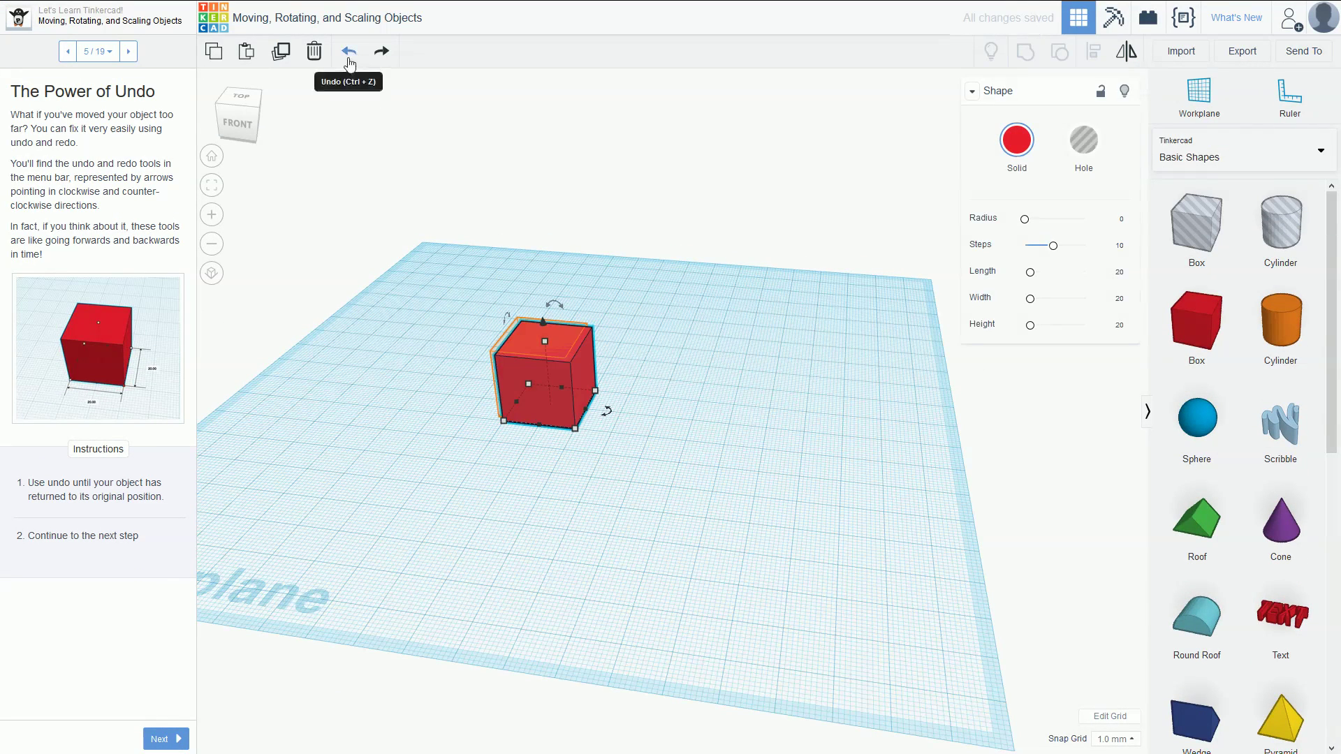
{"action": "left_click", "coordinate": [348, 52]}
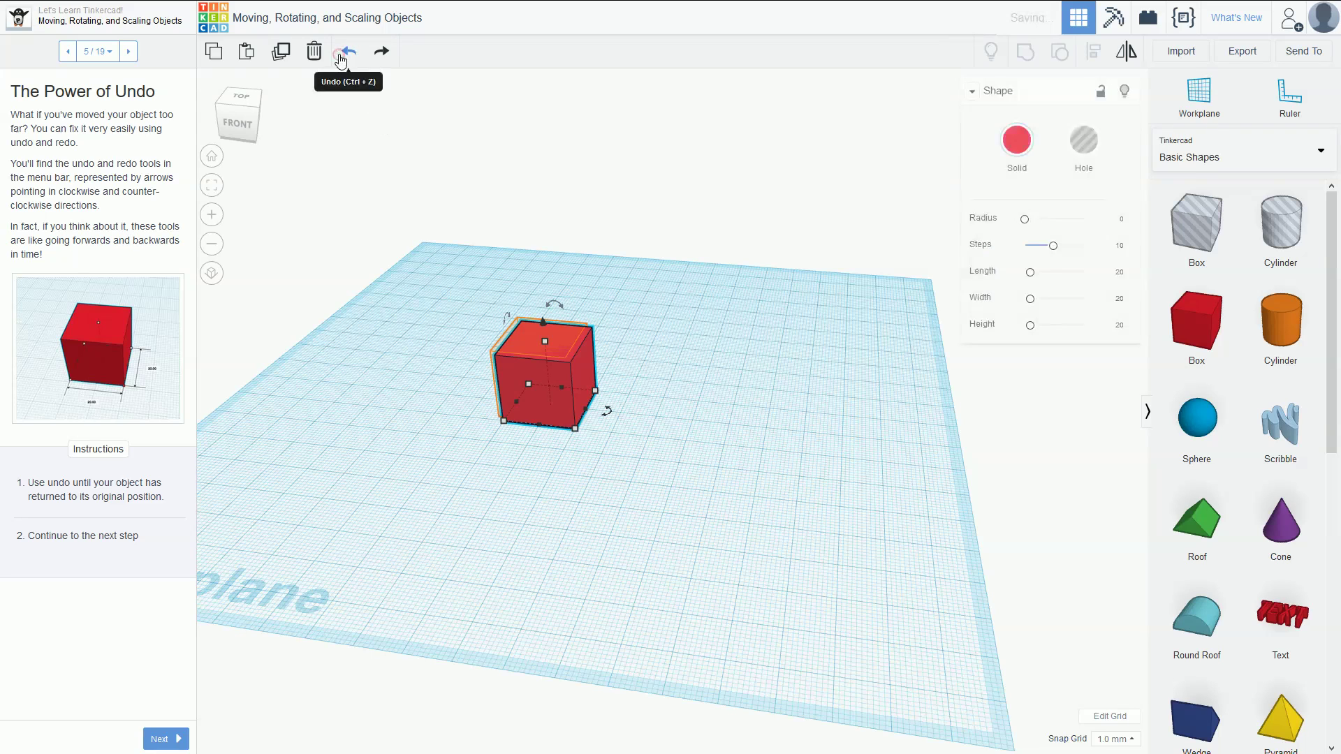
{"action": "left_click", "coordinate": [340, 59]}
{"action": "left_click_drag", "start_coordinate": [1196, 323], "coordinate": [551, 392]}
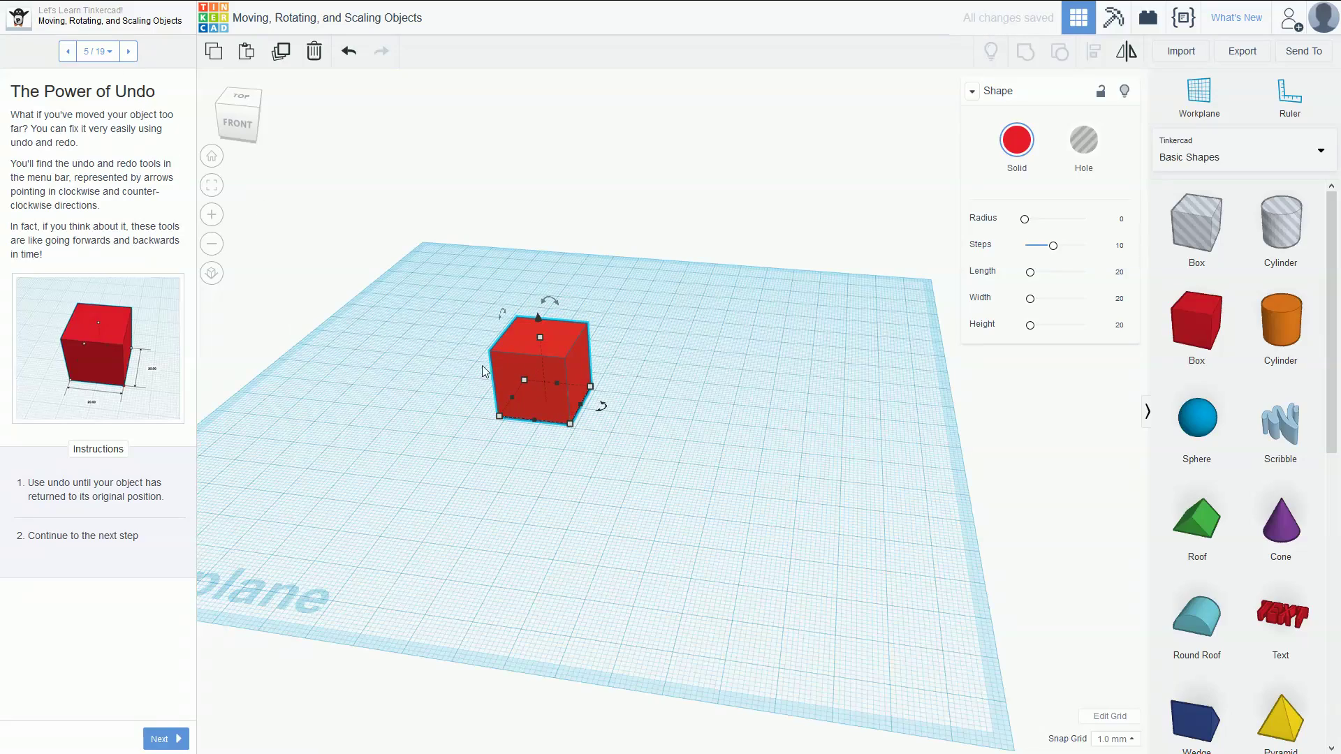
{"action": "right_click_drag", "start_coordinate": [565, 496], "coordinate": [551, 533]}
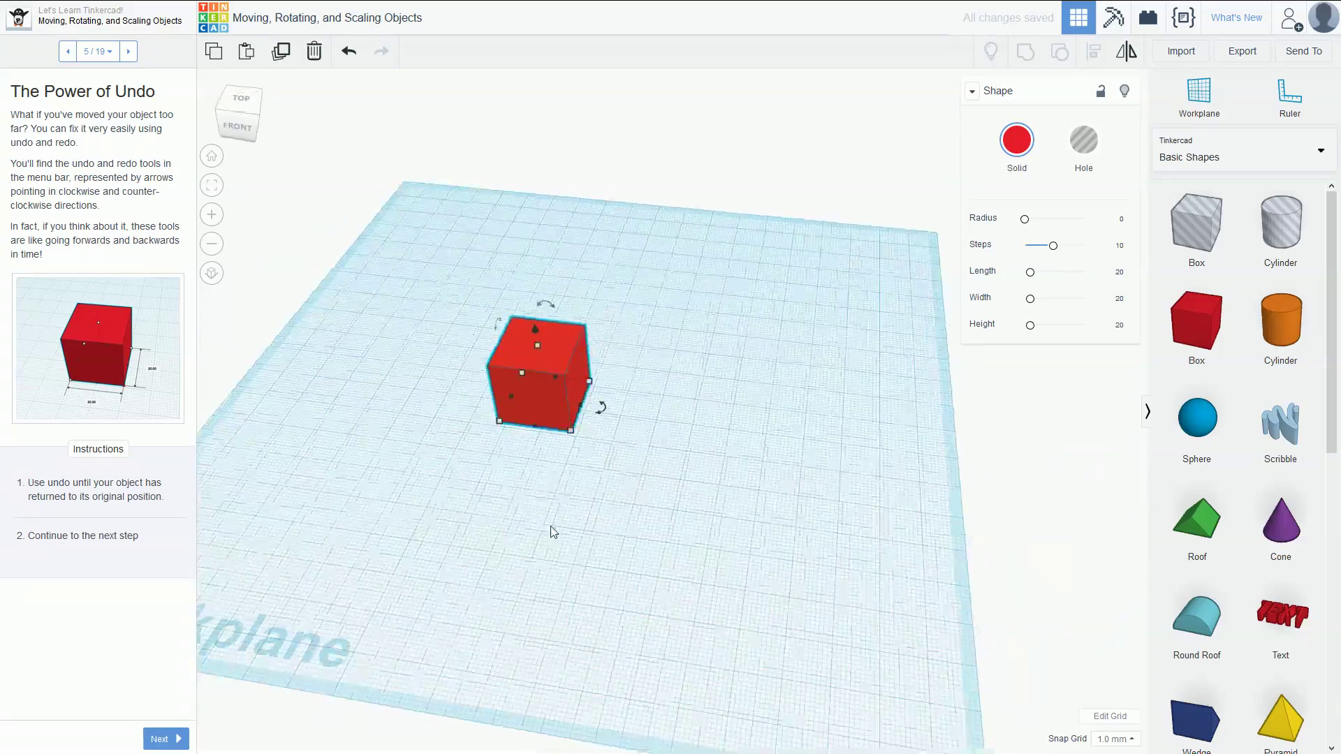
Step: Advance to the Rotation step and view the enlarged hand-axes diagram before closing it
{"action": "left_click", "coordinate": [129, 54]}
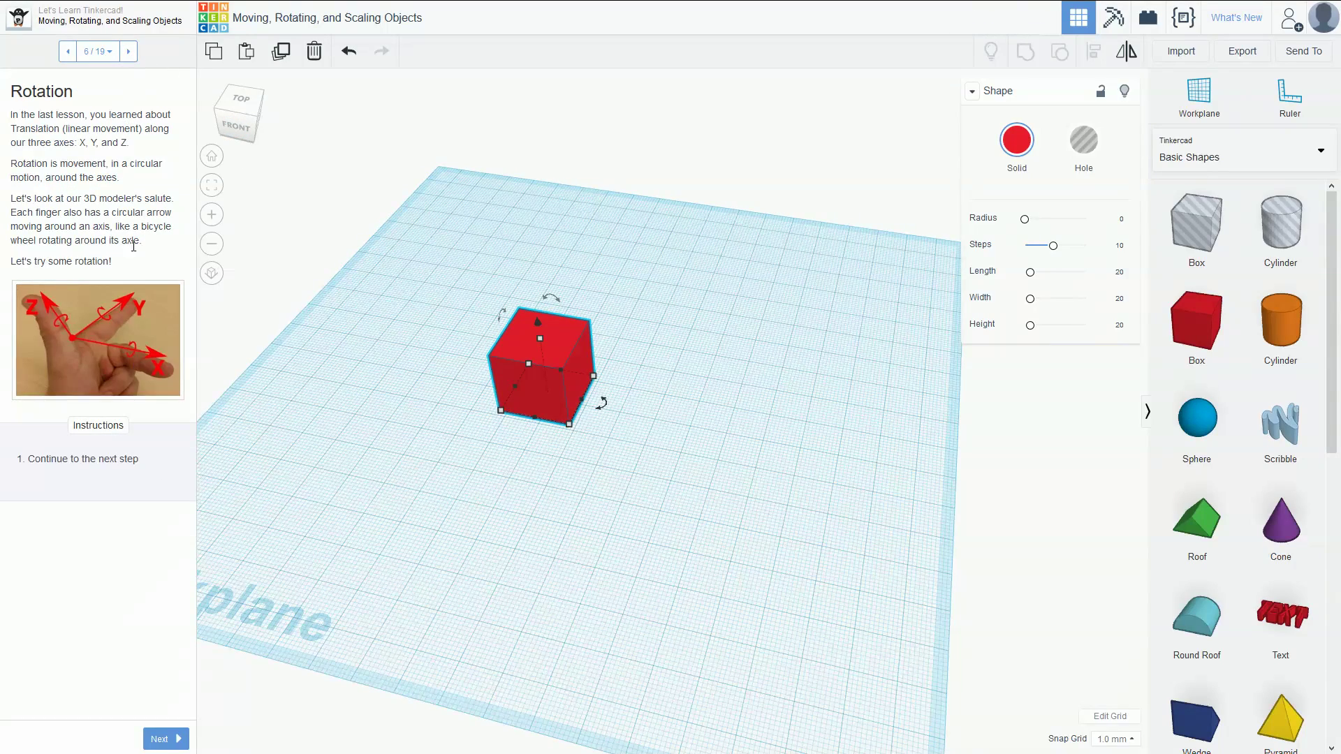
{"action": "left_click", "coordinate": [128, 338]}
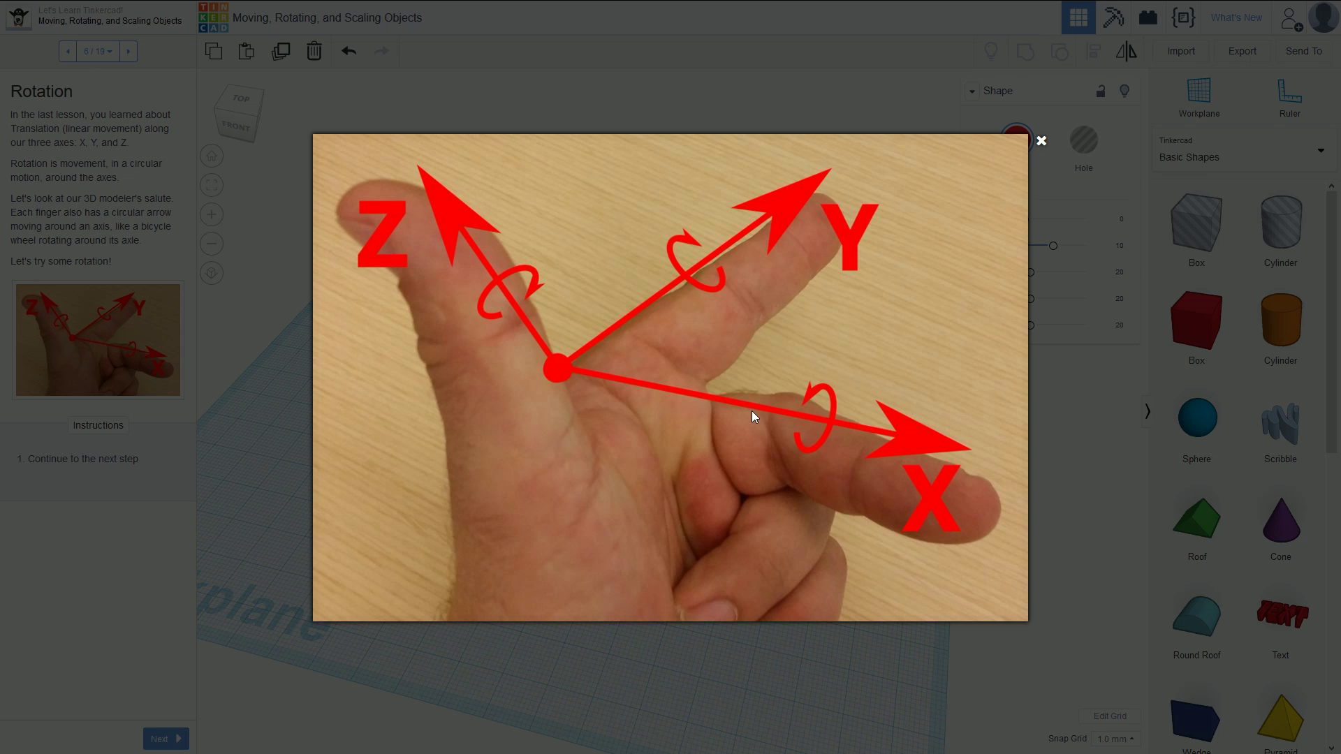
{"action": "left_click", "coordinate": [239, 363]}
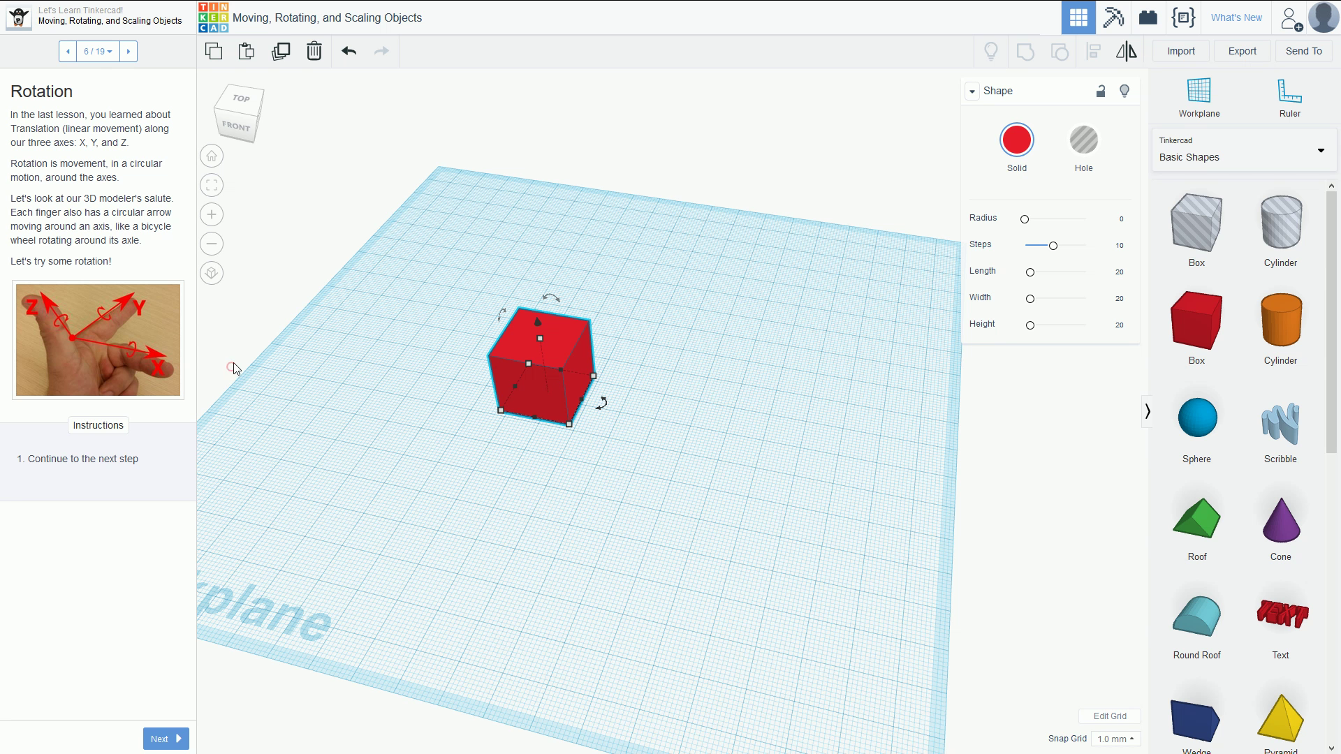
{"action": "left_click", "coordinate": [128, 51]}
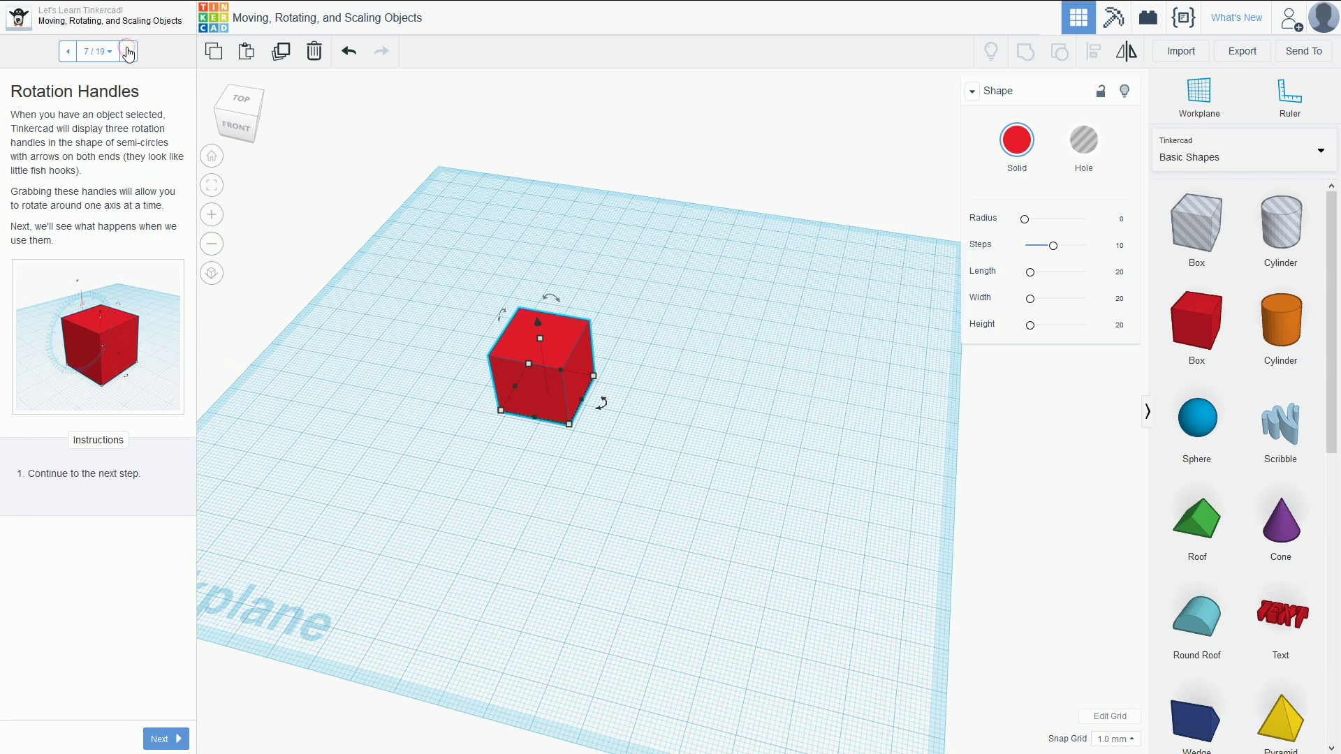
{"action": "left_click", "coordinate": [257, 126]}
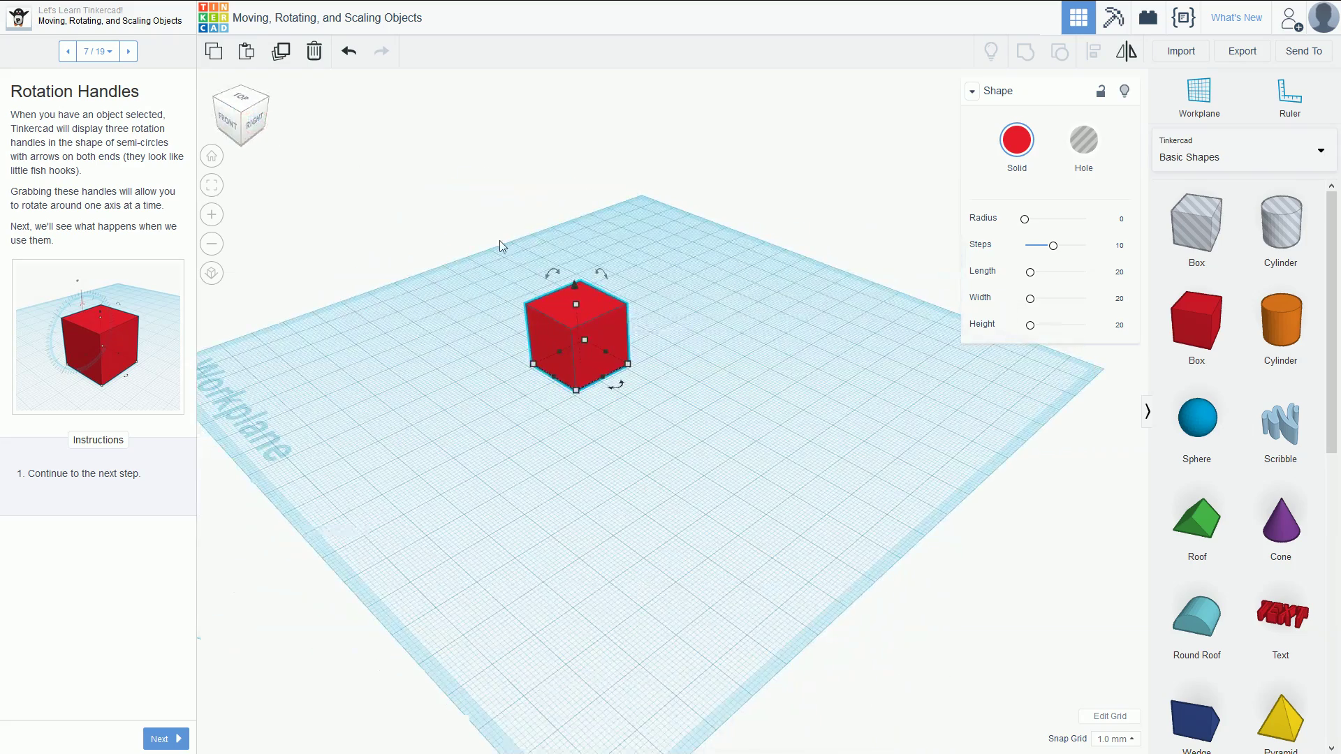
{"action": "scroll", "coordinate": [545, 298], "scroll_direction": "up", "scroll_amount": 3}
{"action": "scroll", "coordinate": [461, 231], "scroll_direction": "up", "scroll_amount": 2}
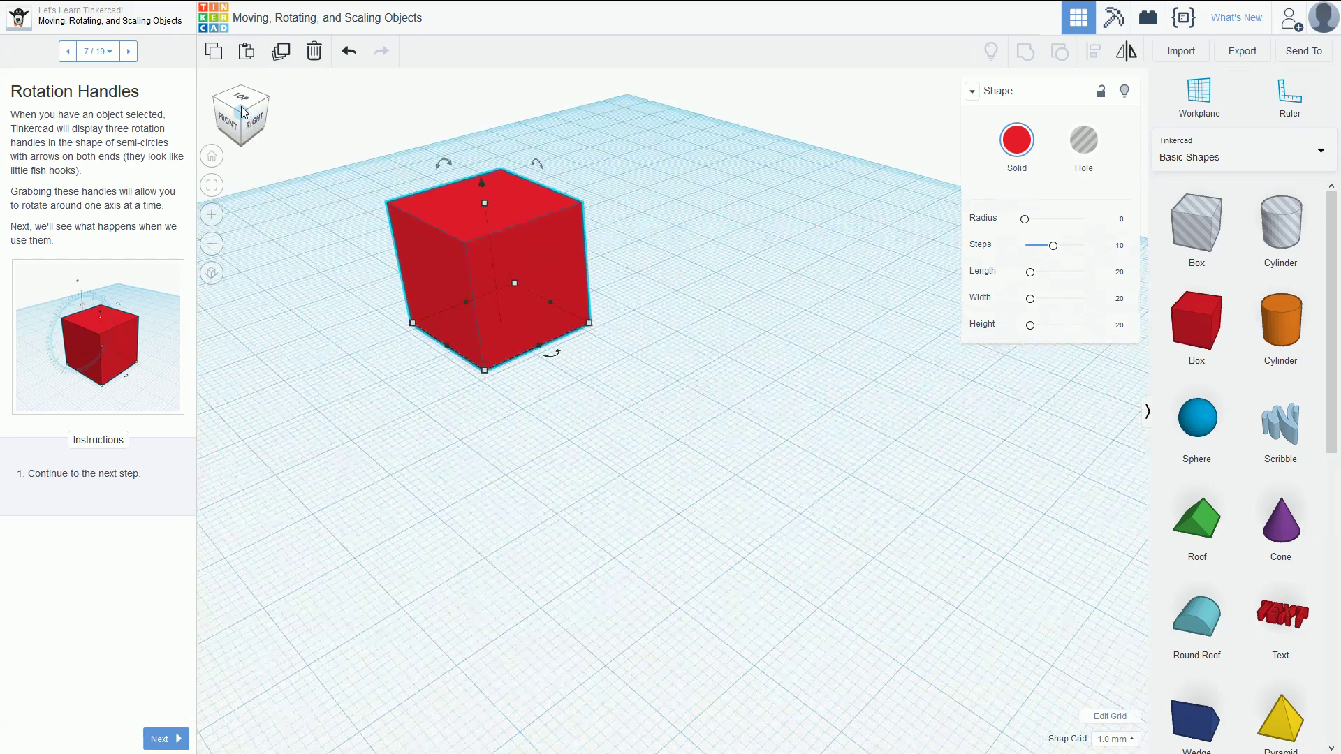
{"action": "right_click_drag", "start_coordinate": [370, 173], "coordinate": [474, 325]}
{"action": "left_click", "coordinate": [472, 275]}
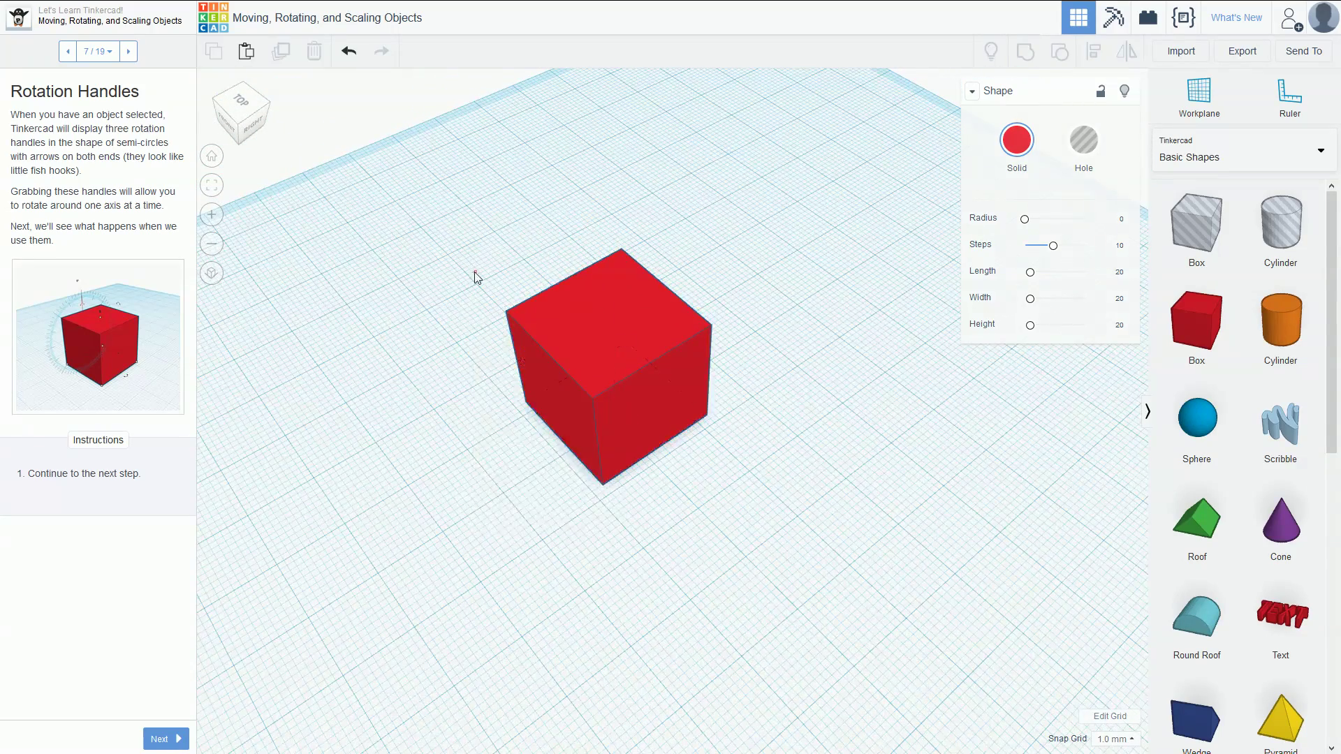
{"action": "left_click", "coordinate": [578, 328]}
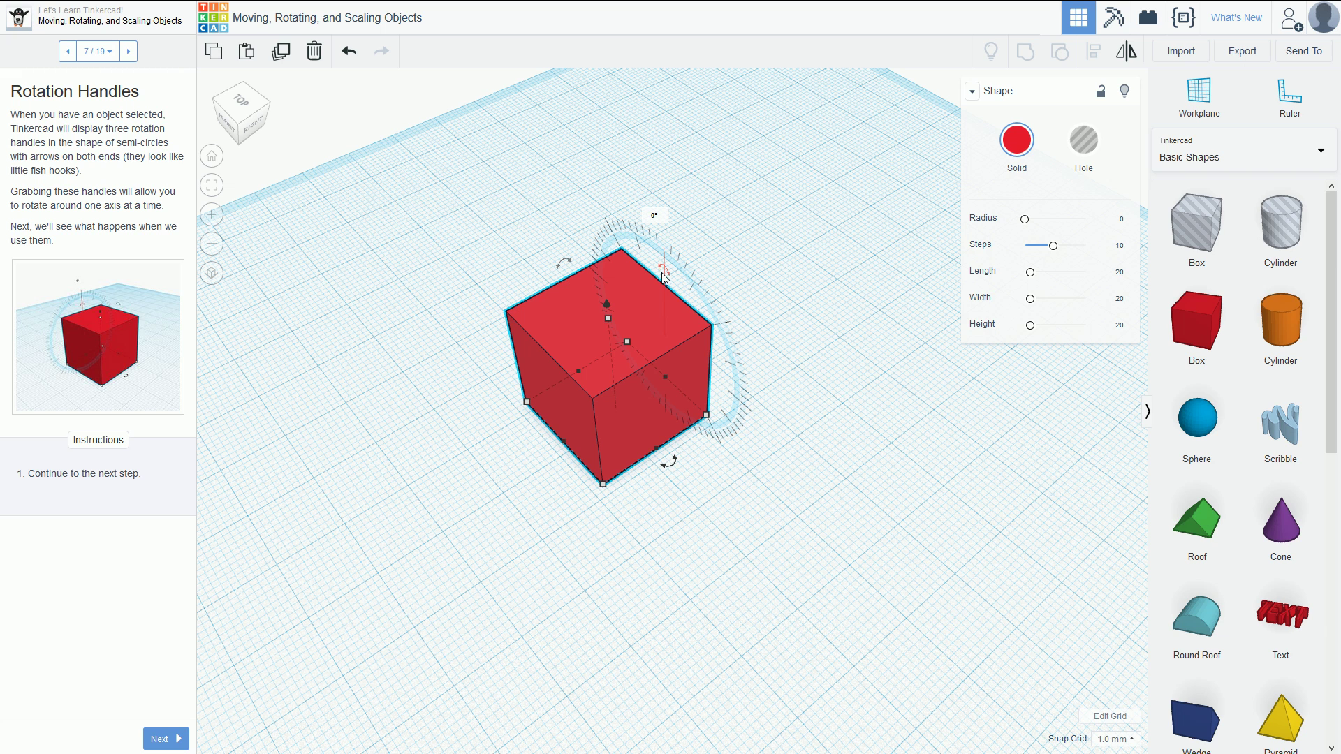
{"action": "left_click_drag", "start_coordinate": [662, 271], "coordinate": [576, 422]}
{"action": "key", "text": "ctrl+z"}
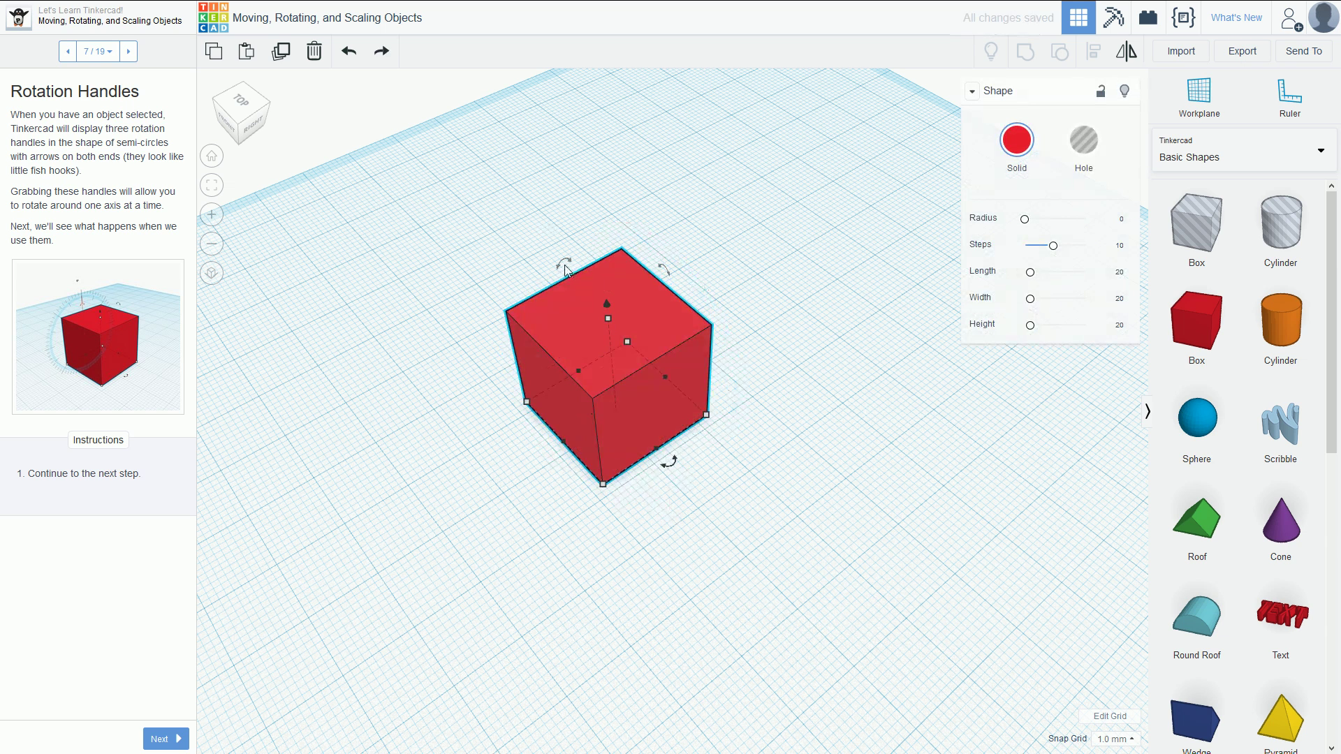
{"action": "left_click_drag", "start_coordinate": [564, 265], "coordinate": [629, 300]}
{"action": "left_click_drag", "start_coordinate": [668, 475], "coordinate": [513, 325]}
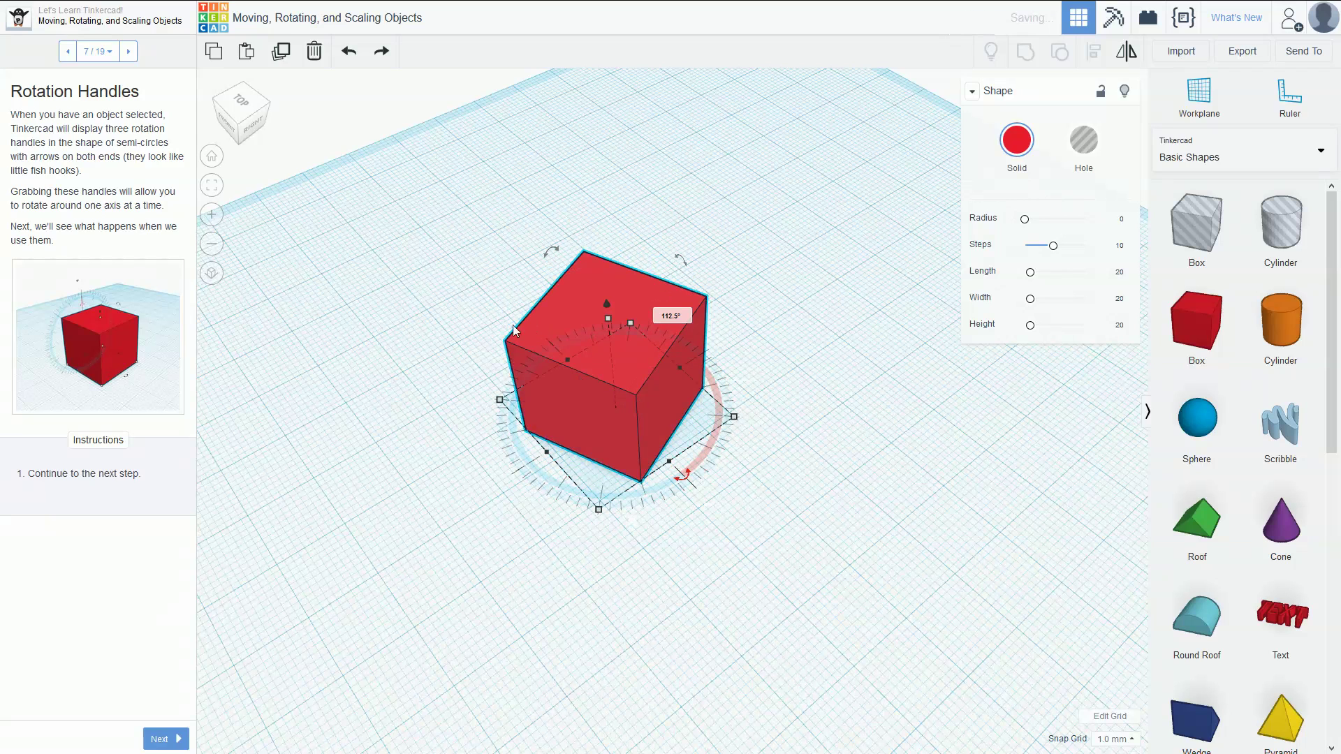
{"action": "key", "text": "ctrl+z"}
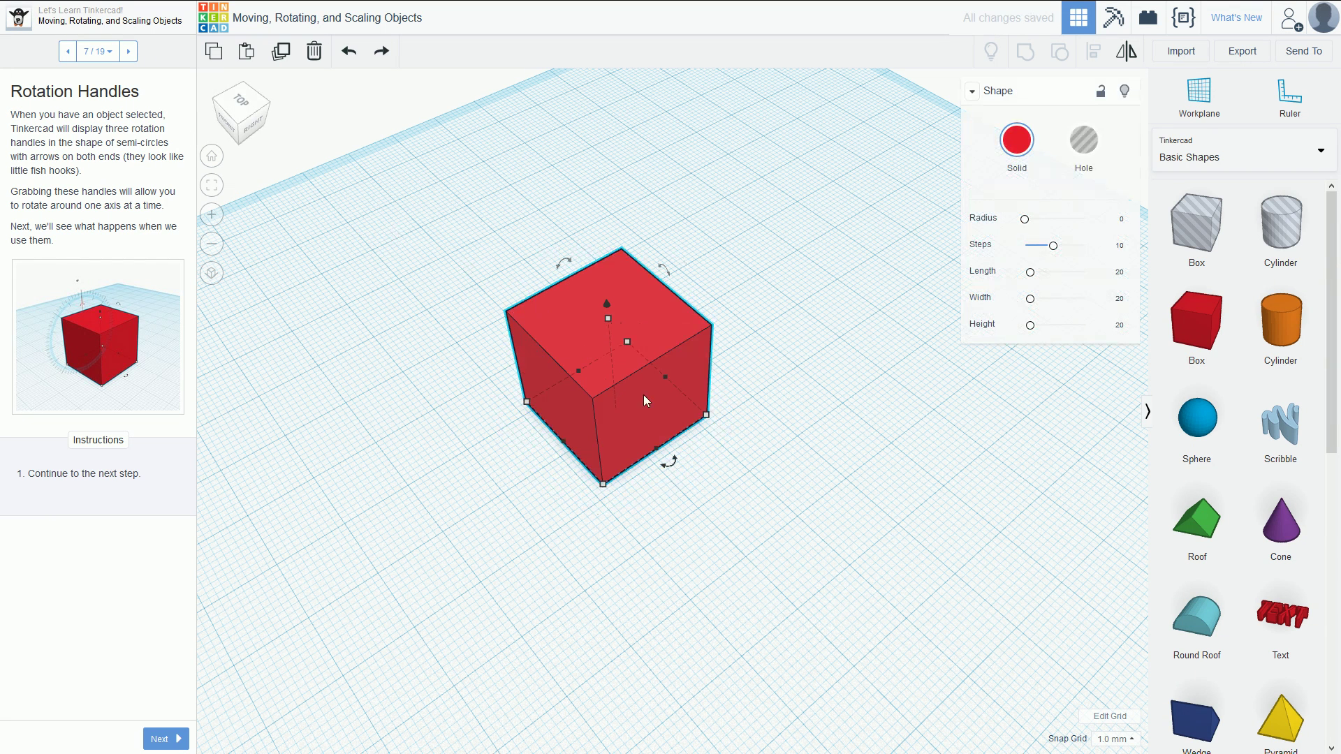
Step: Advance to Rotation Protractor and turn the red cube 45° in 22.5° snaps about its vertical axis
{"action": "left_click", "coordinate": [128, 51]}
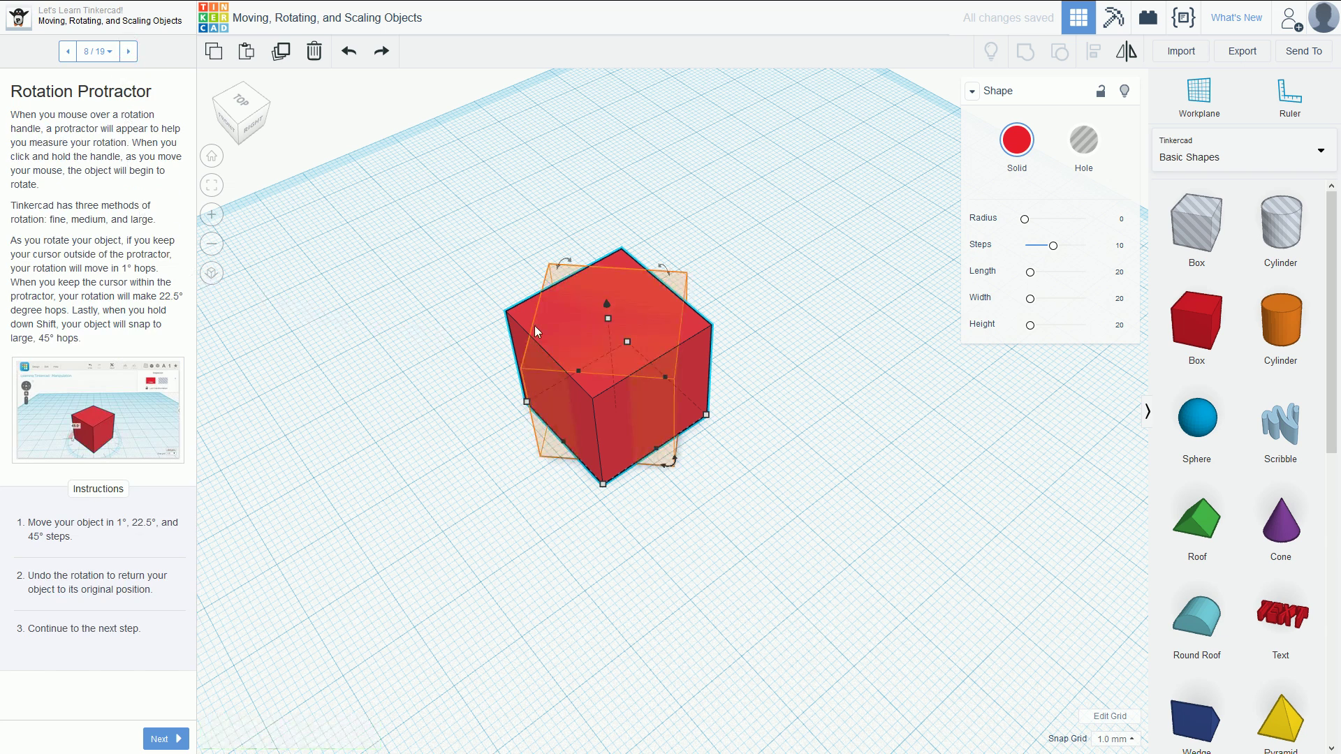
{"action": "mouse_move", "coordinate": [558, 269]}
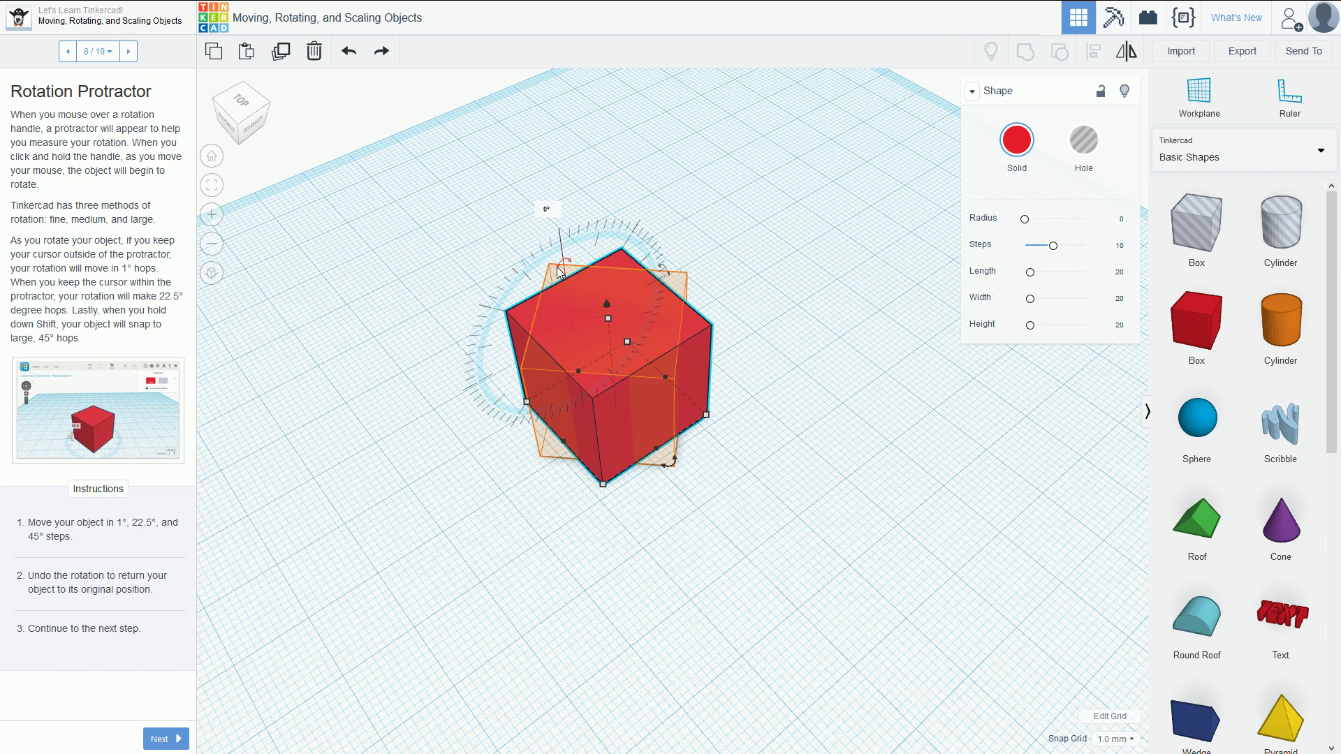
{"action": "mouse_move", "coordinate": [665, 459]}
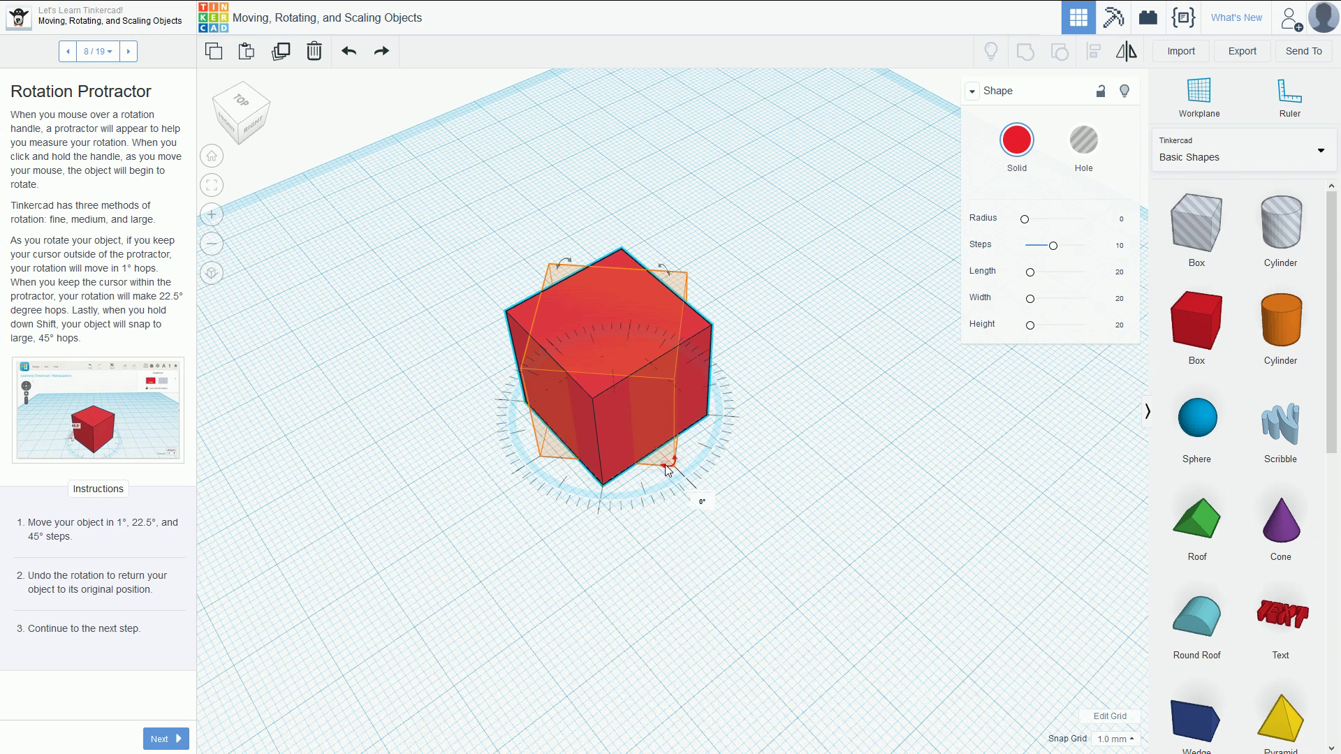
{"action": "left_click_drag", "start_coordinate": [666, 468], "coordinate": [587, 520]}
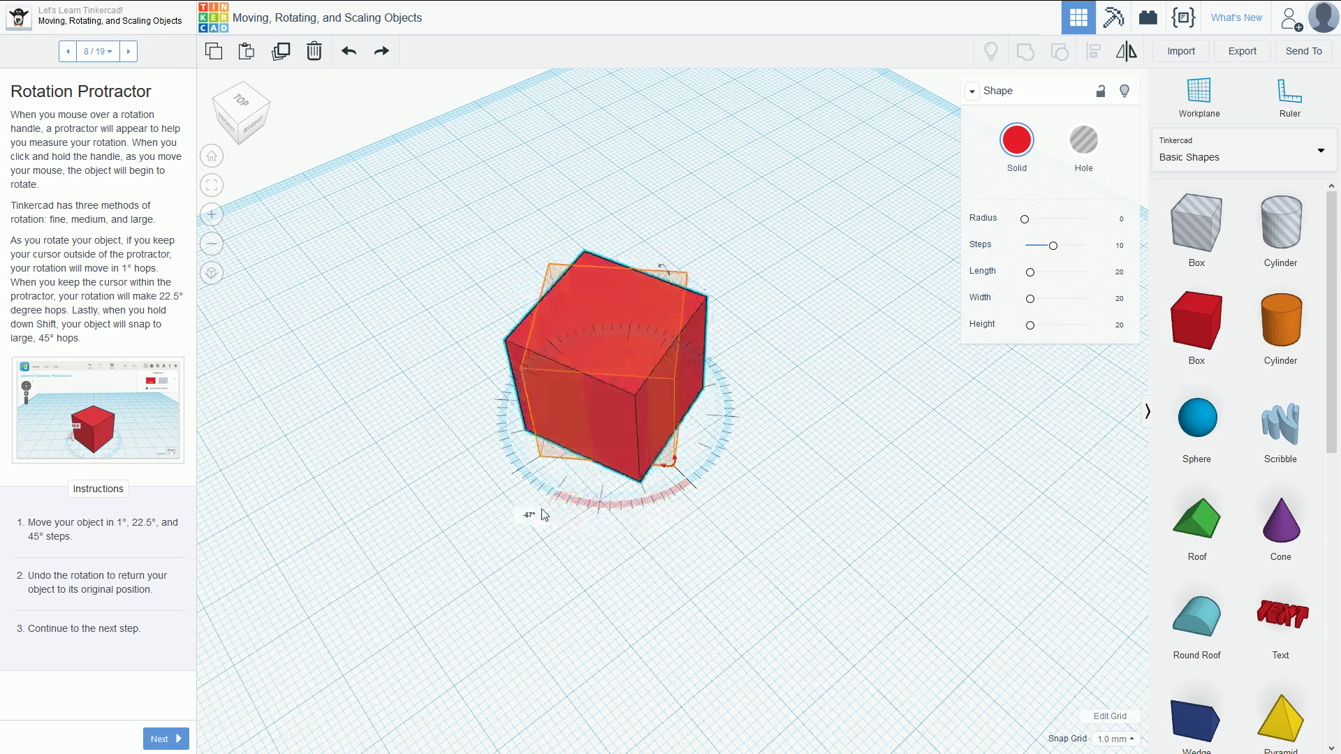
{"action": "left_click_drag", "start_coordinate": [544, 514], "coordinate": [680, 517]}
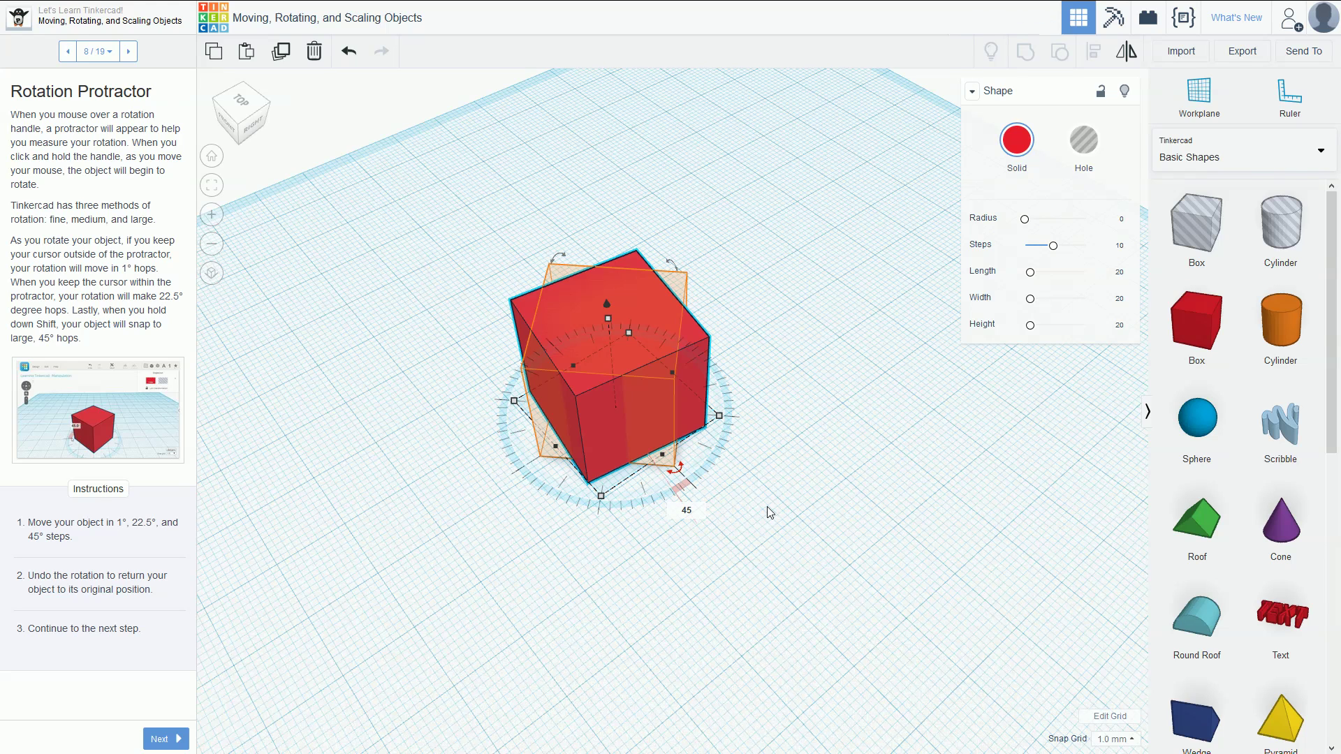
Step: Enter 45 as the protractor angle to rotate the cube exactly 45°, then undo it
{"action": "type", "text": "45"}
{"action": "key", "text": "Return"}
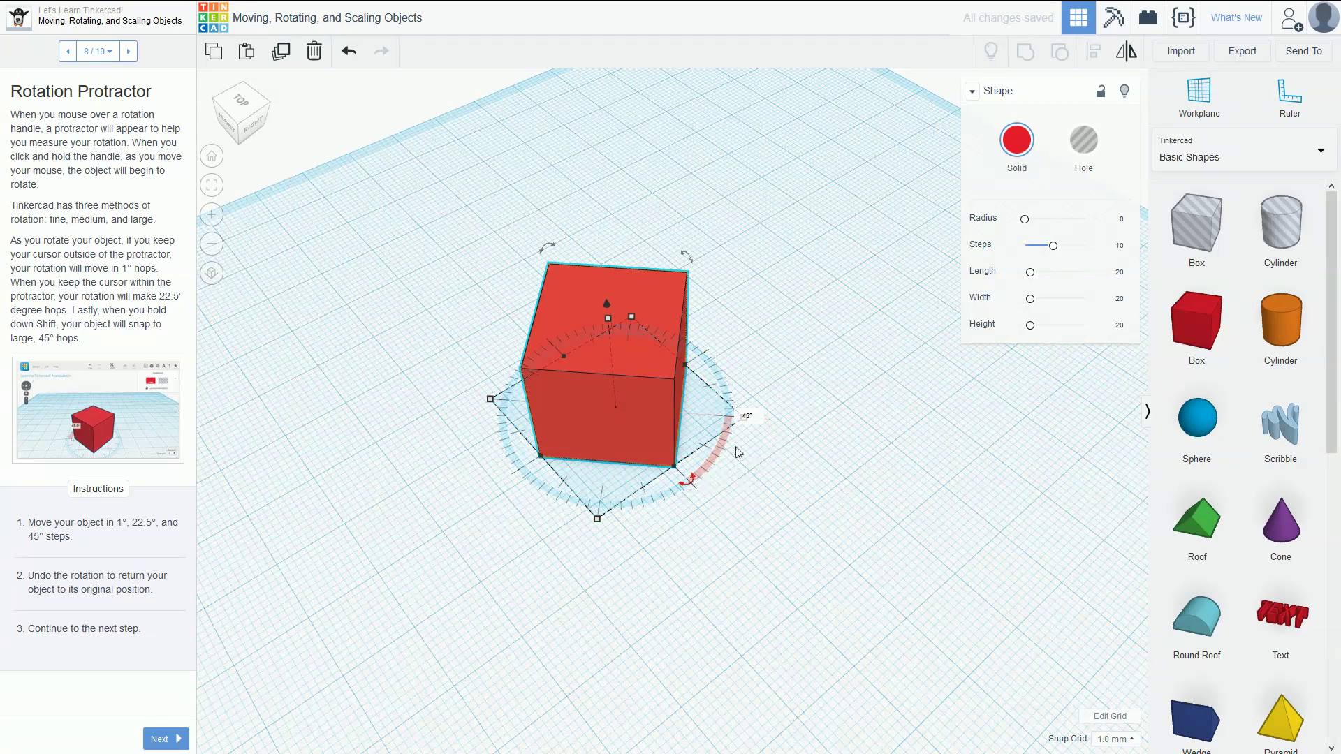
{"action": "left_click", "coordinate": [752, 415]}
{"action": "key", "text": "Return"}
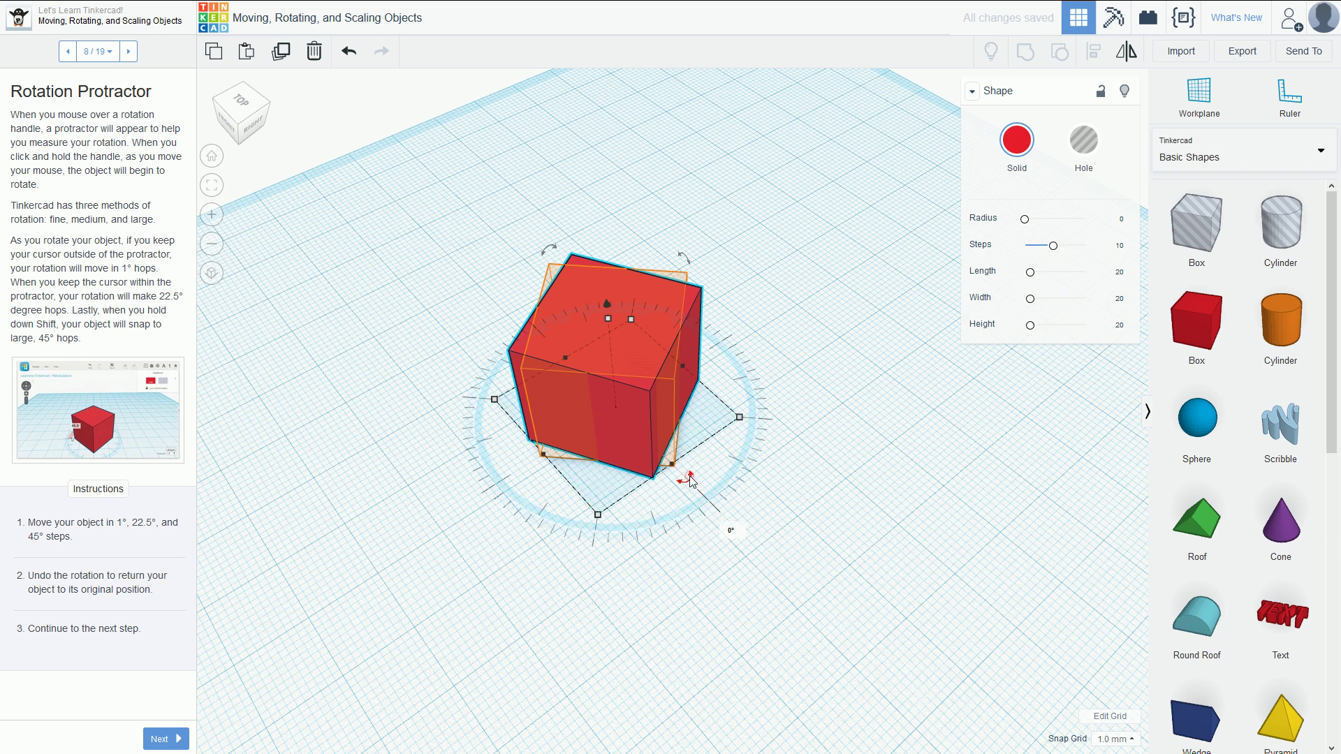
{"action": "key", "text": "ctrl+z"}
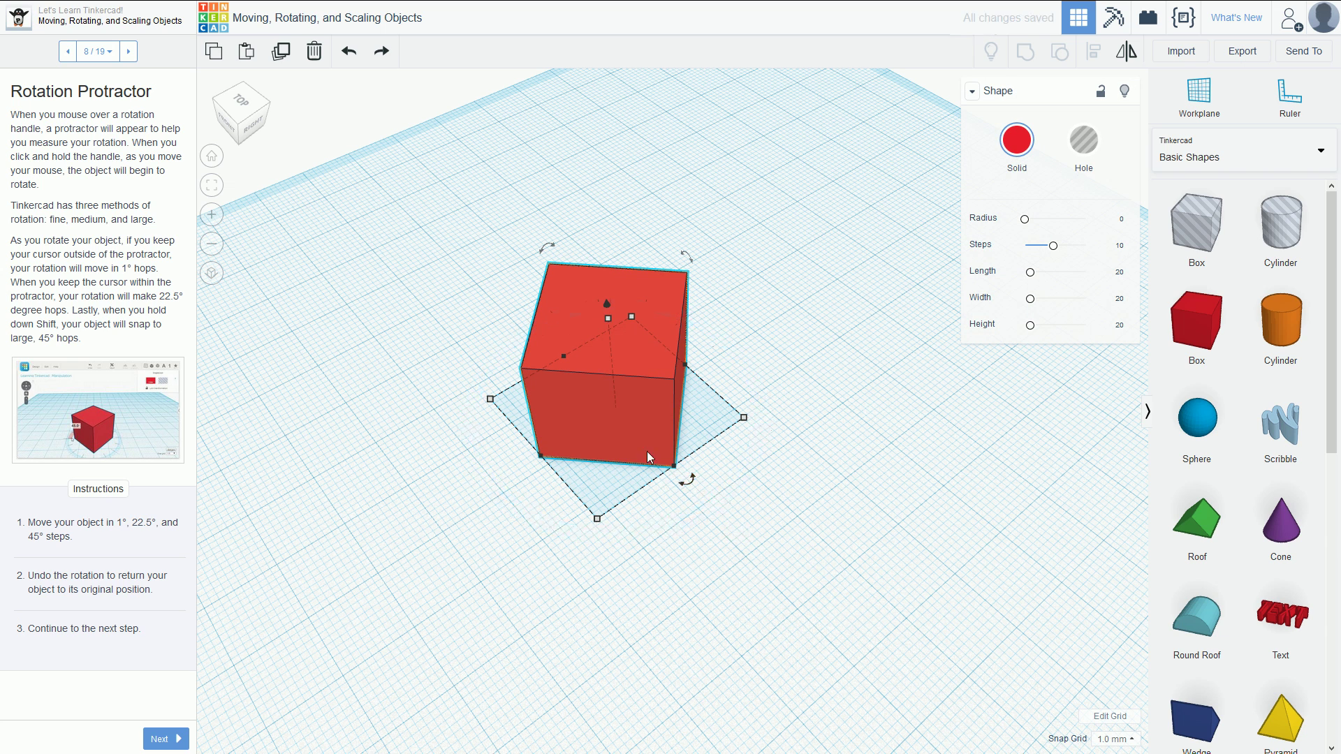
Step: Try another rotation with the protractor handle and undo it back to unrotated
{"action": "mouse_move", "coordinate": [693, 482]}
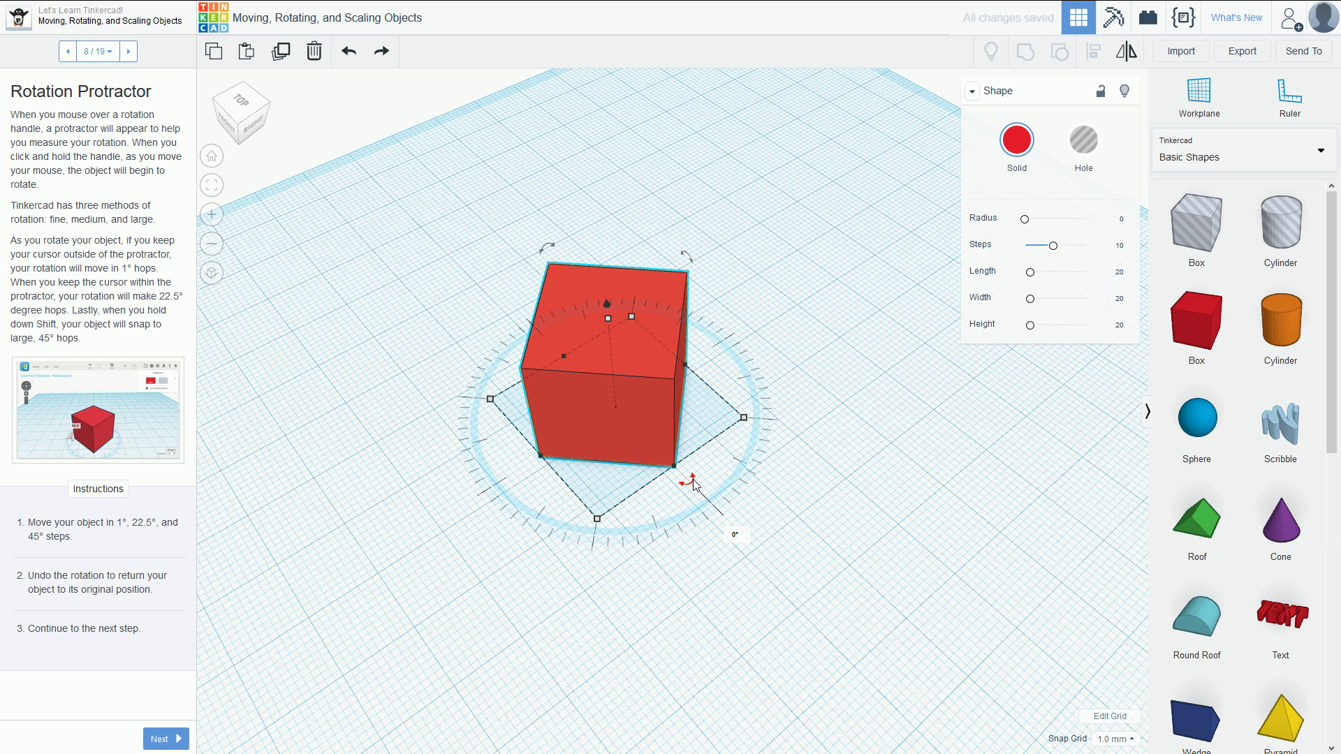
{"action": "left_click_drag", "start_coordinate": [694, 481], "coordinate": [741, 526]}
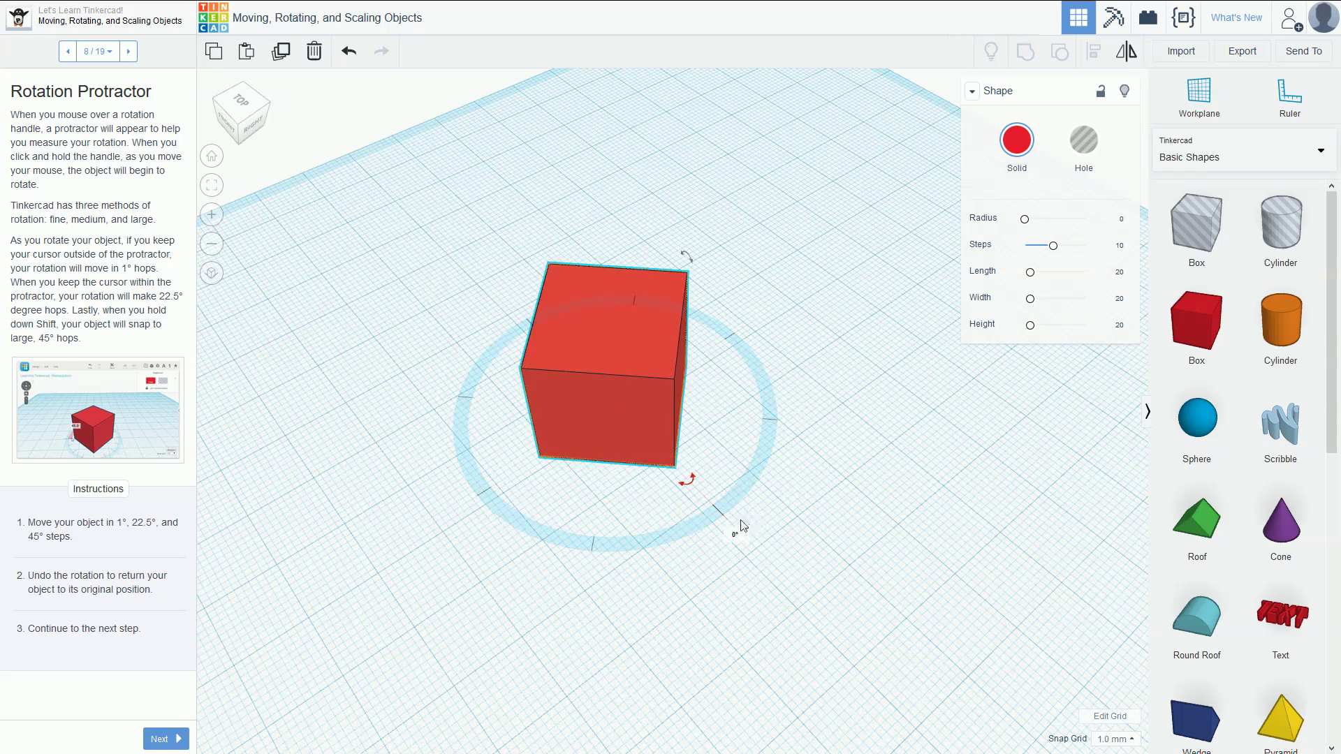
{"action": "left_click_drag", "start_coordinate": [677, 553], "coordinate": [652, 521]}
{"action": "key", "text": "ctrl+z"}
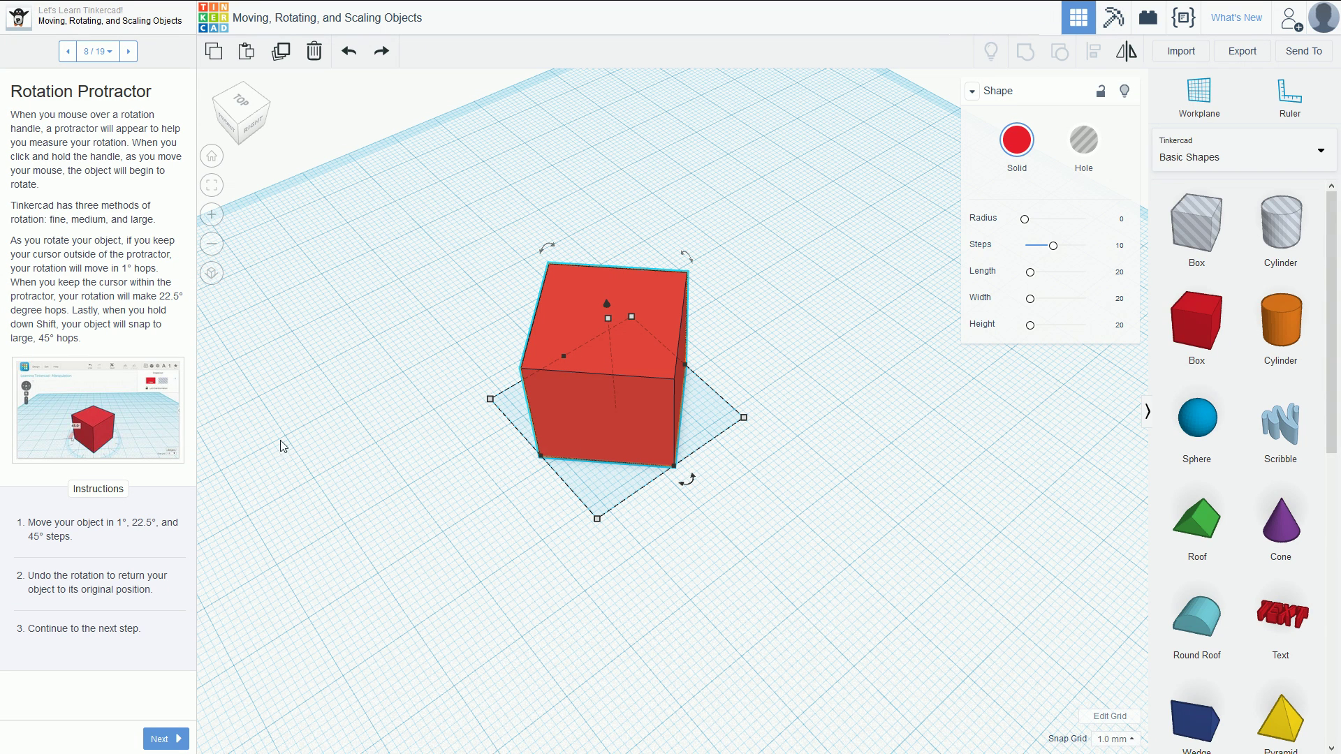
Step: Tilt the red cube 45° onto its edge around a horizontal axis, then advance to Scaling an Object
{"action": "left_click", "coordinate": [129, 52]}
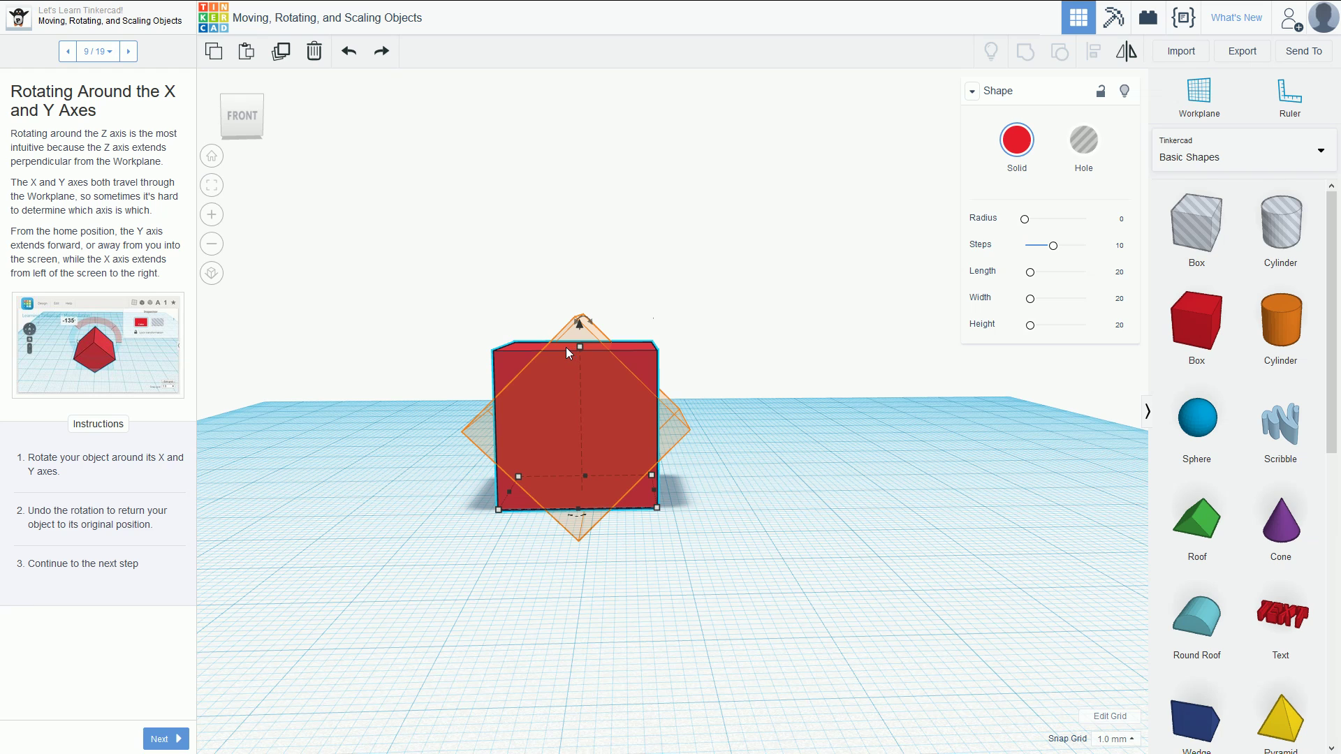
{"action": "left_click_drag", "start_coordinate": [582, 323], "coordinate": [464, 299]}
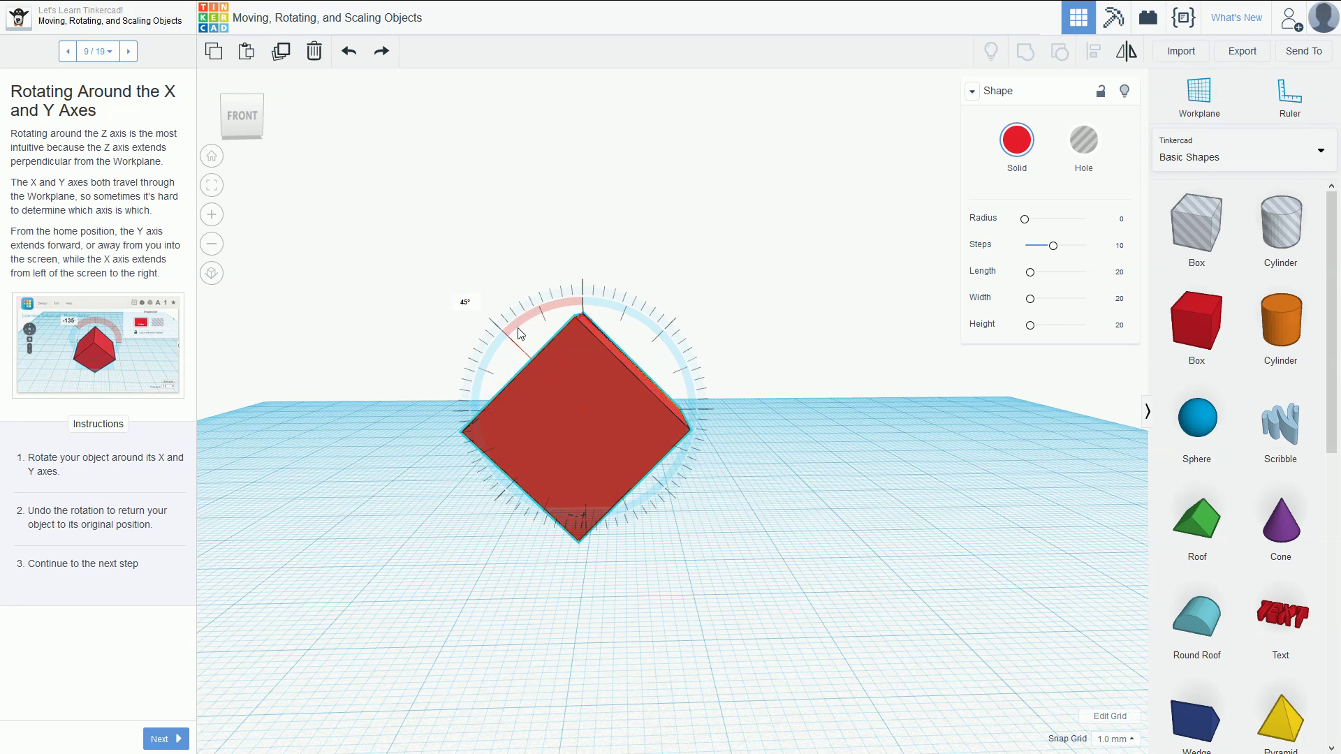
{"action": "left_click", "coordinate": [774, 437]}
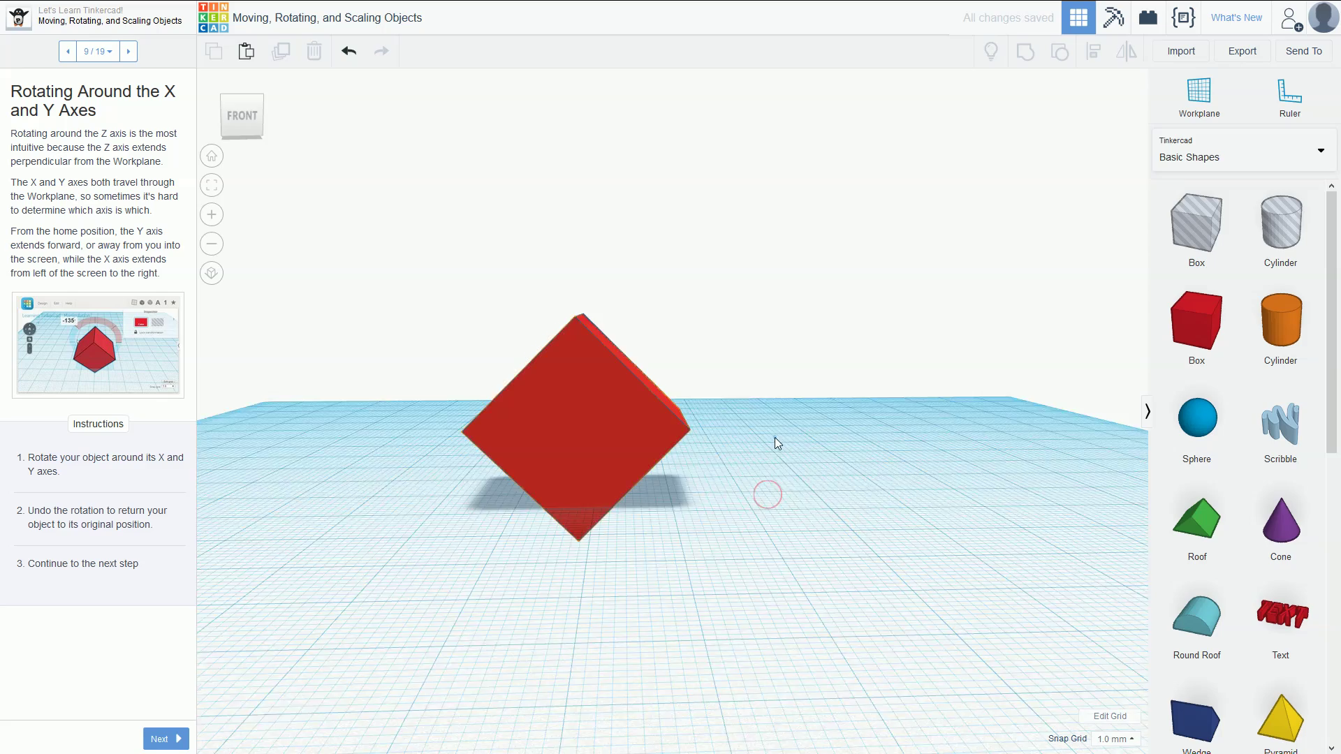
{"action": "mouse_move", "coordinate": [773, 437]}
{"action": "right_mouse_down"}
{"action": "mouse_move", "coordinate": [619, 414]}
{"action": "mouse_move", "coordinate": [691, 433]}
{"action": "mouse_move", "coordinate": [949, 430]}
{"action": "mouse_move", "coordinate": [727, 477]}
{"action": "mouse_move", "coordinate": [634, 479]}
{"action": "mouse_move", "coordinate": [694, 461]}
{"action": "mouse_move", "coordinate": [736, 415]}
{"action": "mouse_move", "coordinate": [763, 407]}
{"action": "mouse_move", "coordinate": [761, 439]}
{"action": "right_mouse_up"}
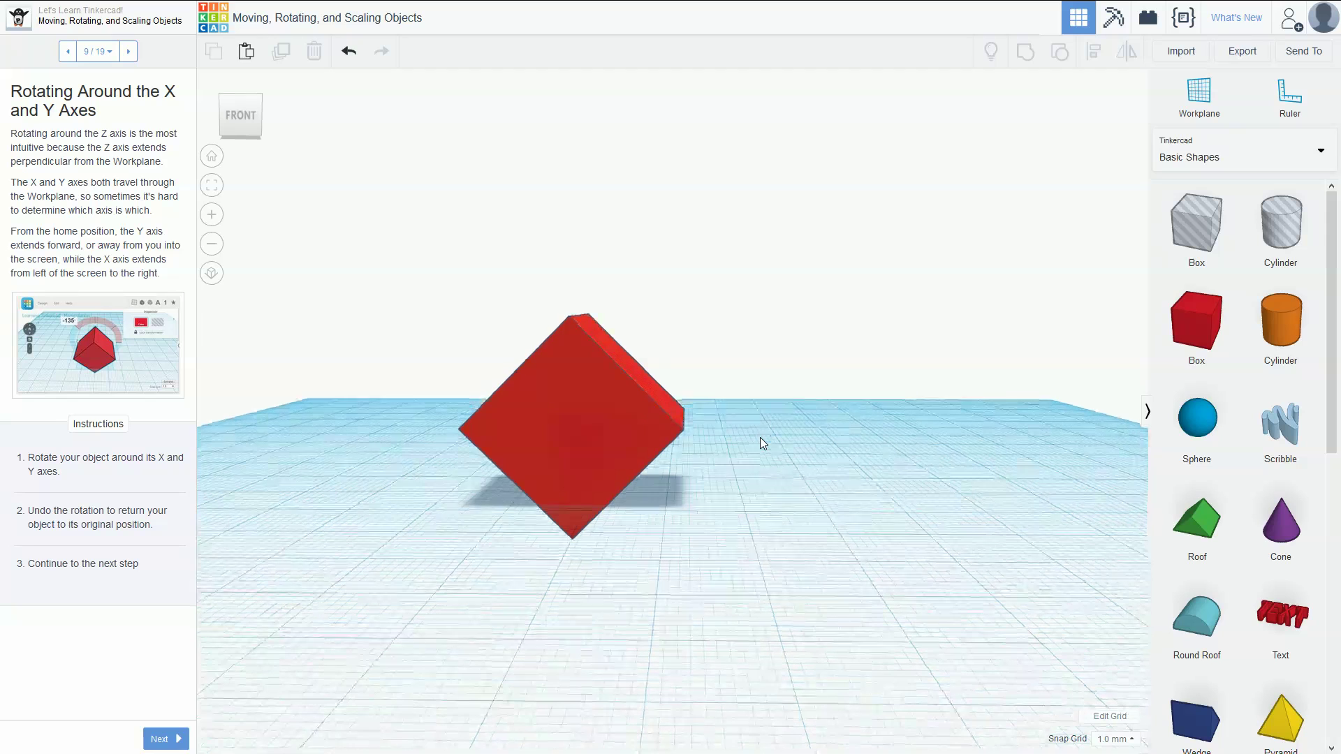
{"action": "left_click", "coordinate": [135, 53]}
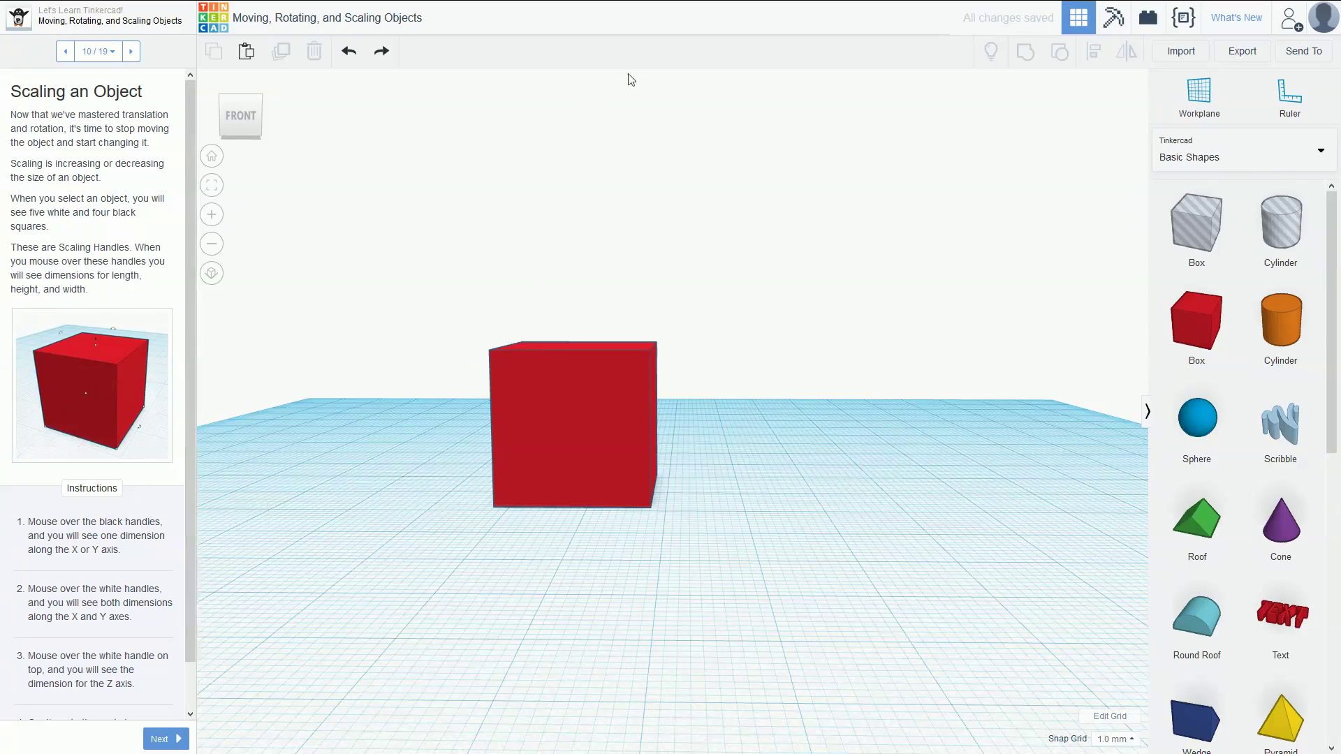
Step: View the cube from its top-front-right corner, select it, and undo a trial elevation drop
{"action": "right_click_drag", "start_coordinate": [630, 79], "coordinate": [437, 135]}
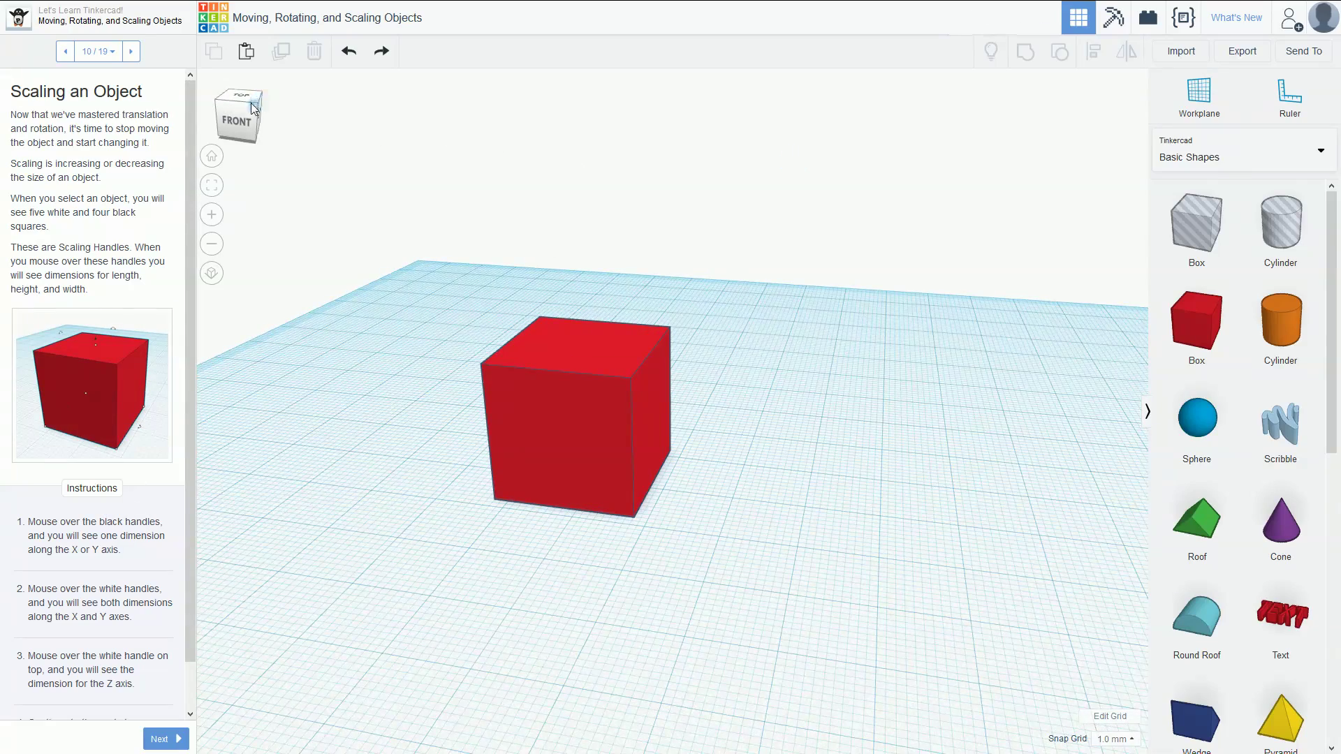
{"action": "left_click", "coordinate": [253, 108]}
{"action": "left_click", "coordinate": [583, 364]}
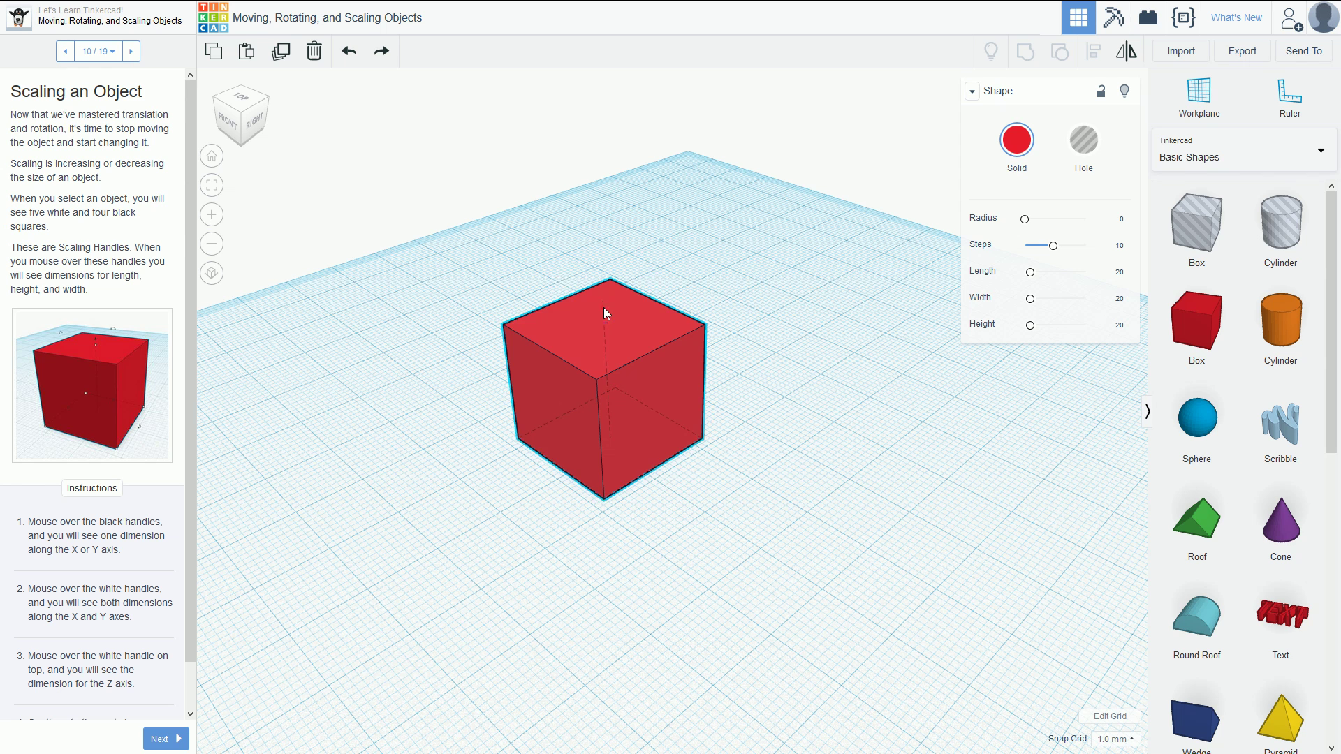
{"action": "left_click_drag", "start_coordinate": [603, 307], "coordinate": [643, 321]}
{"action": "key", "text": "ctrl+z"}
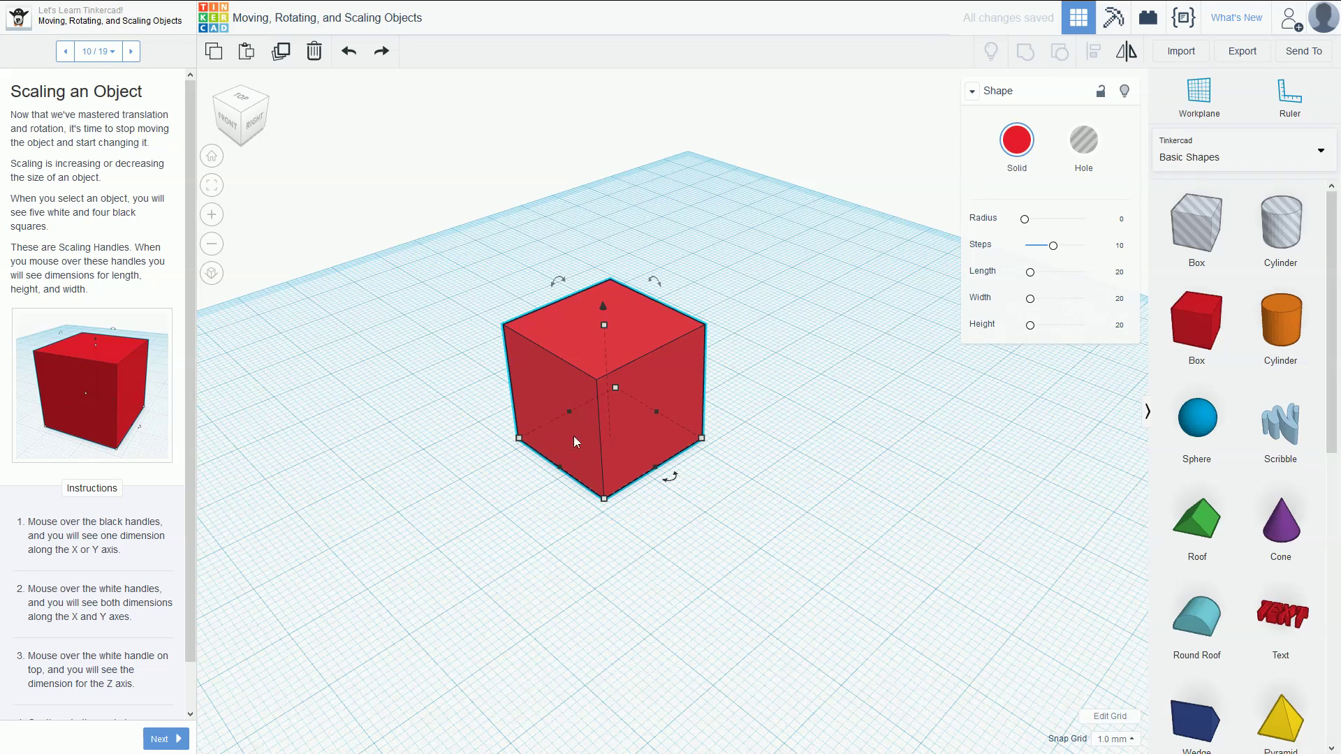
Step: Try stretching the cube lengthwise and to length 40, undoing both back to a 20 cube
{"action": "left_click_drag", "start_coordinate": [559, 467], "coordinate": [523, 532]}
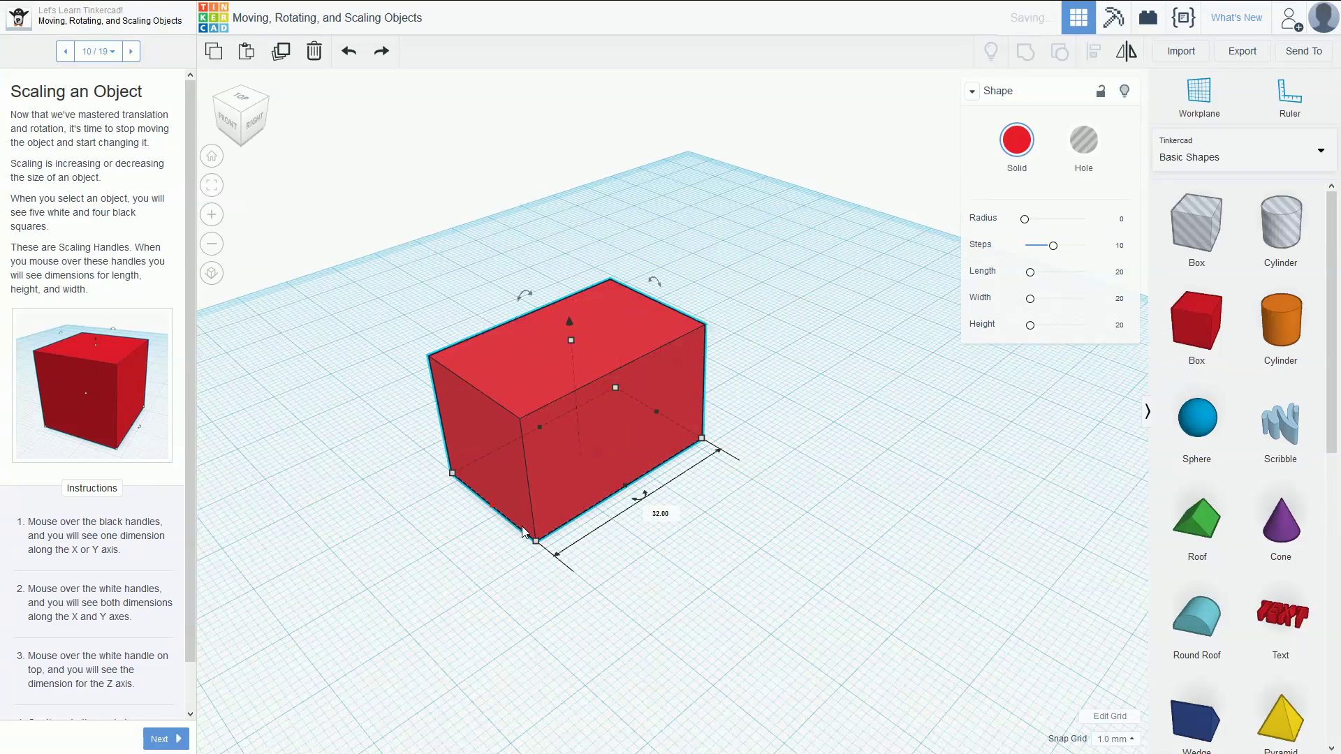
{"action": "key", "text": "ctrl+z"}
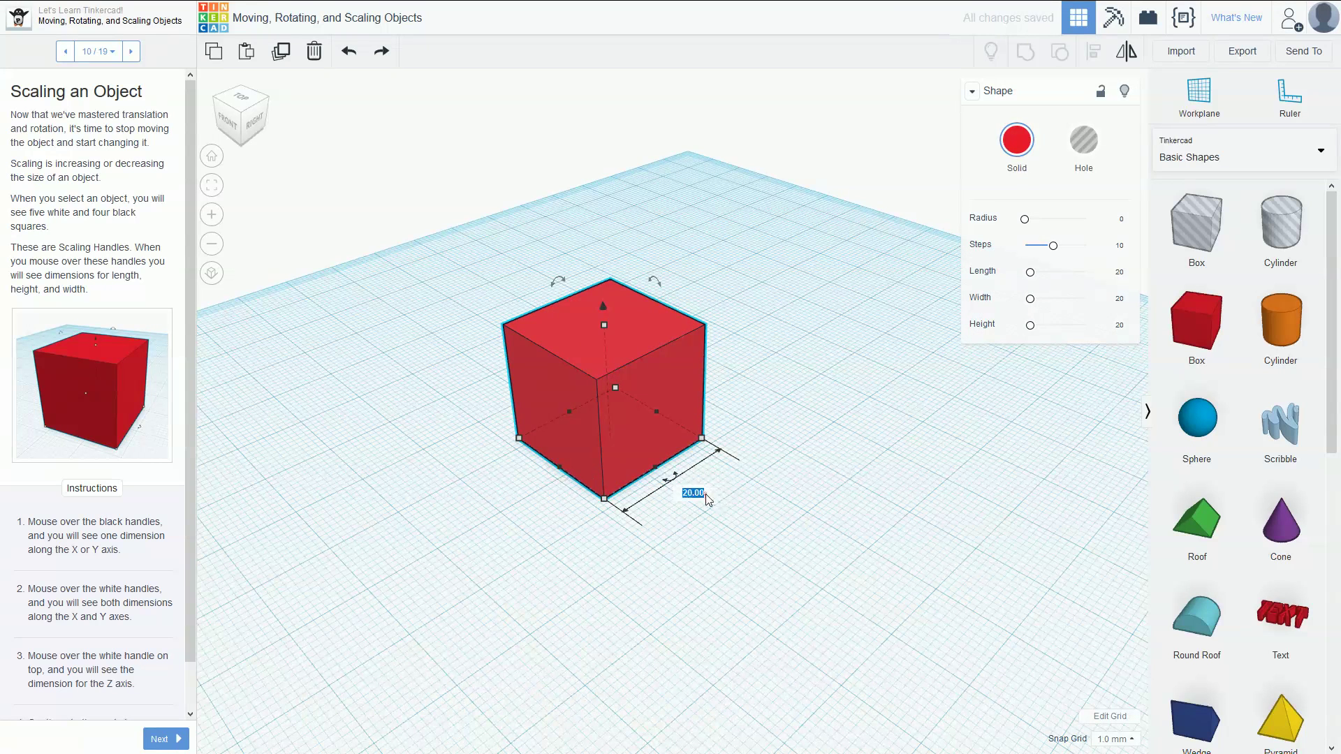
{"action": "type", "text": "40"}
{"action": "key", "text": "Return"}
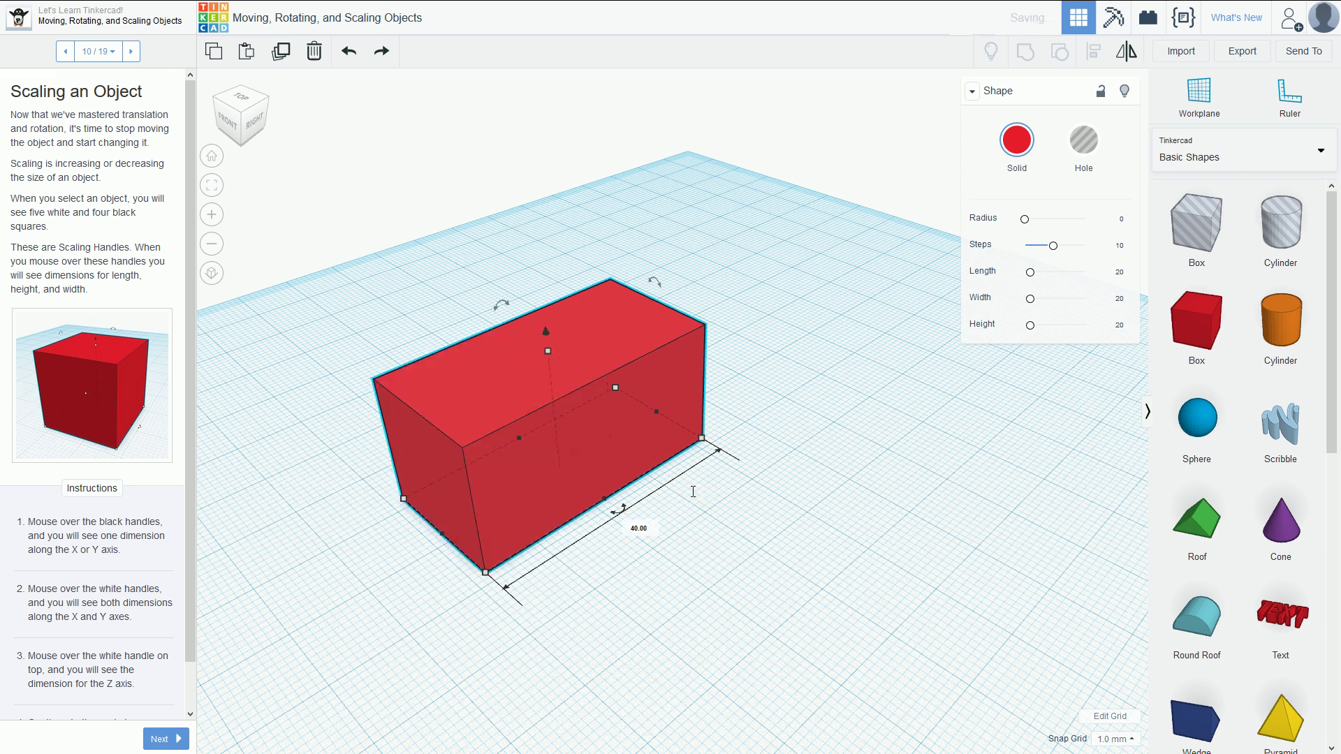
{"action": "key", "text": "ctrl+z"}
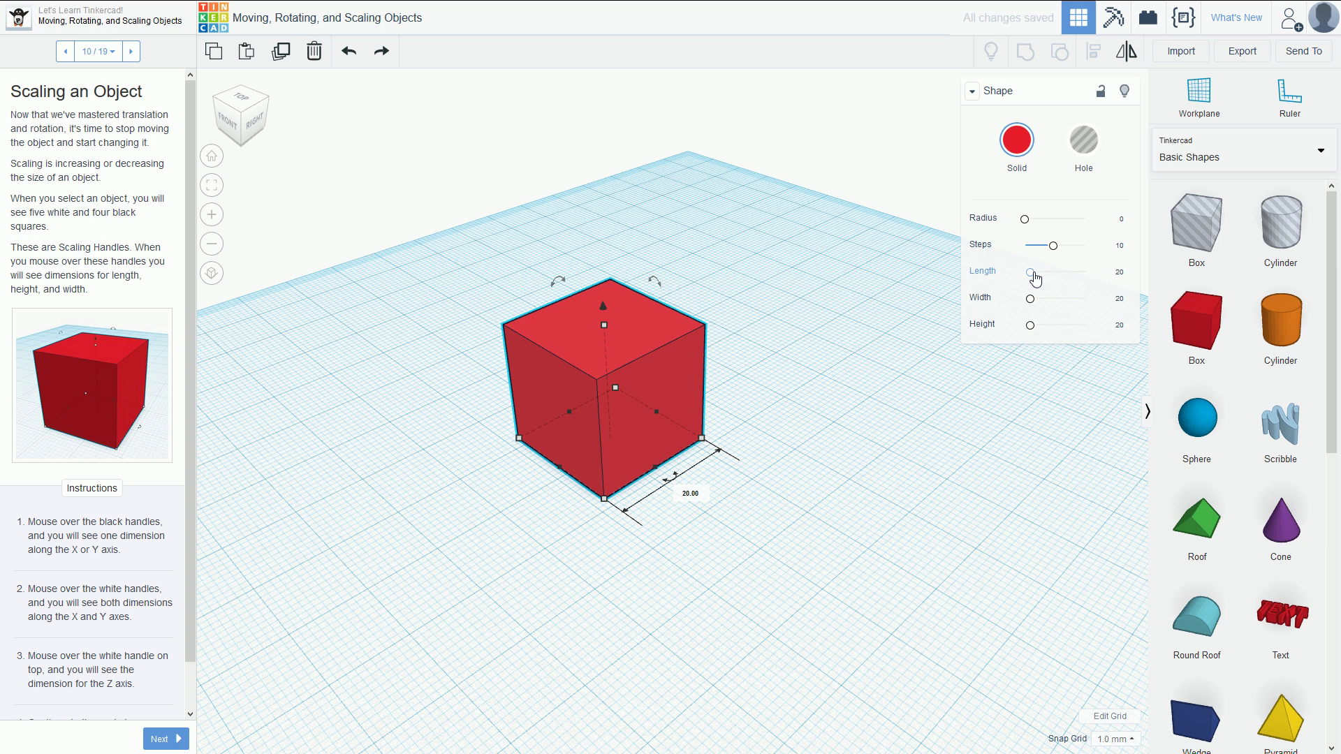
Step: Set the box's Length to 40 in the Shape panel
{"action": "mouse_move", "coordinate": [1035, 279]}
{"action": "left_mouse_down"}
{"action": "mouse_move", "coordinate": [1075, 277]}
{"action": "mouse_move", "coordinate": [1036, 282]}
{"action": "mouse_move", "coordinate": [1044, 274]}
{"action": "left_mouse_up"}
{"action": "left_click", "coordinate": [1111, 273]}
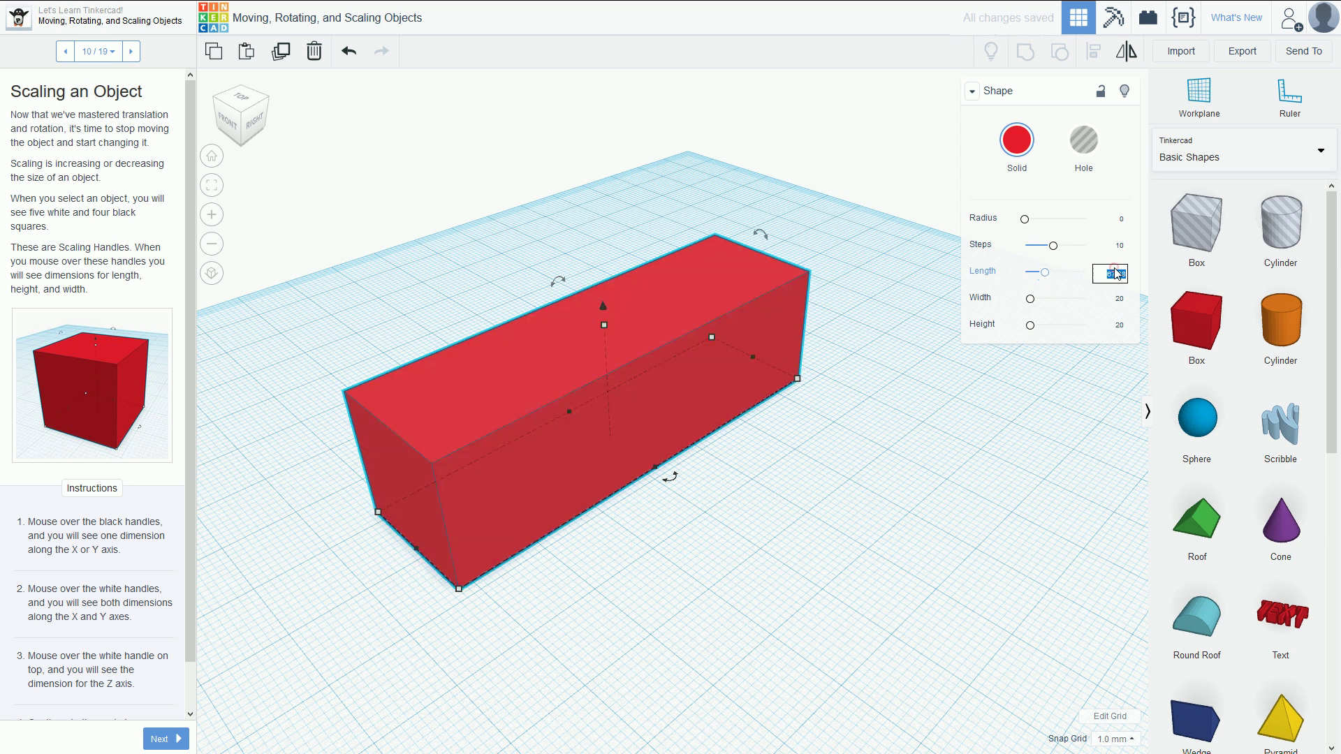
{"action": "type", "text": "40"}
{"action": "key", "text": "Return"}
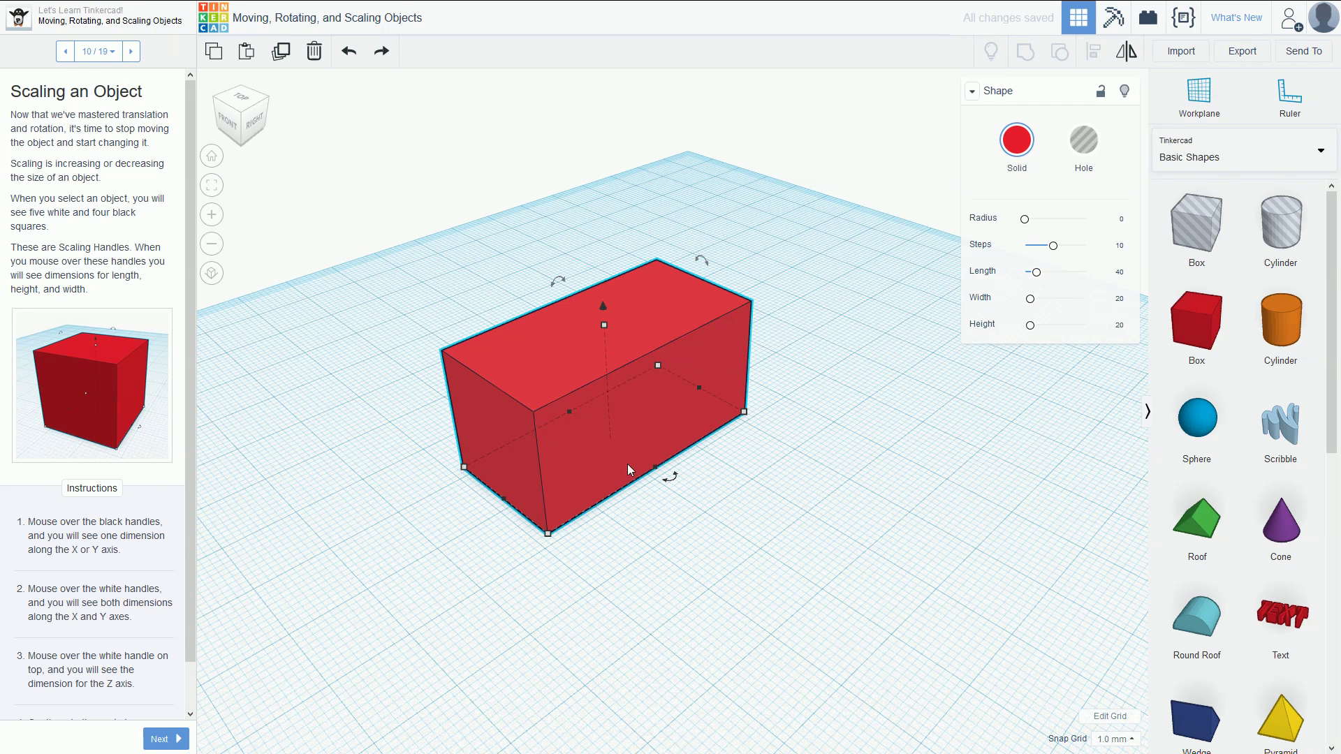
Step: Narrow the red box from its front corner, adjust its height, then advance to Scaling Along the Z Axis
{"action": "mouse_move", "coordinate": [549, 536]}
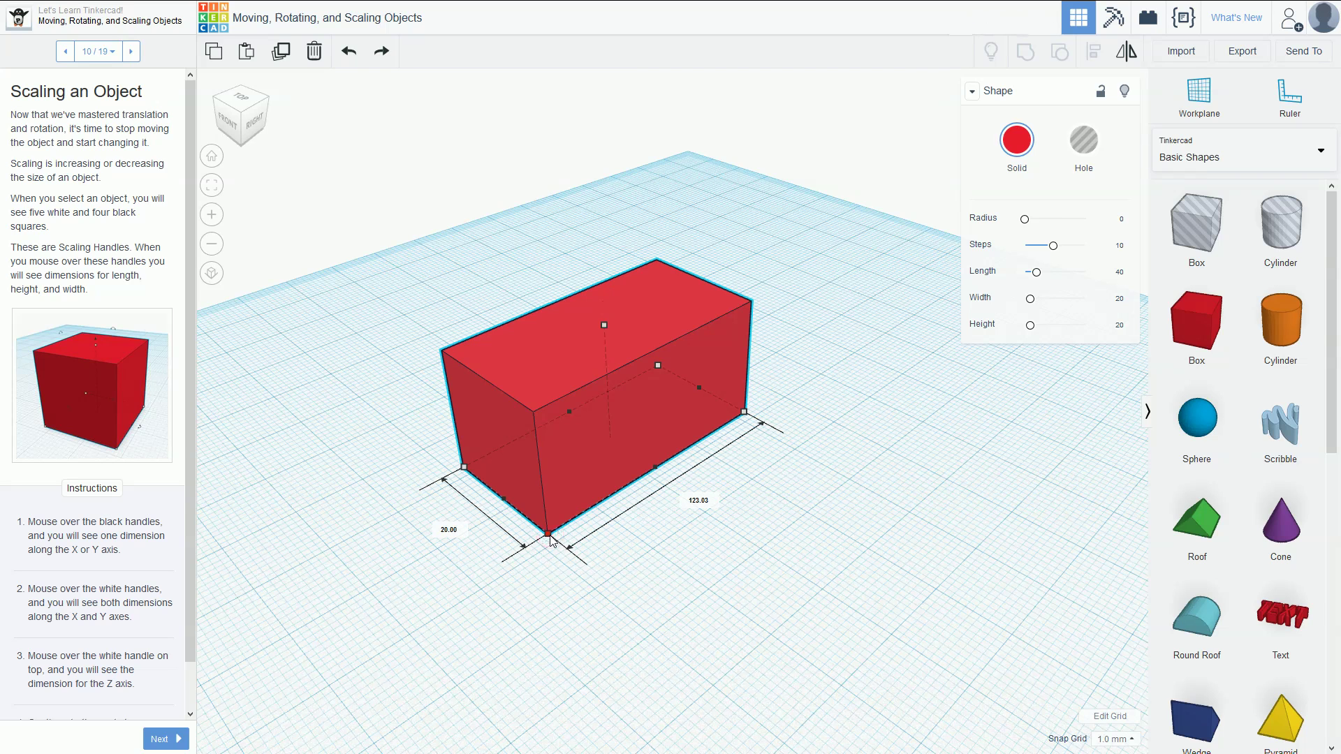
{"action": "left_click_drag", "start_coordinate": [549, 538], "coordinate": [637, 466]}
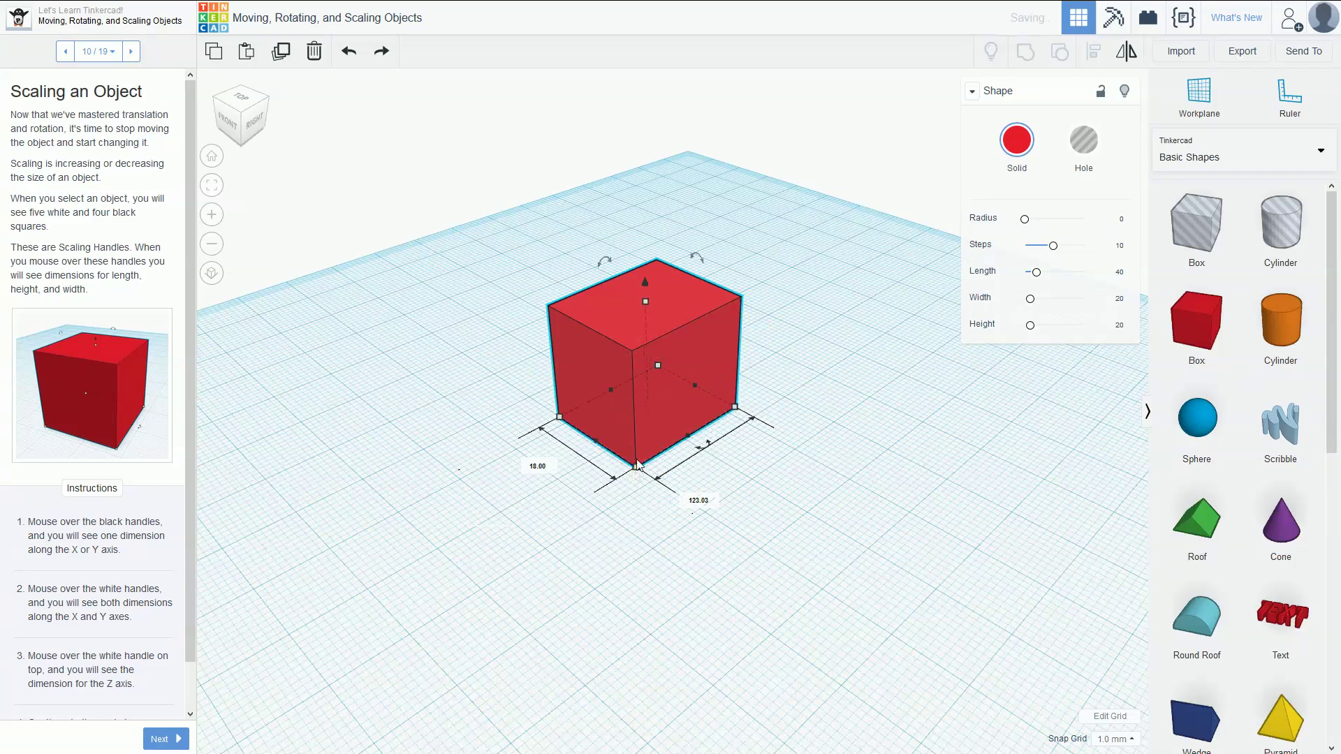
{"action": "left_click_drag", "start_coordinate": [643, 300], "coordinate": [659, 241]}
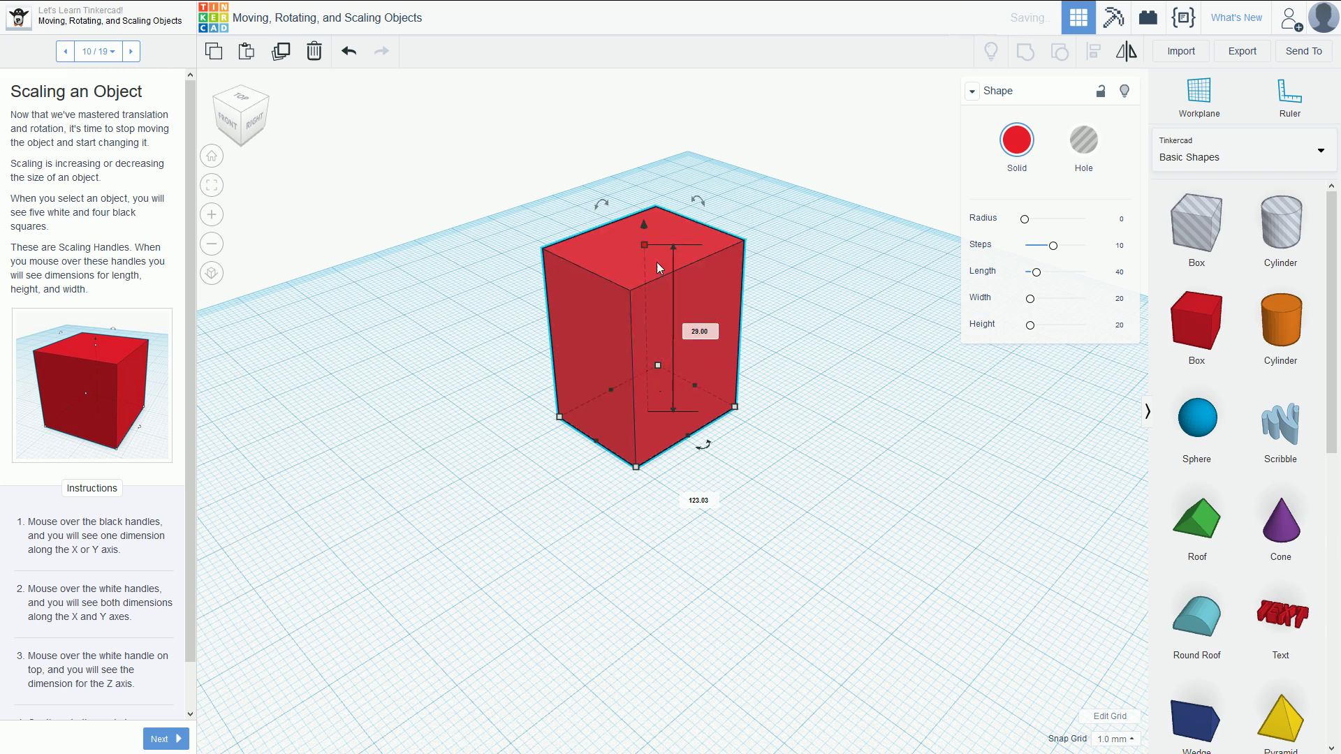
{"action": "left_click", "coordinate": [839, 334]}
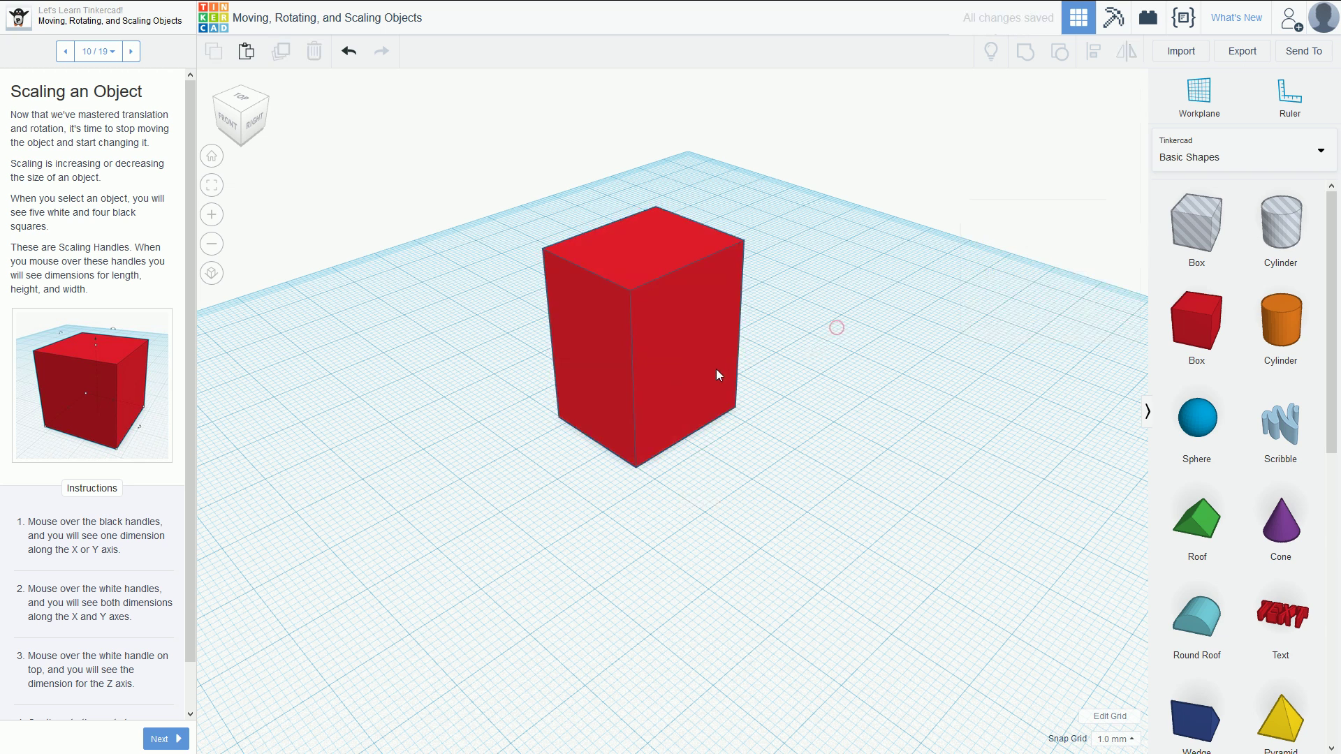
{"action": "left_click", "coordinate": [718, 374]}
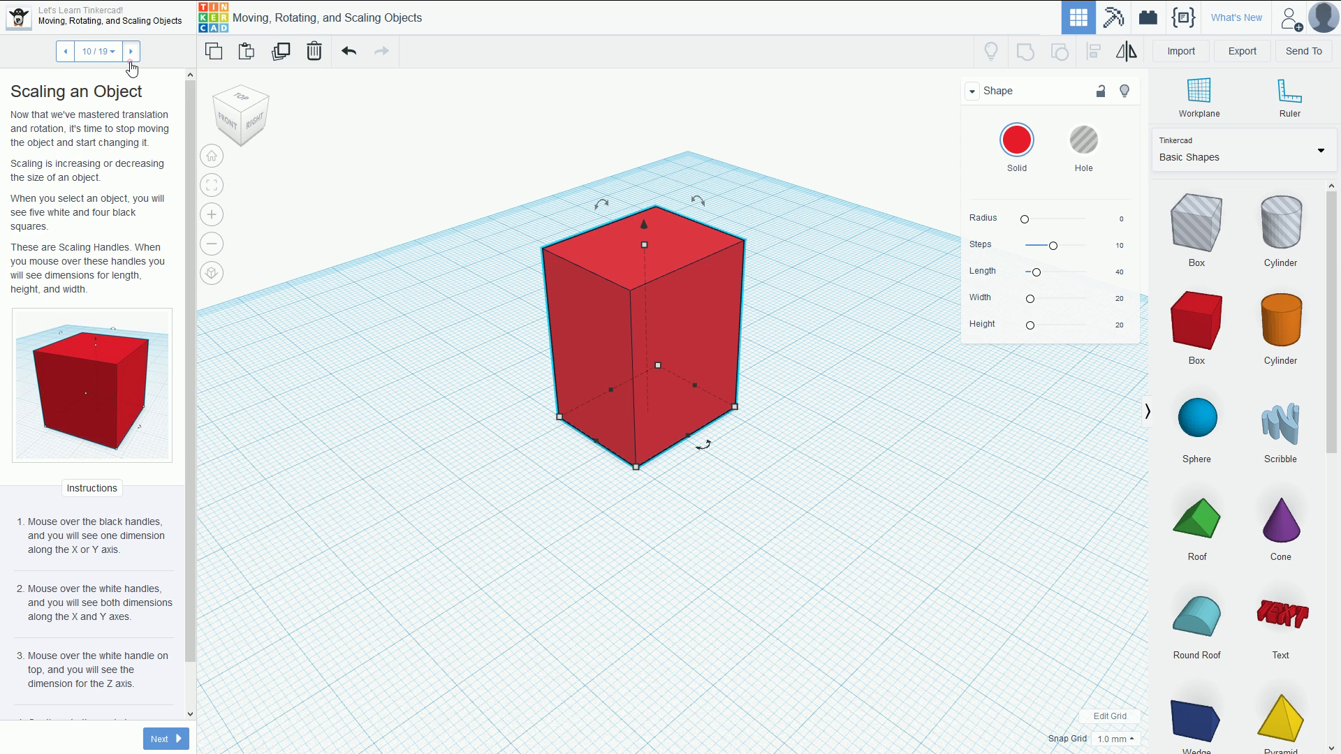
{"action": "left_click", "coordinate": [131, 51]}
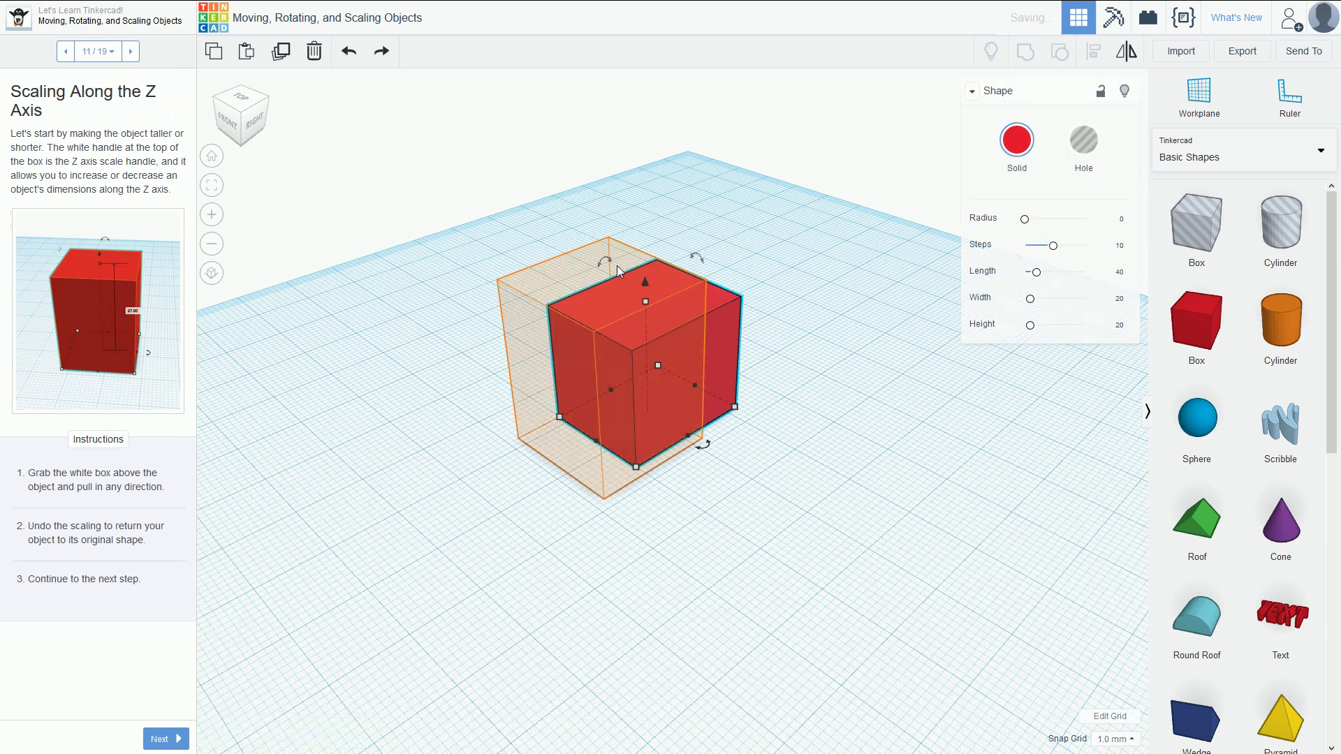
Step: Select the red box, undo an accidental move, and make it slightly wider and taller
{"action": "left_click", "coordinate": [666, 385]}
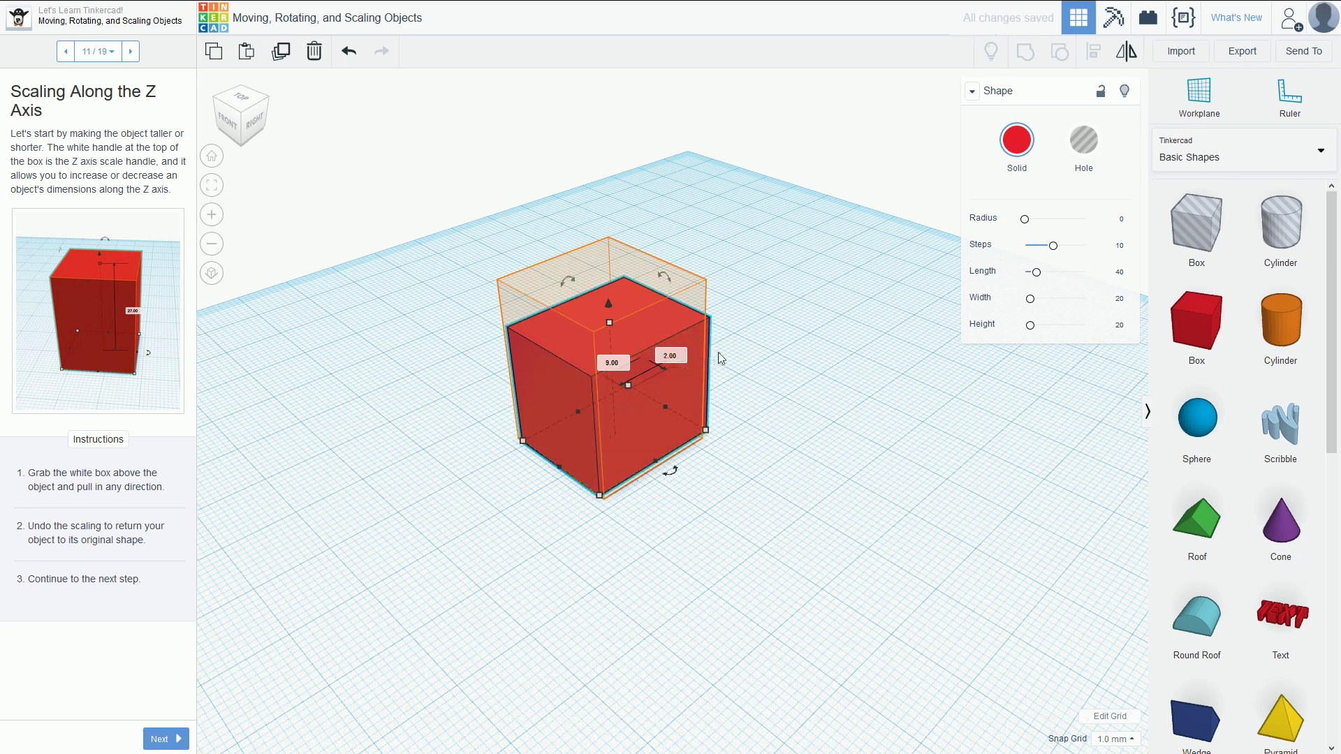
{"action": "mouse_move", "coordinate": [633, 387]}
{"action": "left_mouse_down"}
{"action": "mouse_move", "coordinate": [618, 380]}
{"action": "mouse_move", "coordinate": [634, 378]}
{"action": "left_mouse_up"}
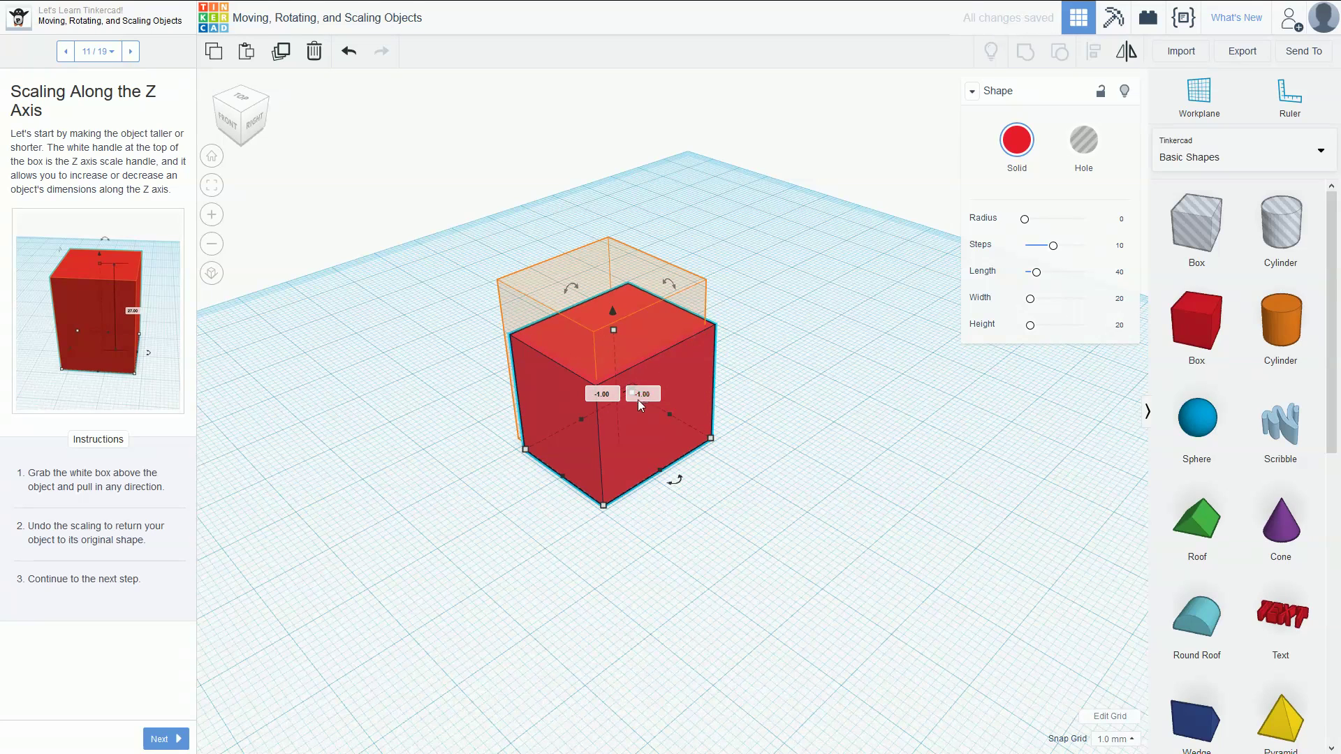
{"action": "key", "text": "ctrl+z"}
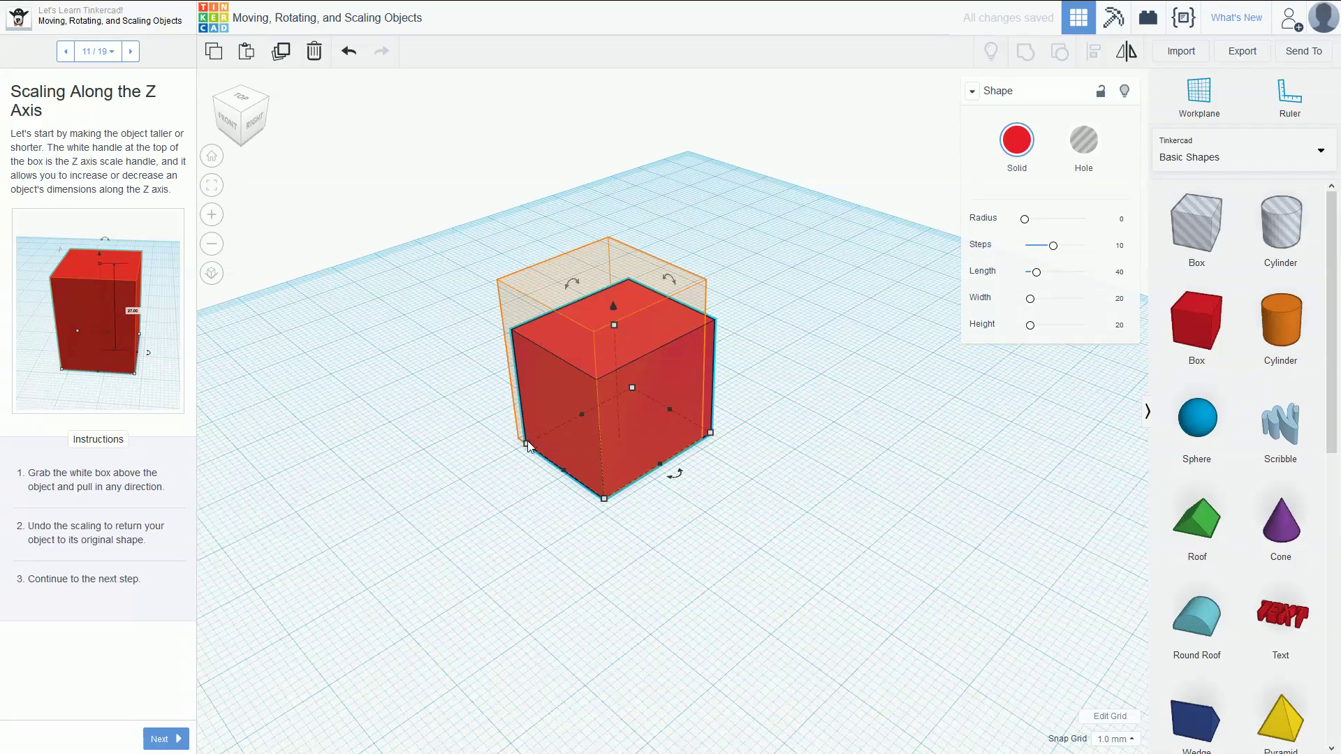
{"action": "left_click_drag", "start_coordinate": [527, 443], "coordinate": [521, 438]}
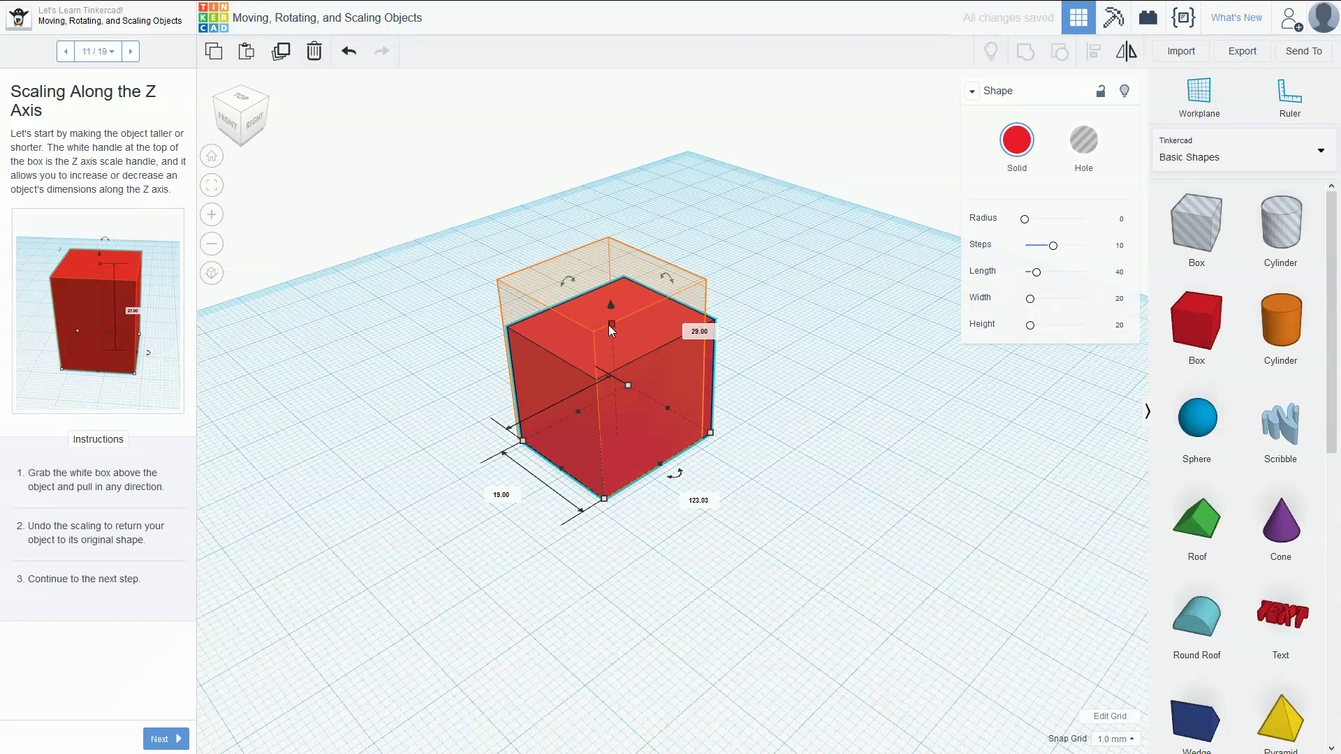
{"action": "left_click_drag", "start_coordinate": [611, 327], "coordinate": [605, 278]}
Step: Widen the box to 20 and advance to The X and Y Axes' Corner Handles step
{"action": "right_click_drag", "start_coordinate": [793, 279], "coordinate": [500, 293]}
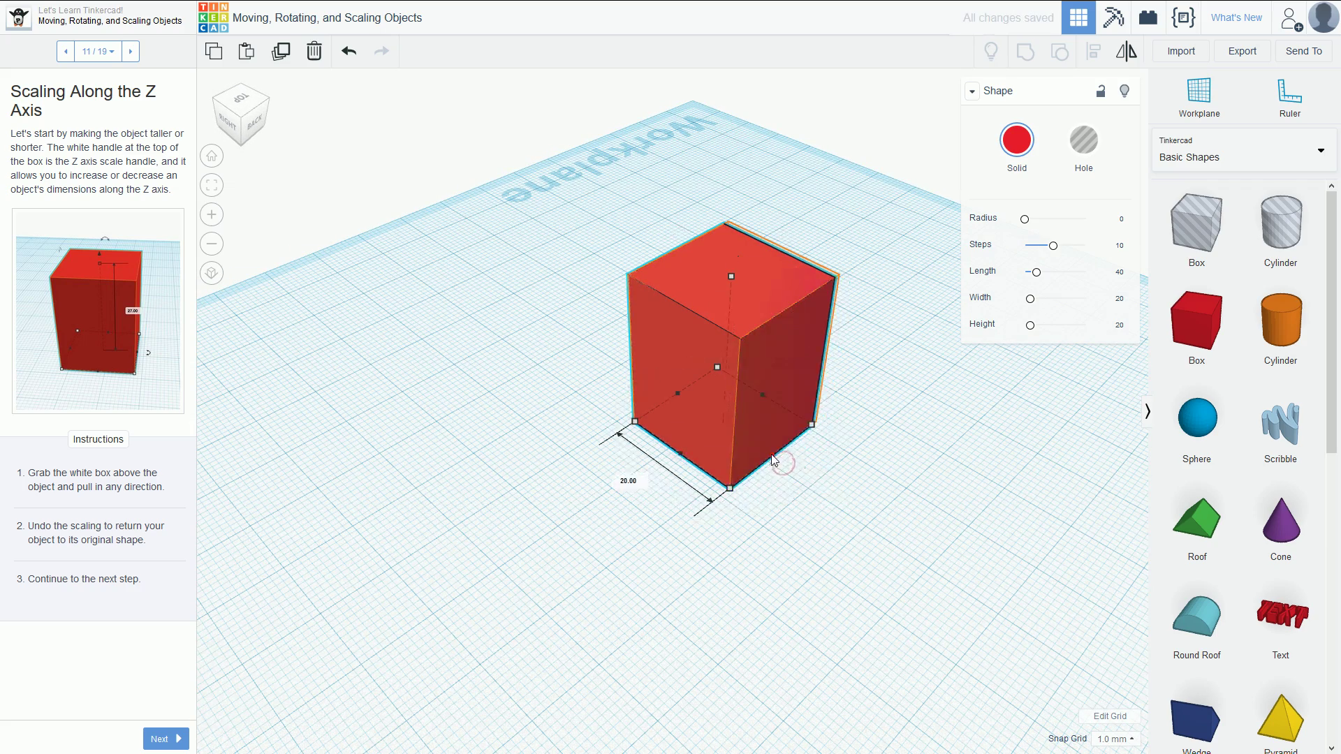
{"action": "mouse_move", "coordinate": [771, 454]}
{"action": "right_mouse_down"}
{"action": "mouse_move", "coordinate": [892, 413]}
{"action": "mouse_move", "coordinate": [677, 391]}
{"action": "mouse_move", "coordinate": [784, 467]}
{"action": "right_mouse_up"}
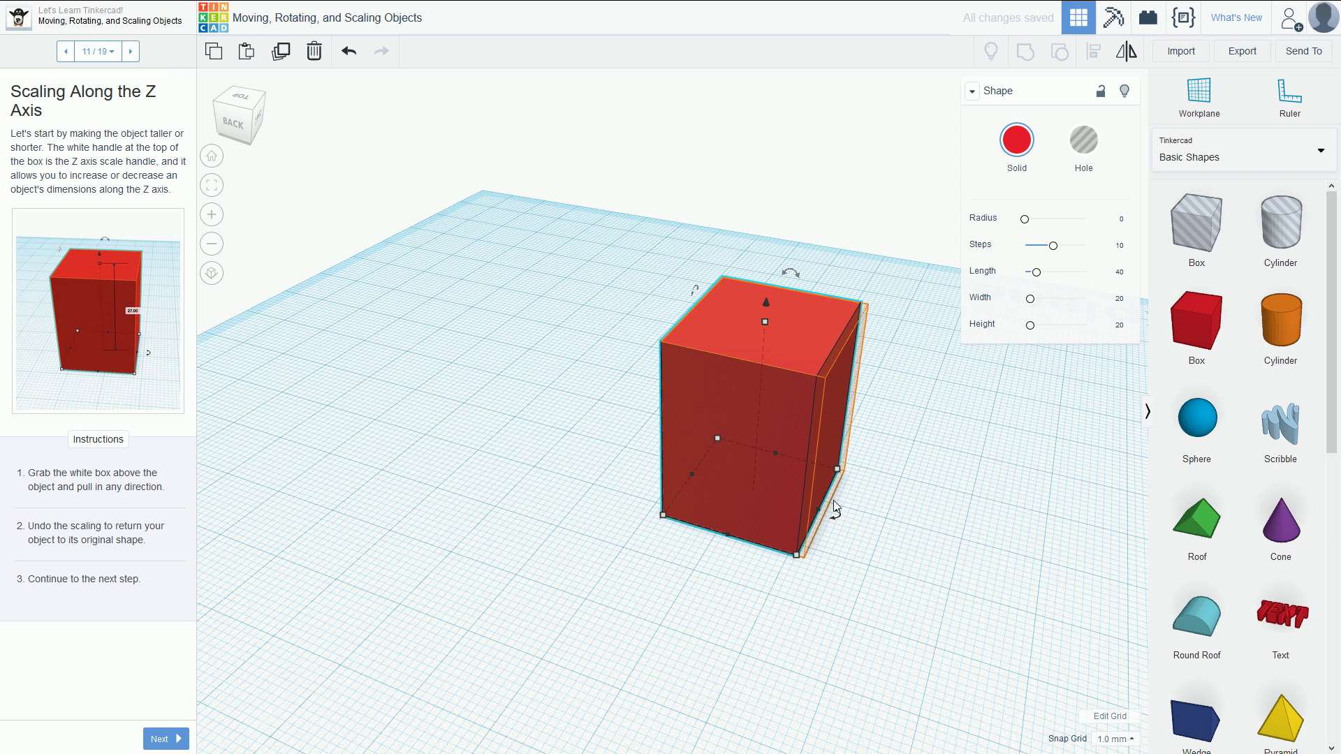
{"action": "left_click_drag", "start_coordinate": [821, 513], "coordinate": [860, 520]}
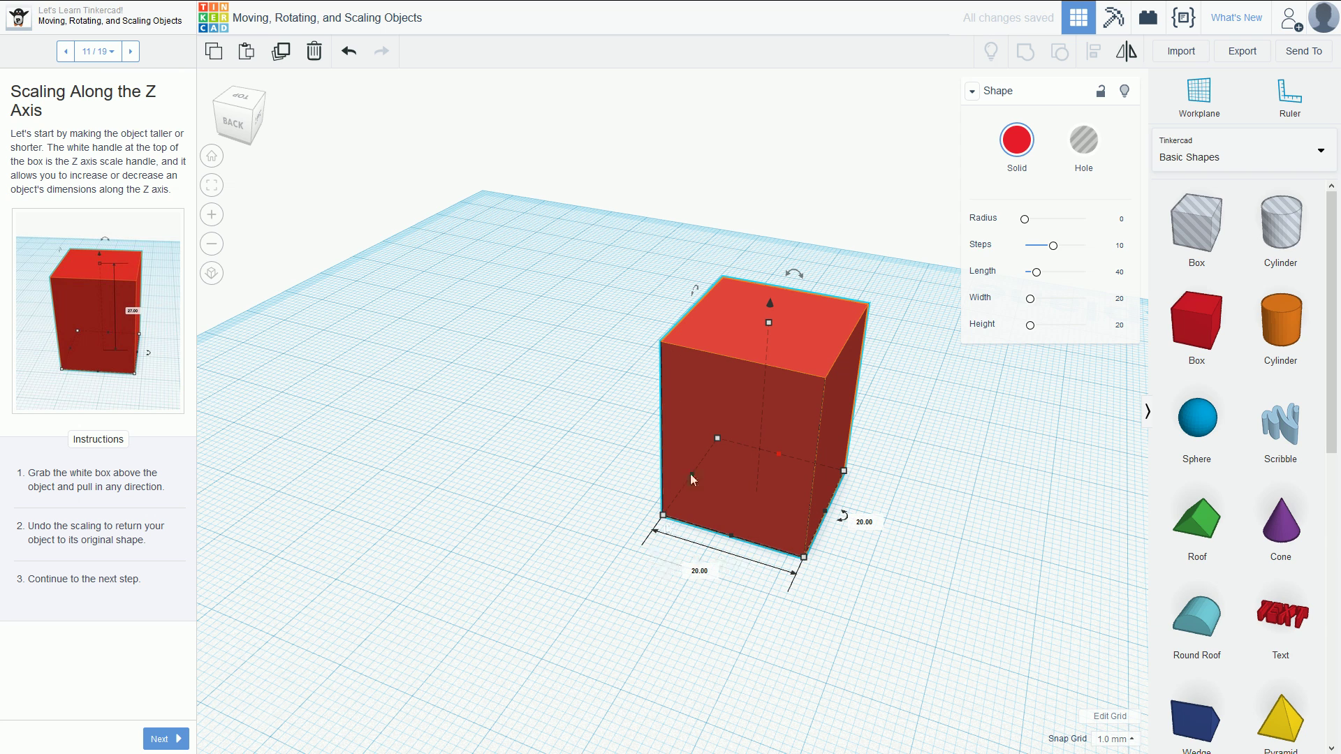
{"action": "left_click", "coordinate": [130, 51]}
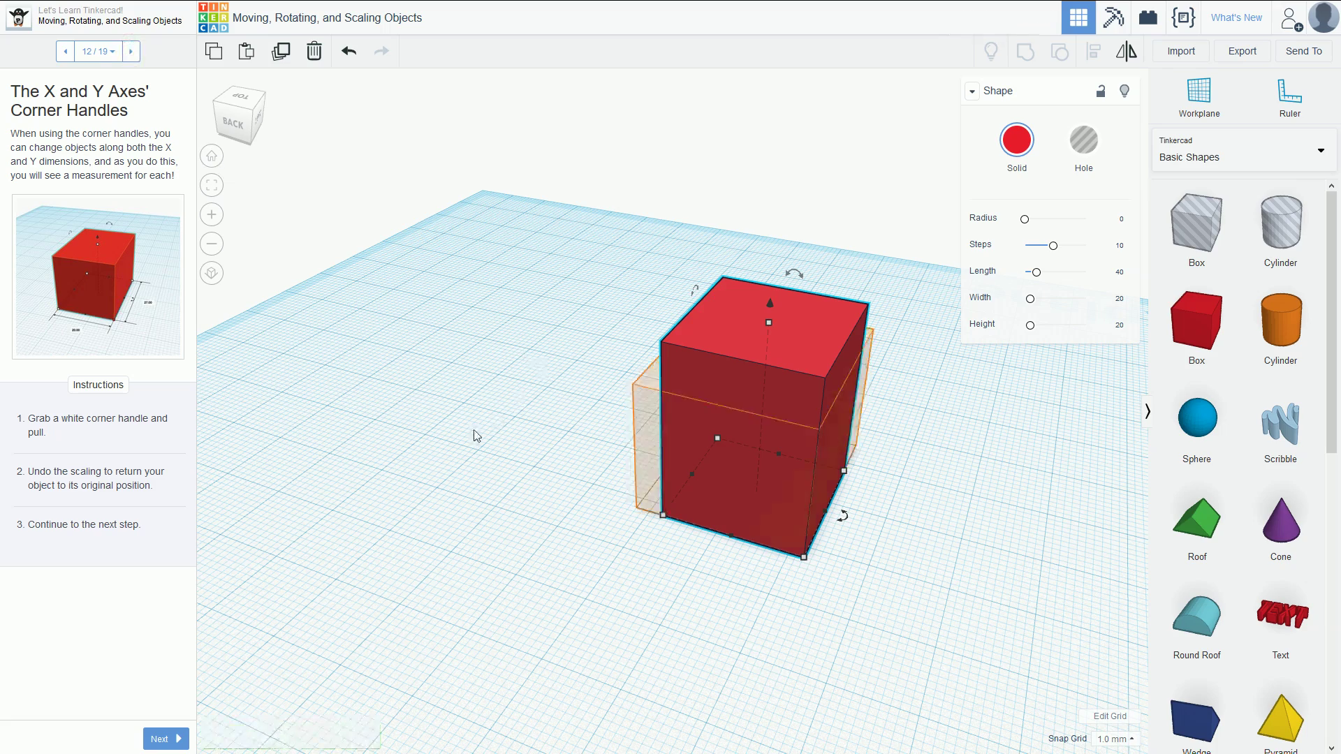
Step: Enlarge the box slightly from a corner, lower its height, and advance to Side Drag Handles
{"action": "right_click_drag", "start_coordinate": [473, 434], "coordinate": [643, 440]}
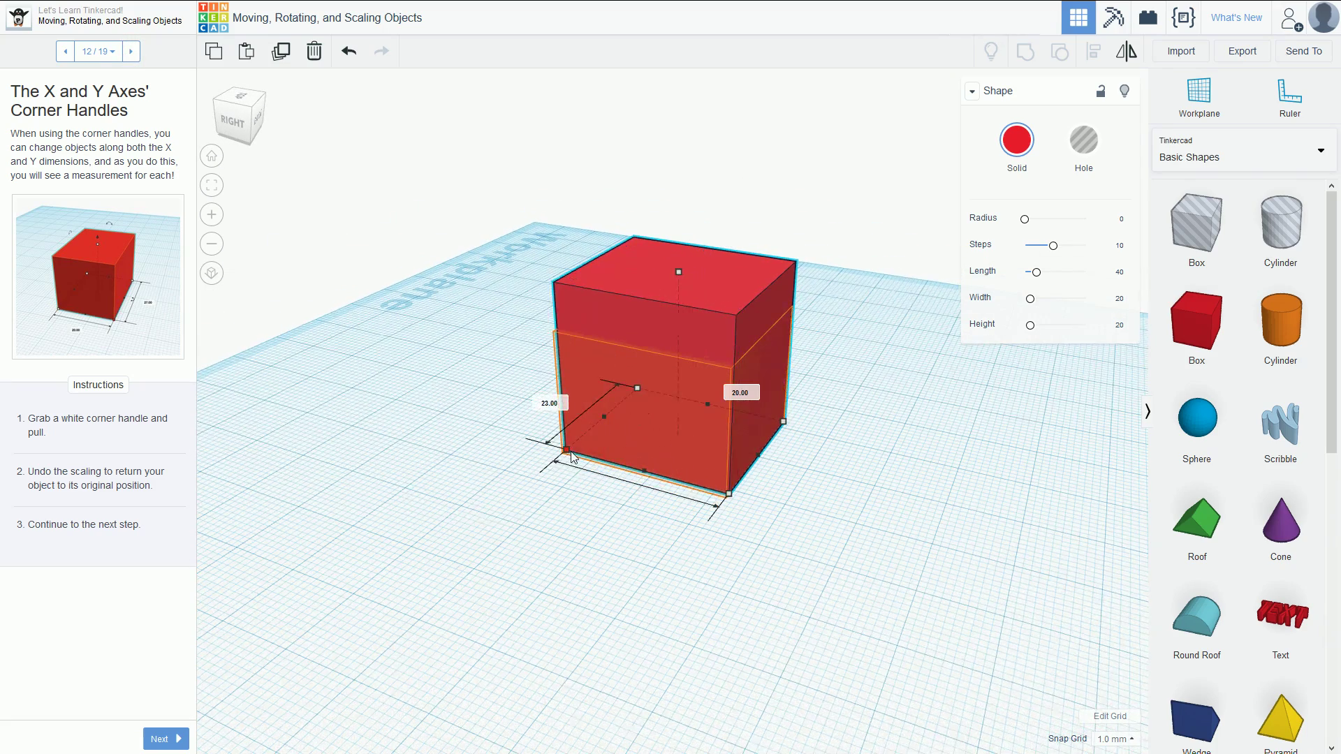
{"action": "left_click_drag", "start_coordinate": [571, 457], "coordinate": [568, 460]}
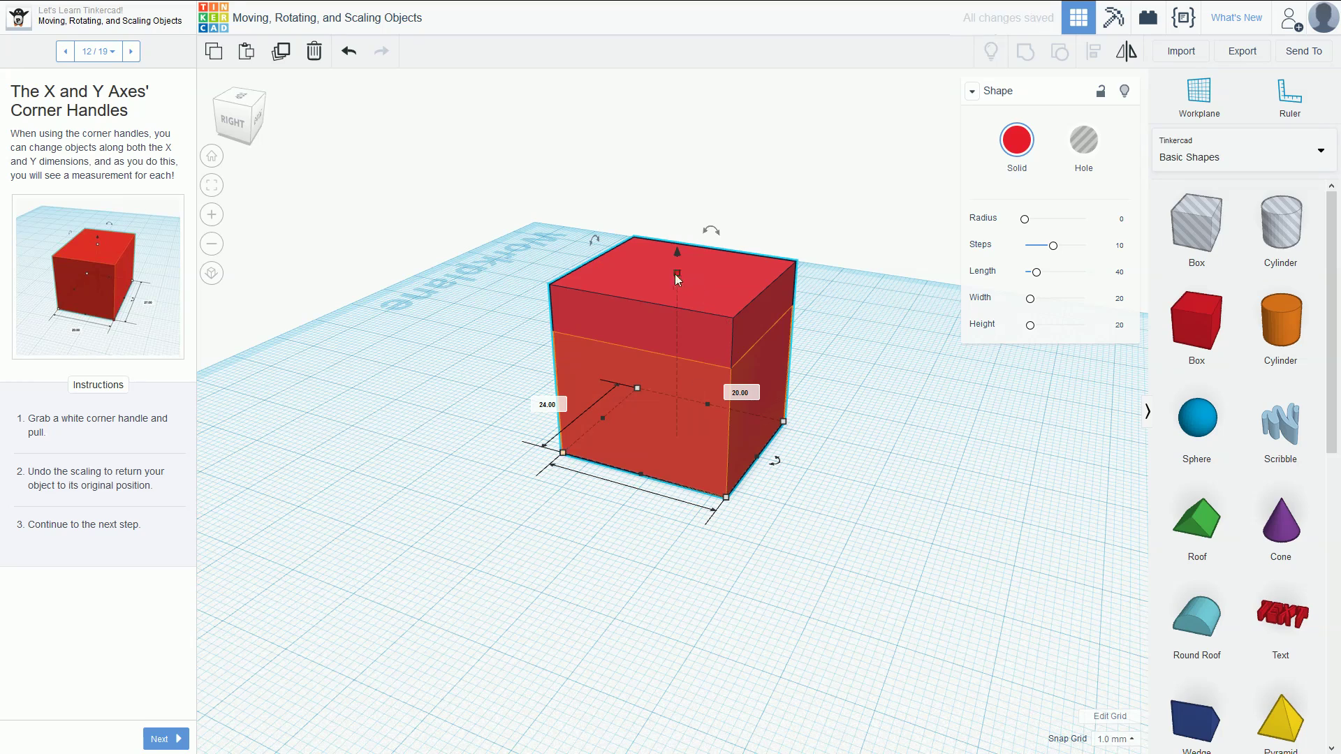
{"action": "left_click_drag", "start_coordinate": [676, 273], "coordinate": [680, 323]}
{"action": "right_click_drag", "start_coordinate": [472, 451], "coordinate": [403, 479]}
{"action": "left_click", "coordinate": [131, 55]}
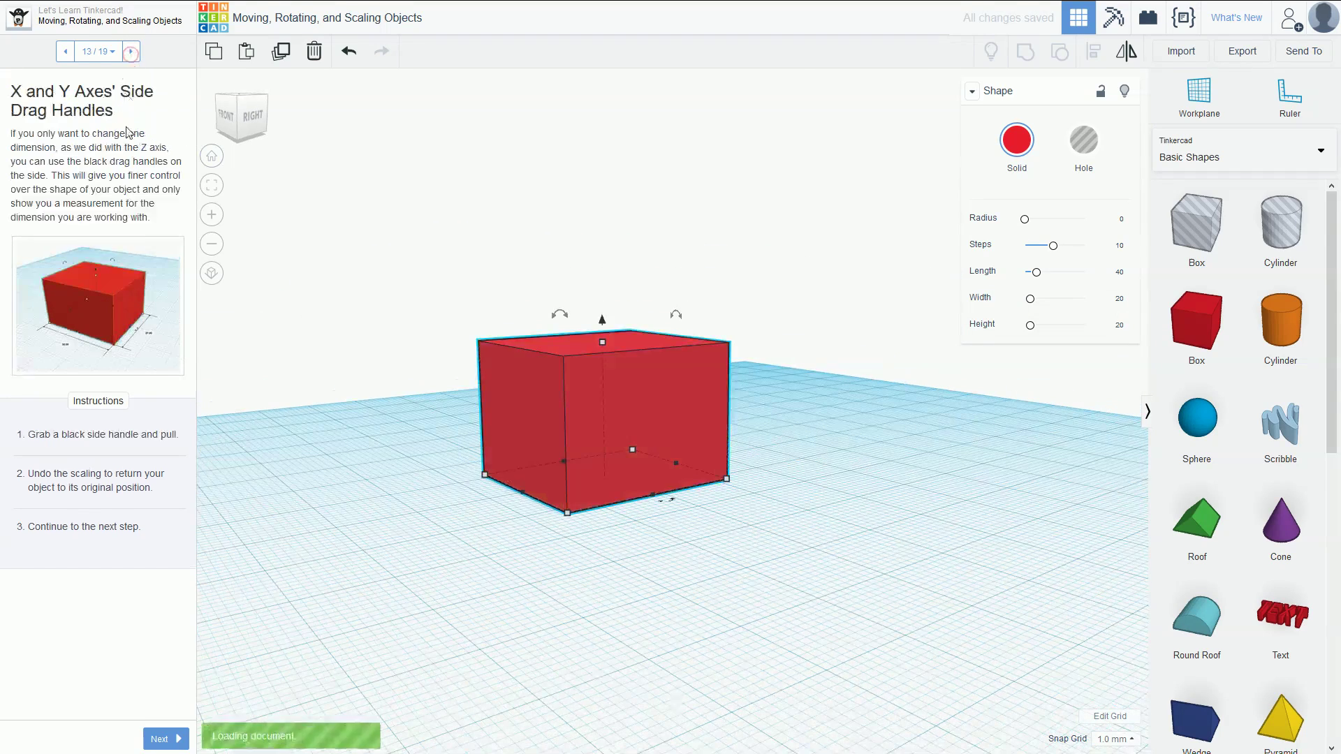
Step: Lengthen the box along one side to 31 and advance to the Shift Scale step
{"action": "mouse_move", "coordinate": [159, 260]}
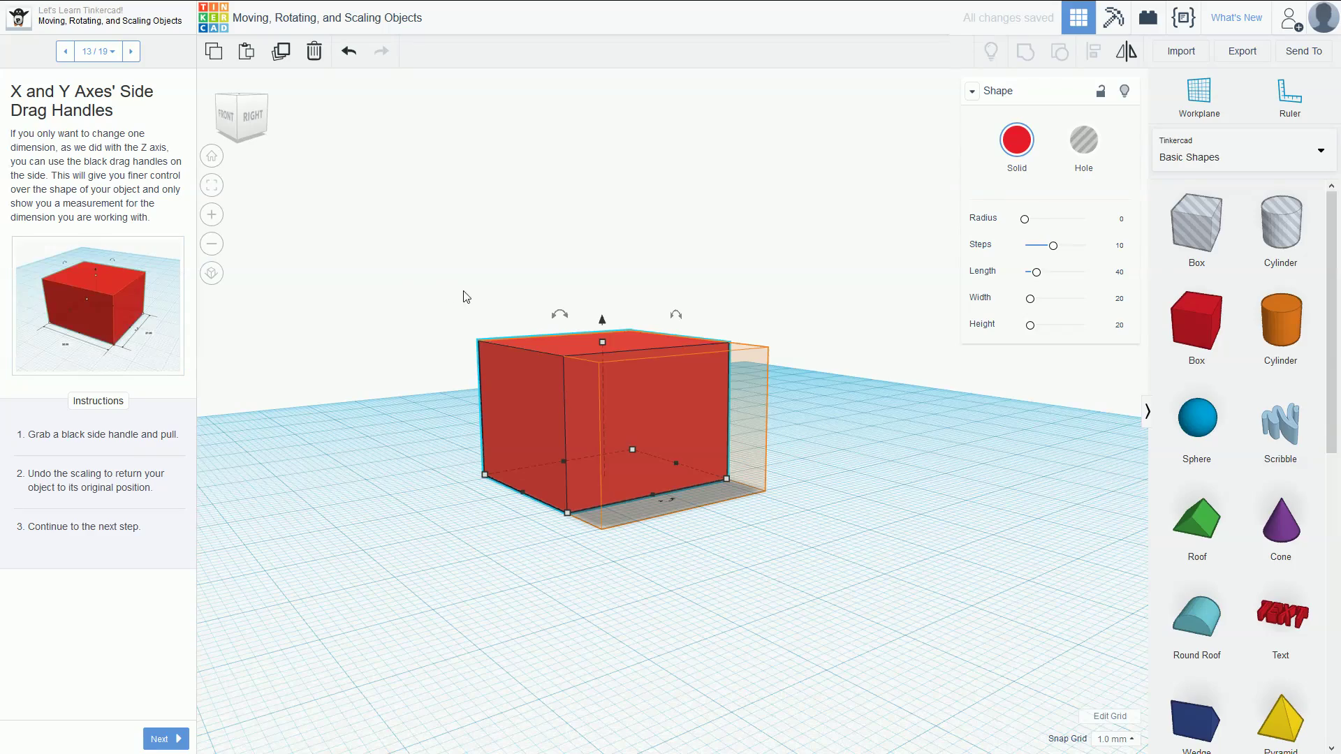
{"action": "right_click_drag", "start_coordinate": [398, 328], "coordinate": [690, 431]}
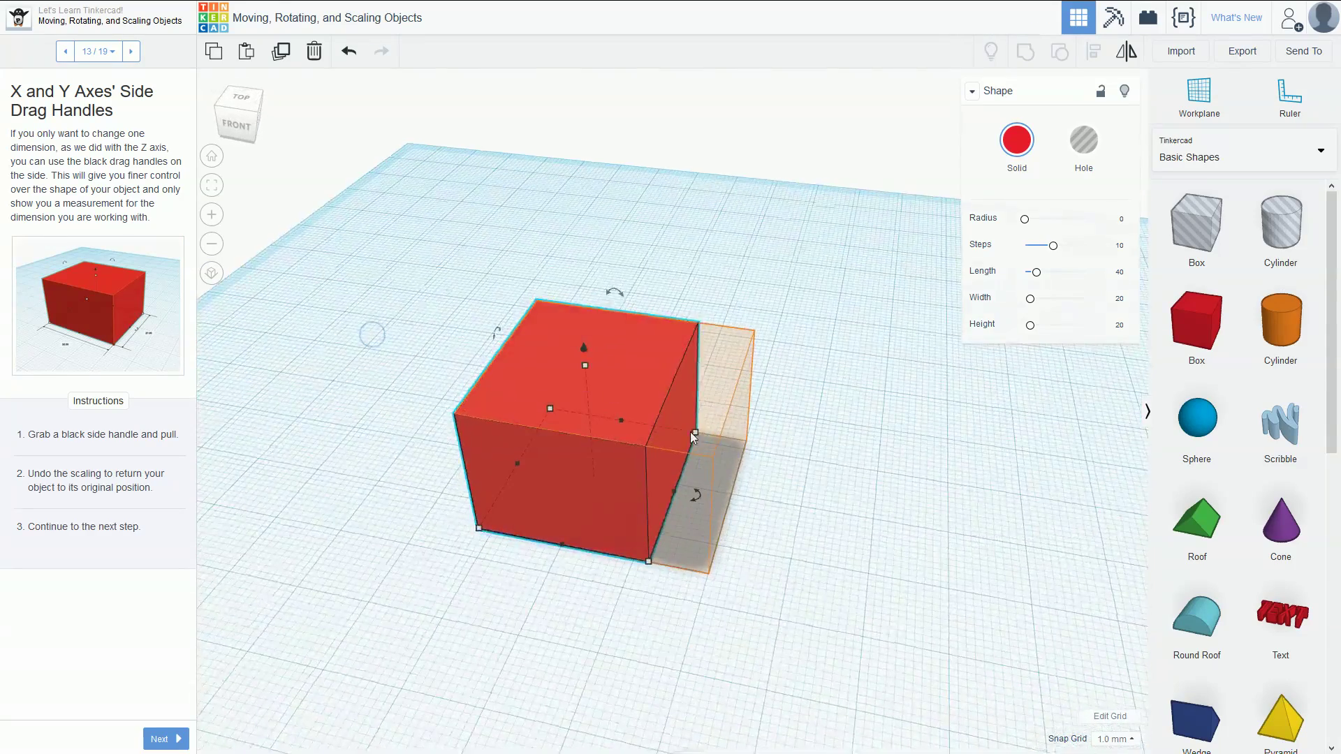
{"action": "left_click_drag", "start_coordinate": [684, 495], "coordinate": [725, 498]}
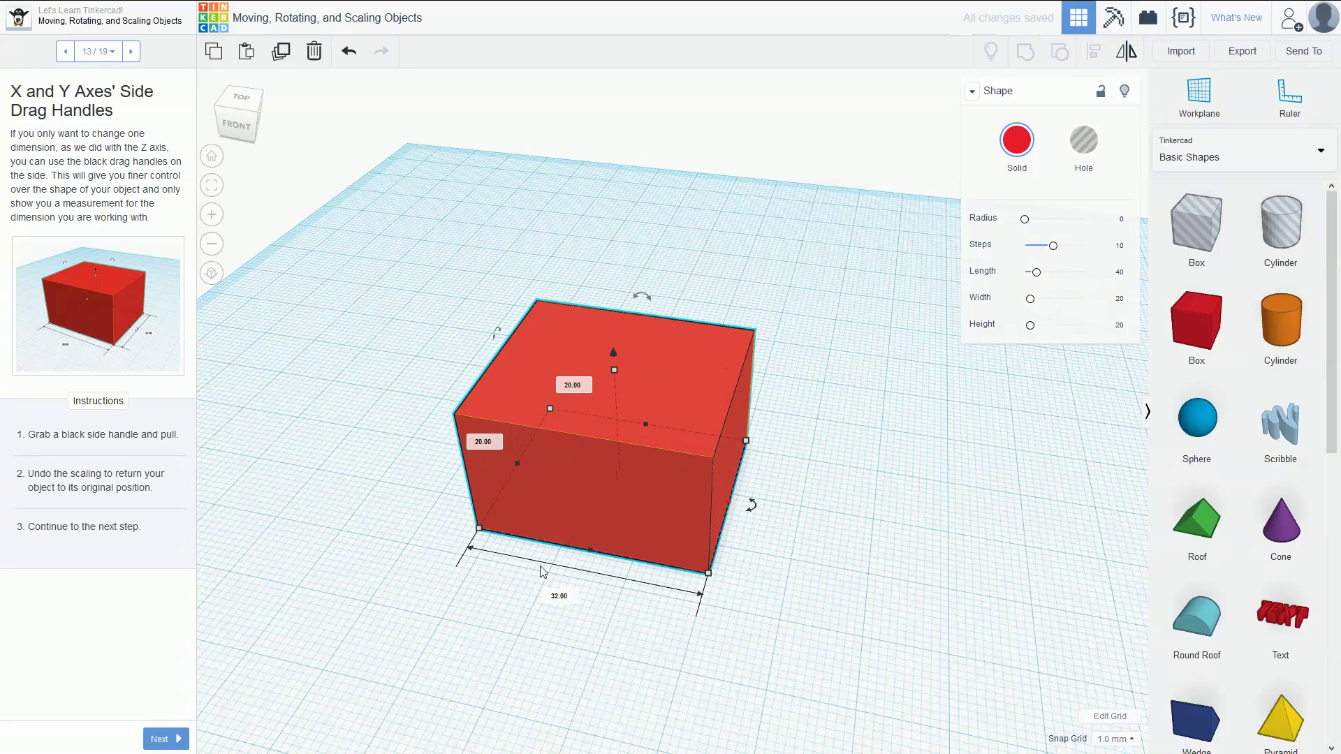
{"action": "mouse_move", "coordinate": [725, 499]}
{"action": "right_mouse_down"}
{"action": "mouse_move", "coordinate": [702, 538]}
{"action": "mouse_move", "coordinate": [725, 520]}
{"action": "right_mouse_up"}
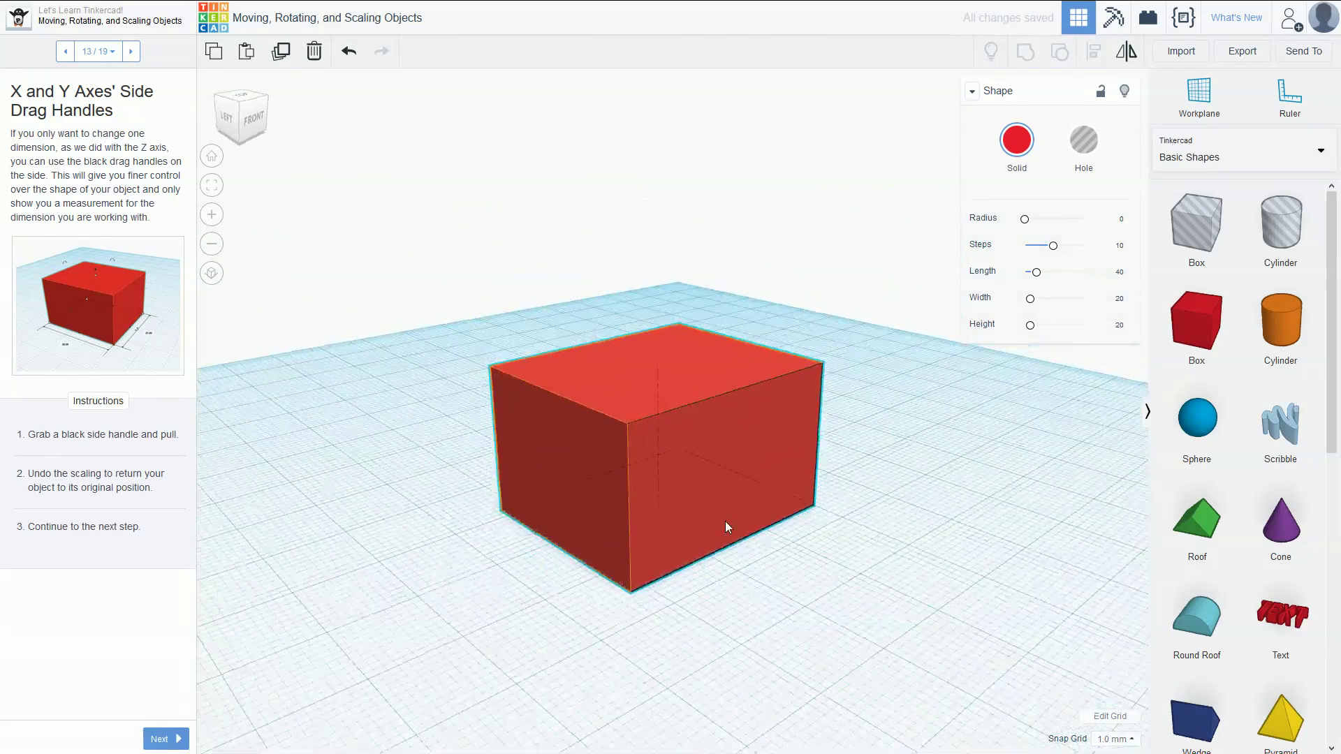
{"action": "left_click", "coordinate": [131, 52]}
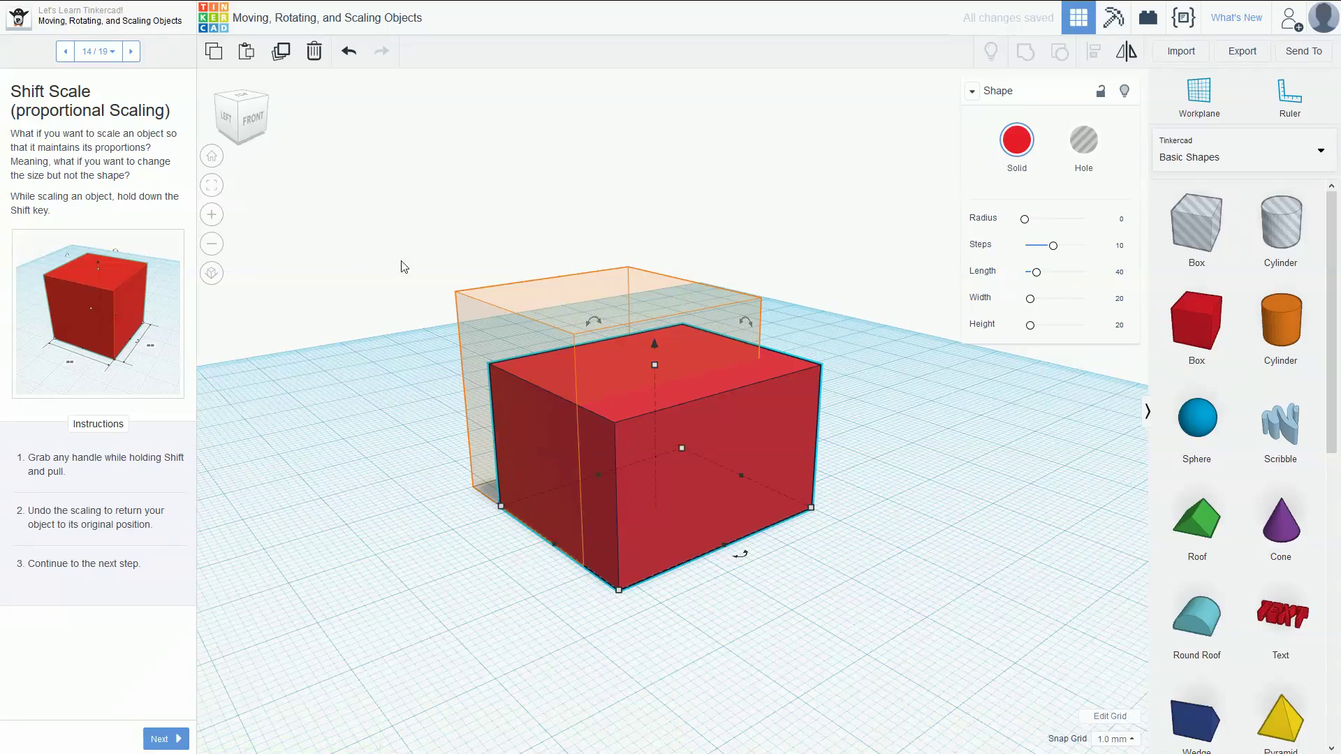
Step: Scale the red box proportionally from a corner and move it to the right
{"action": "right_click_drag", "start_coordinate": [859, 325], "coordinate": [426, 346]}
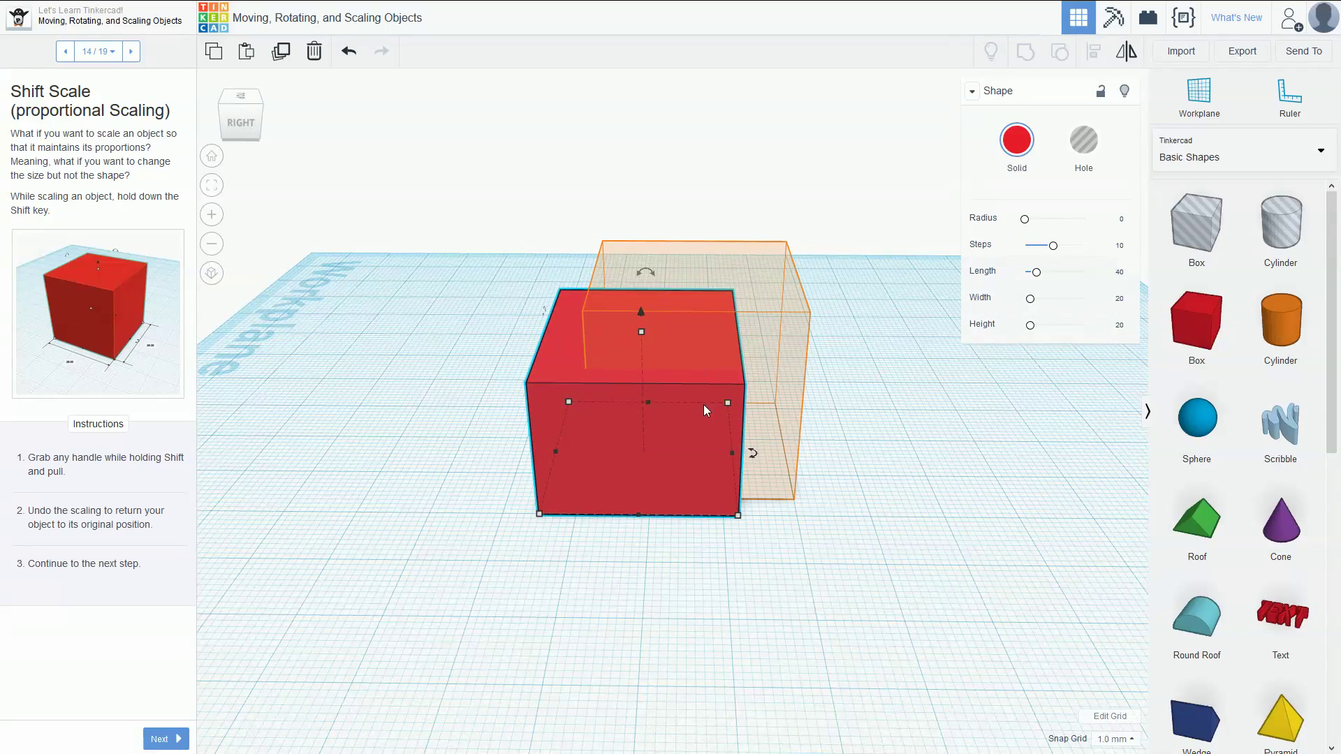
{"action": "right_click_drag", "start_coordinate": [810, 334], "coordinate": [777, 384]}
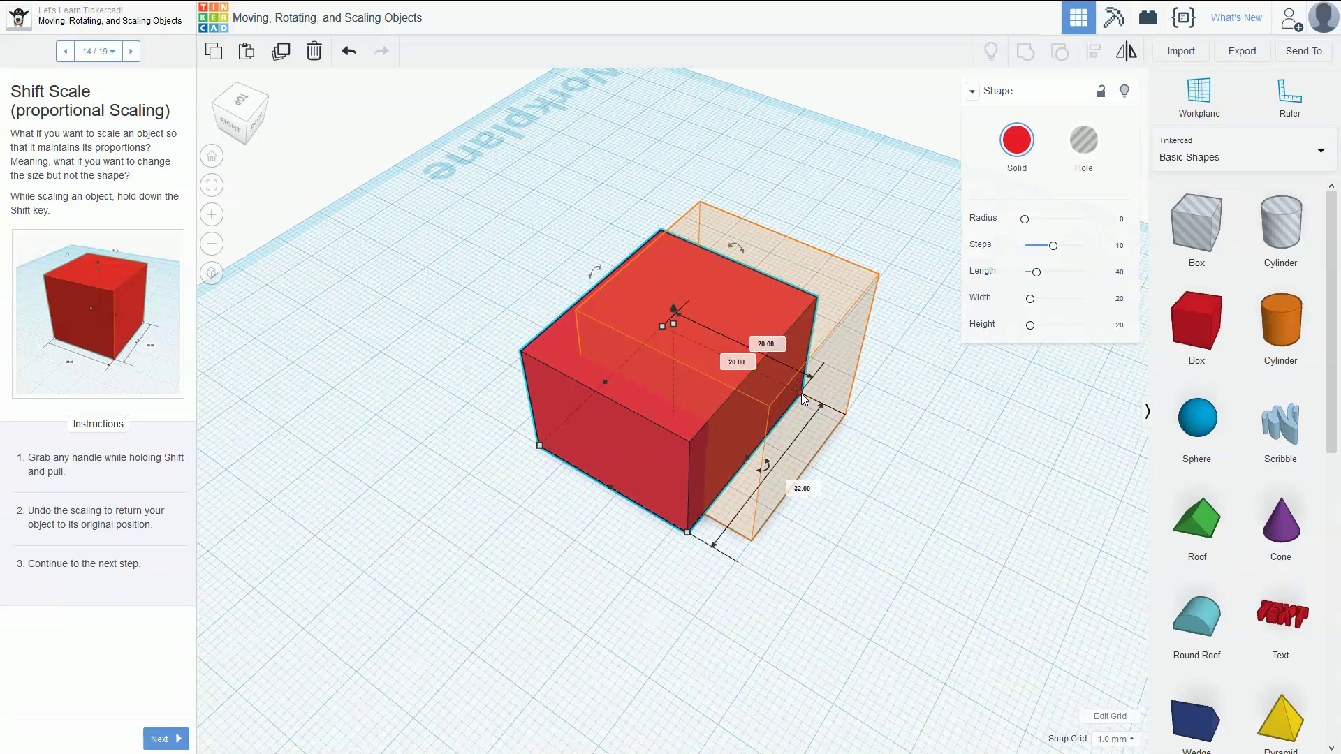
{"action": "mouse_move", "coordinate": [749, 459]}
{"action": "left_mouse_down", "text": "shift"}
{"action": "mouse_move", "coordinate": [802, 489]}
{"action": "mouse_move", "coordinate": [763, 479]}
{"action": "mouse_move", "coordinate": [741, 444]}
{"action": "mouse_move", "coordinate": [636, 419]}
{"action": "mouse_move", "coordinate": [689, 399]}
{"action": "mouse_move", "coordinate": [966, 434]}
{"action": "mouse_move", "coordinate": [789, 470]}
{"action": "mouse_move", "coordinate": [892, 458]}
{"action": "mouse_move", "coordinate": [624, 454]}
{"action": "mouse_move", "coordinate": [839, 447]}
{"action": "mouse_move", "coordinate": [778, 462]}
{"action": "mouse_move", "coordinate": [826, 465]}
{"action": "mouse_move", "coordinate": [740, 472]}
{"action": "left_mouse_up", "text": "shift"}
{"action": "left_click_drag", "start_coordinate": [668, 443], "coordinate": [740, 443]}
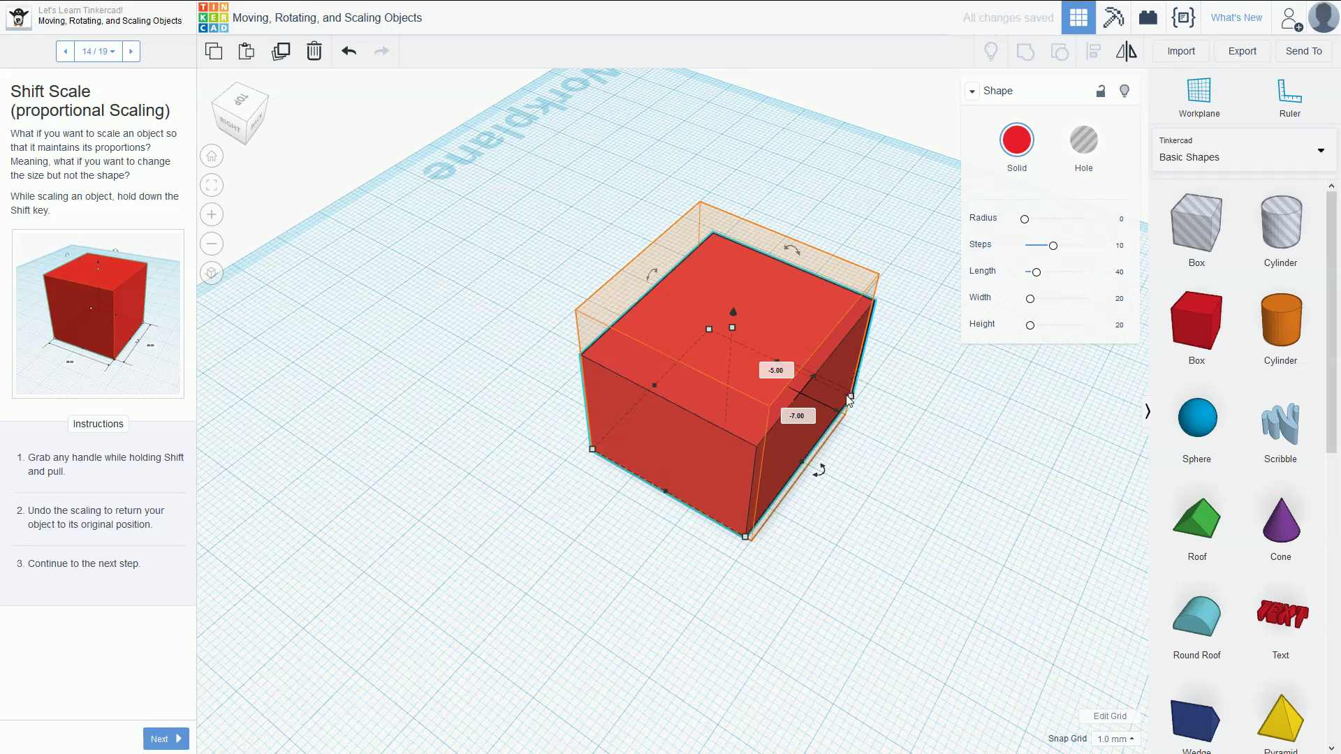
Step: Resize the footprint, make it taller, undo a proportional shrink, reshrink, and advance to step 15
{"action": "left_click_drag", "start_coordinate": [850, 399], "coordinate": [845, 416]}
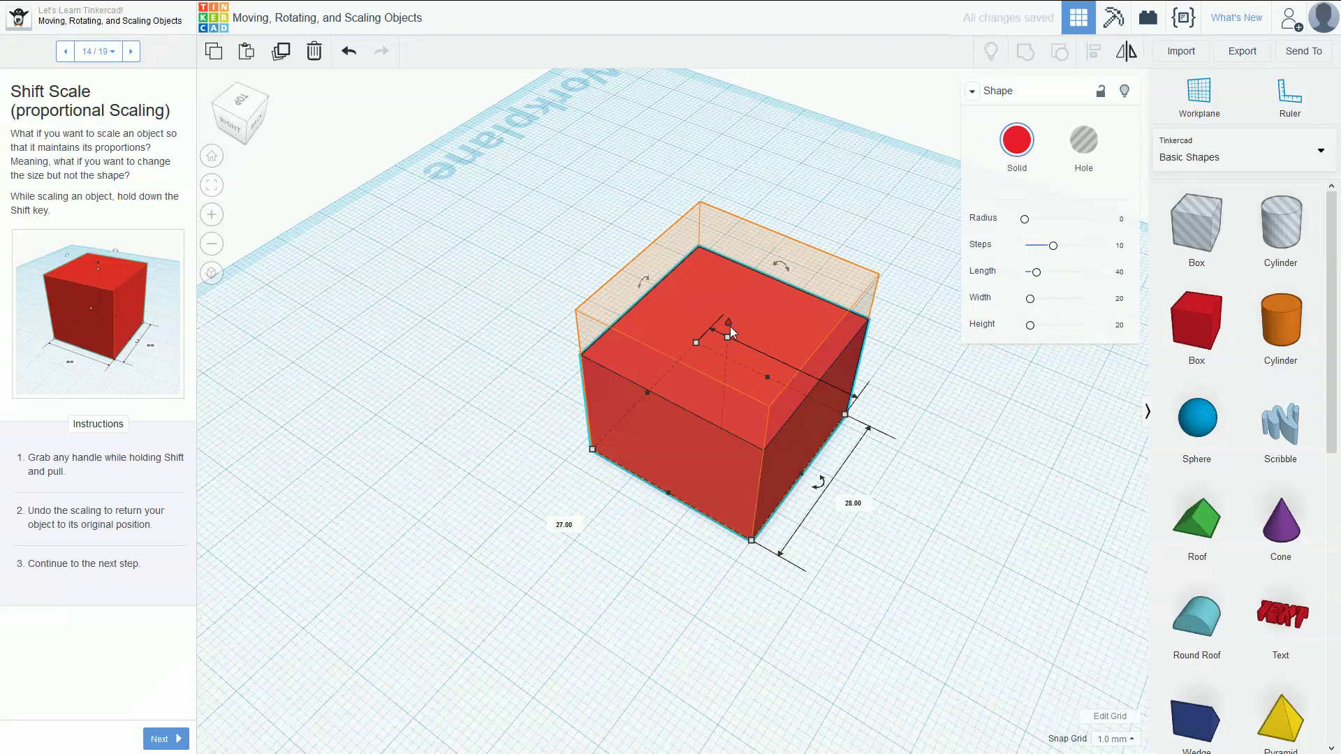
{"action": "left_click_drag", "start_coordinate": [727, 338], "coordinate": [748, 289]}
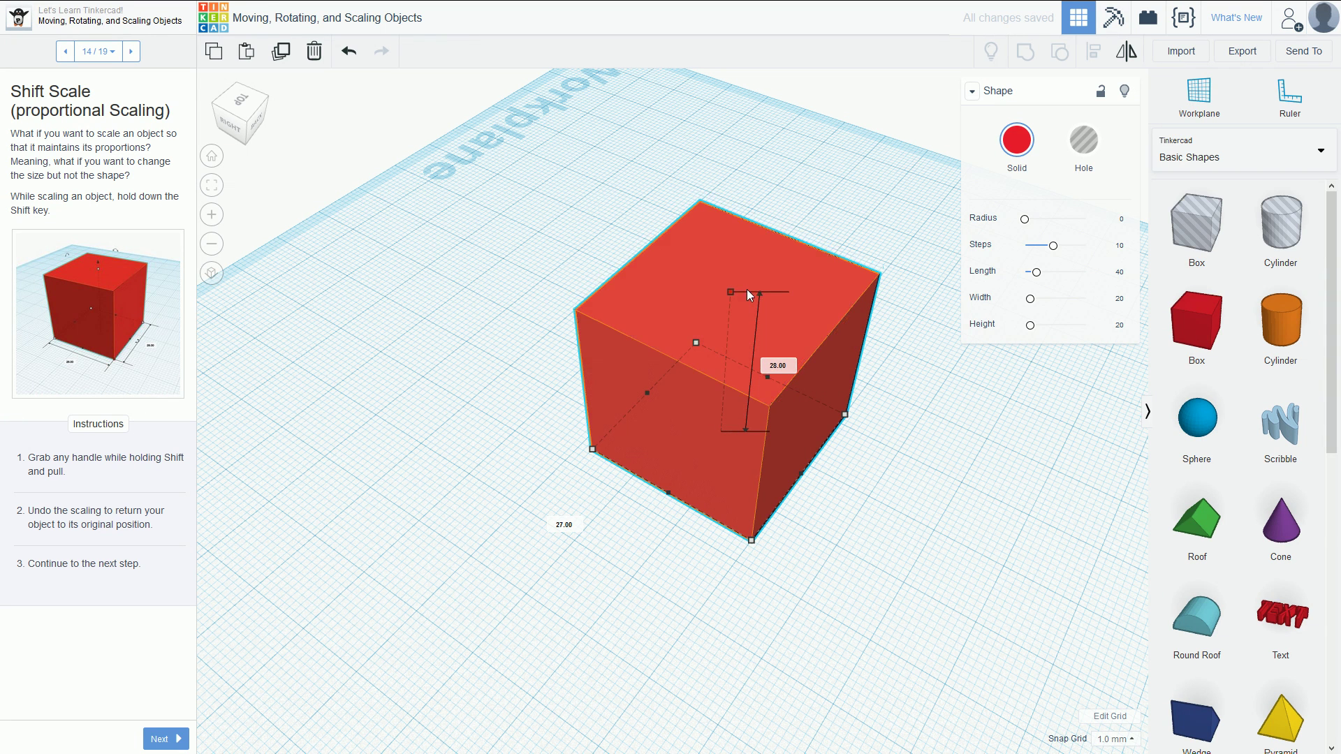
{"action": "left_click_drag", "start_coordinate": [848, 418], "coordinate": [760, 417], "text": "shift"}
{"action": "key", "text": "ctrl+z"}
{"action": "key", "text": "ctrl+z"}
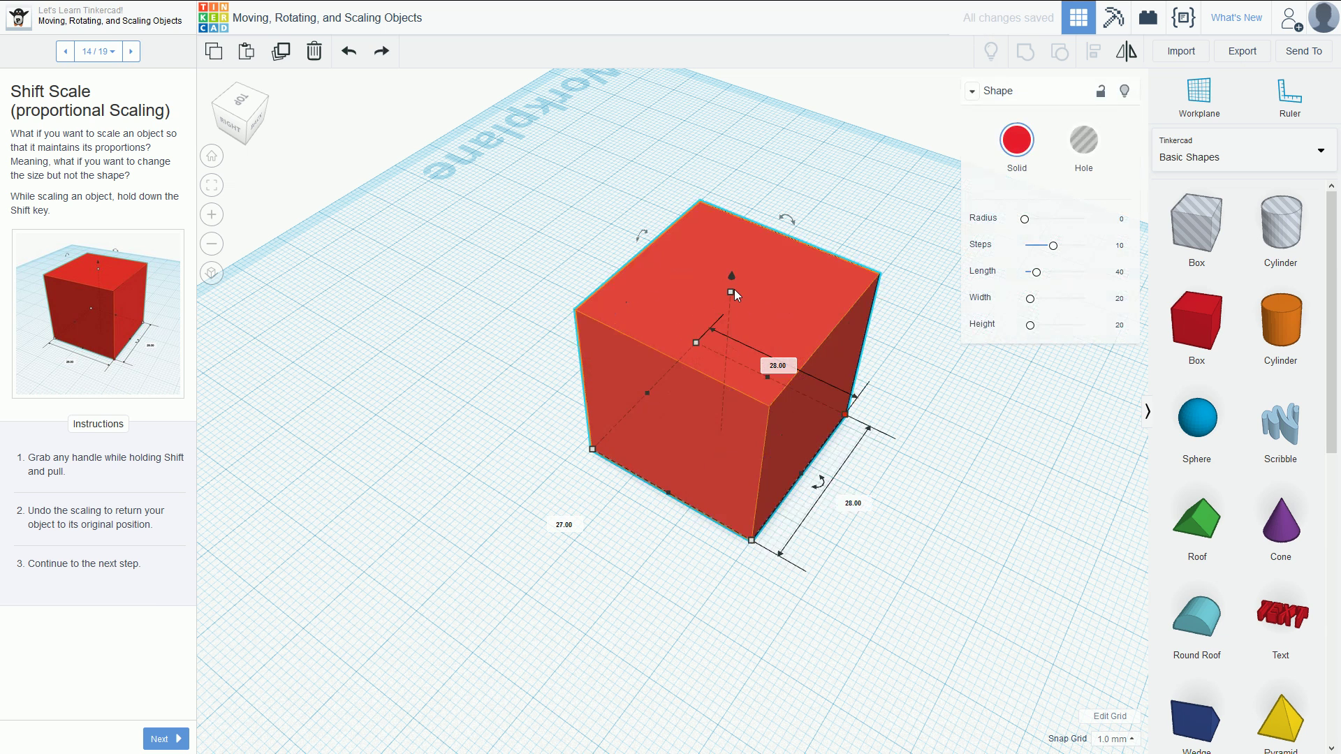
{"action": "left_click_drag", "start_coordinate": [731, 292], "coordinate": [754, 303], "text": "shift"}
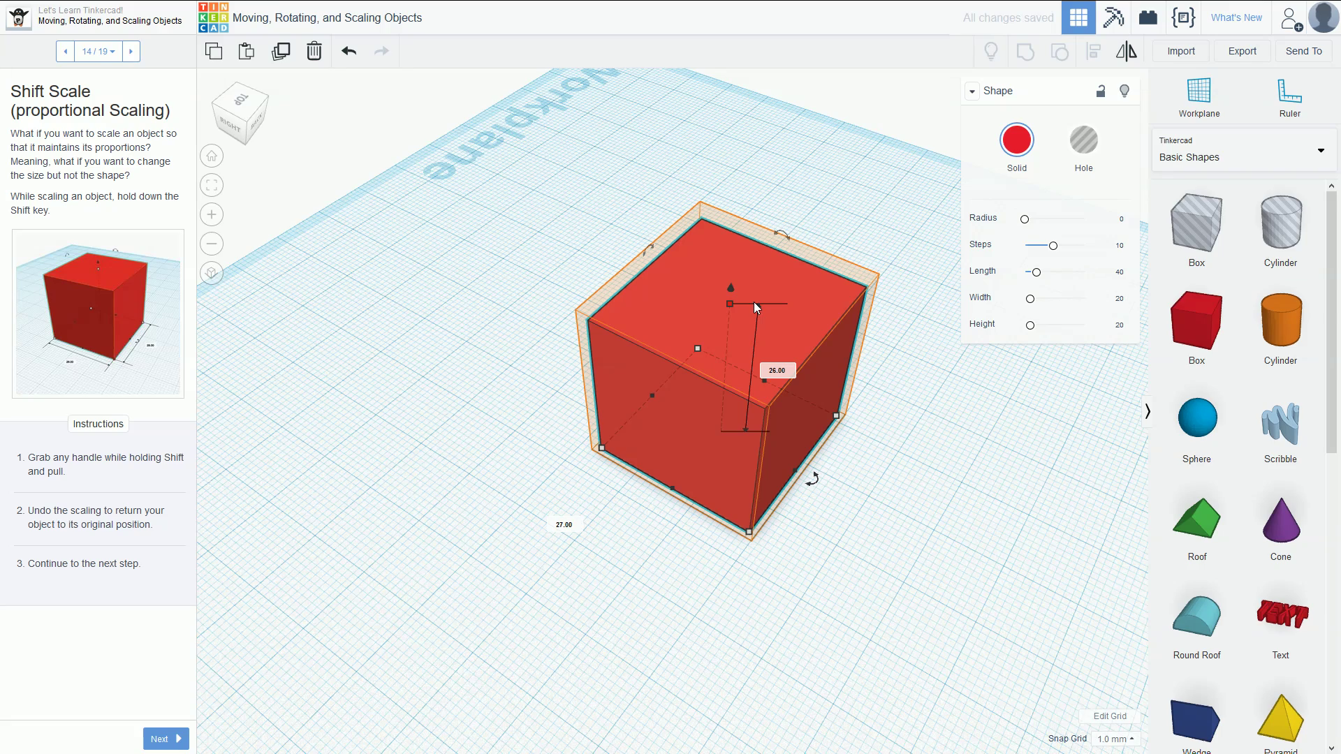
{"action": "left_click", "coordinate": [131, 51]}
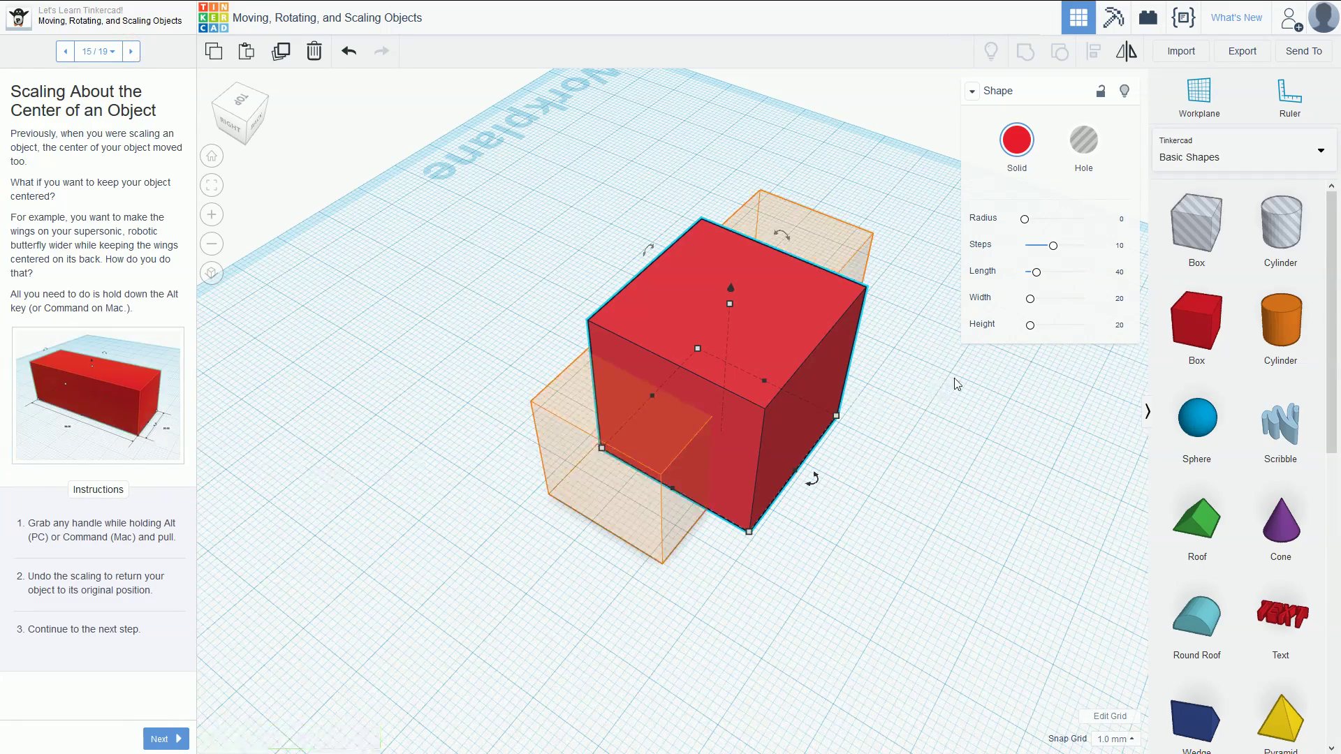
Step: Move the red cube left, stretch it to 56 long, and lower its height to 20
{"action": "right_click_drag", "start_coordinate": [955, 379], "coordinate": [797, 405]}
{"action": "left_click_drag", "start_coordinate": [815, 427], "coordinate": [737, 440]}
{"action": "left_click_drag", "start_coordinate": [794, 516], "coordinate": [934, 450], "text": "alt"}
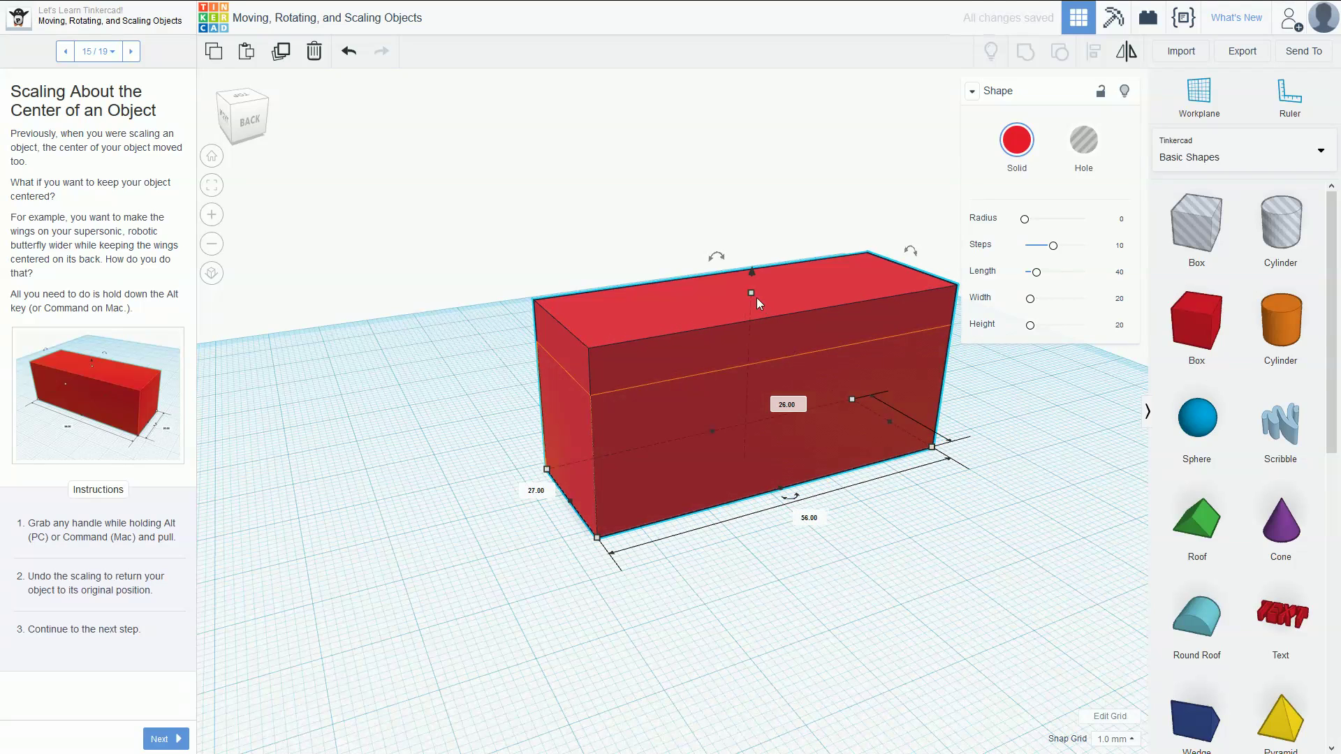
{"action": "left_click_drag", "start_coordinate": [752, 294], "coordinate": [765, 336]}
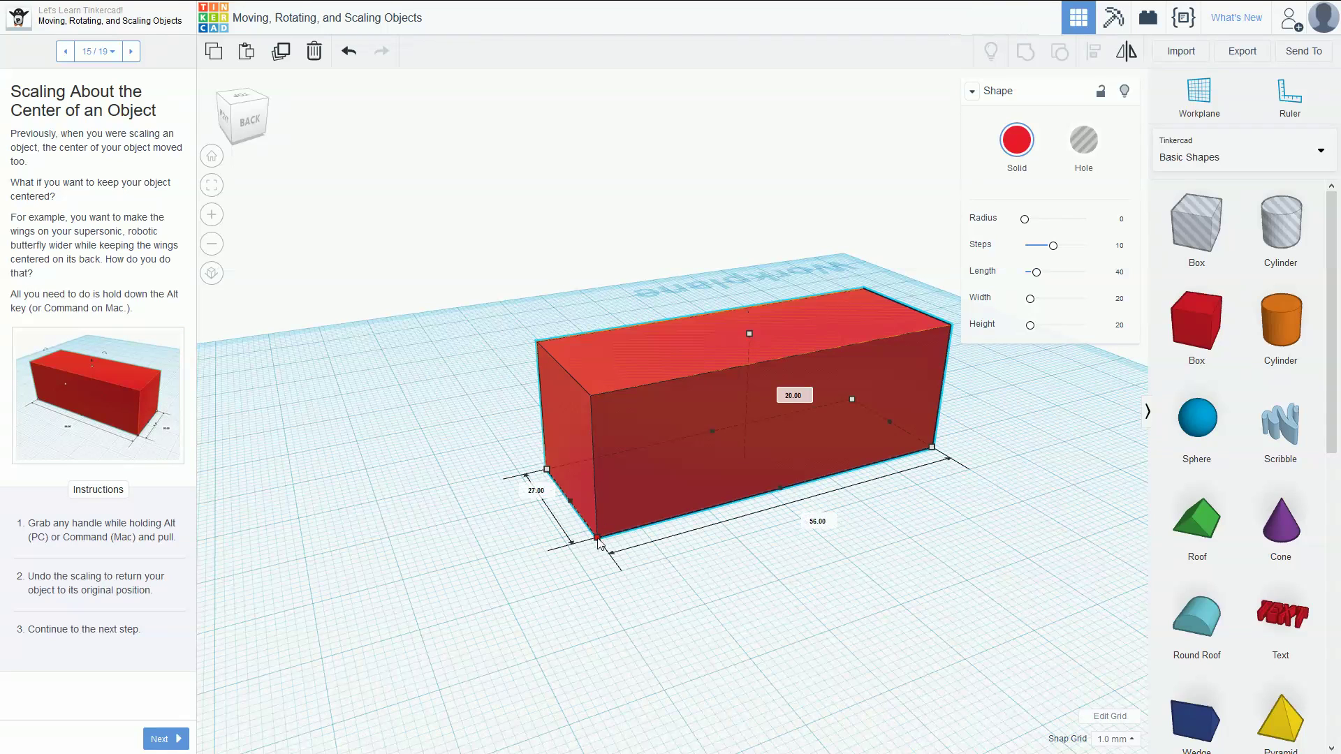
Step: Shrink the box's length and then its overall size about its centre, undoing the uniform scaling
{"action": "mouse_move", "coordinate": [598, 542]}
{"action": "left_mouse_down", "text": "alt"}
{"action": "mouse_move", "coordinate": [842, 425]}
{"action": "mouse_move", "coordinate": [656, 482]}
{"action": "mouse_move", "coordinate": [600, 542]}
{"action": "left_mouse_up", "text": "alt"}
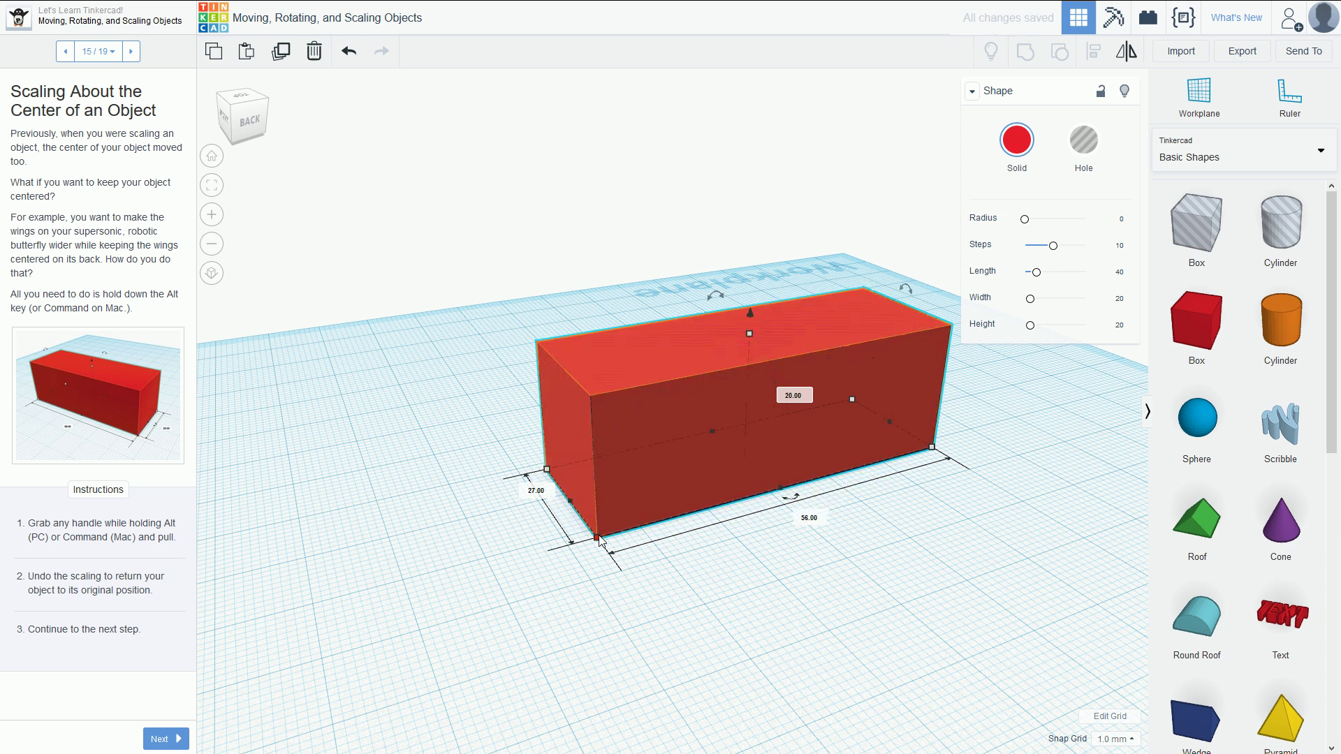
{"action": "mouse_move", "coordinate": [599, 540]}
{"action": "left_mouse_down", "text": "alt"}
{"action": "mouse_move", "coordinate": [715, 484]}
{"action": "mouse_move", "coordinate": [594, 552]}
{"action": "mouse_move", "coordinate": [689, 509]}
{"action": "mouse_move", "coordinate": [618, 533]}
{"action": "left_mouse_up", "text": "alt"}
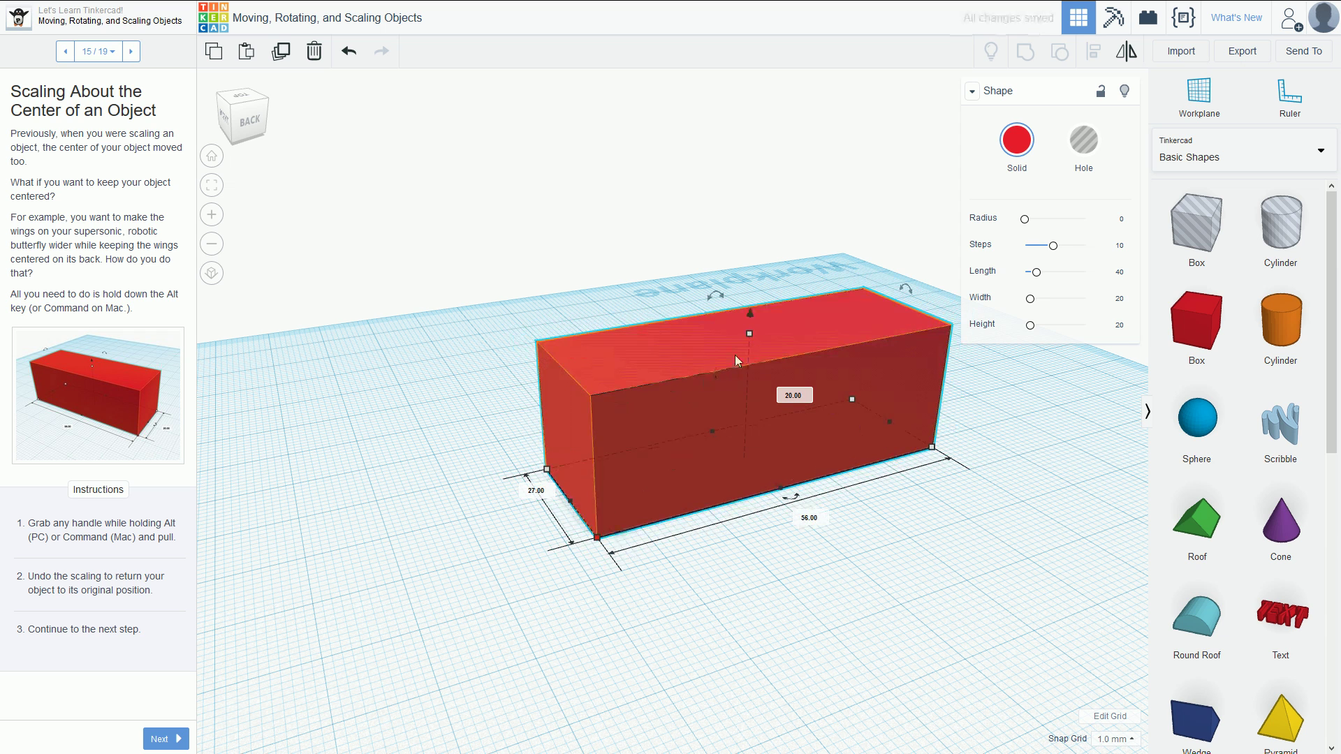
{"action": "left_click_drag", "start_coordinate": [750, 335], "coordinate": [752, 371], "text": "alt+shift"}
{"action": "right_click_drag", "start_coordinate": [799, 526], "coordinate": [742, 399]}
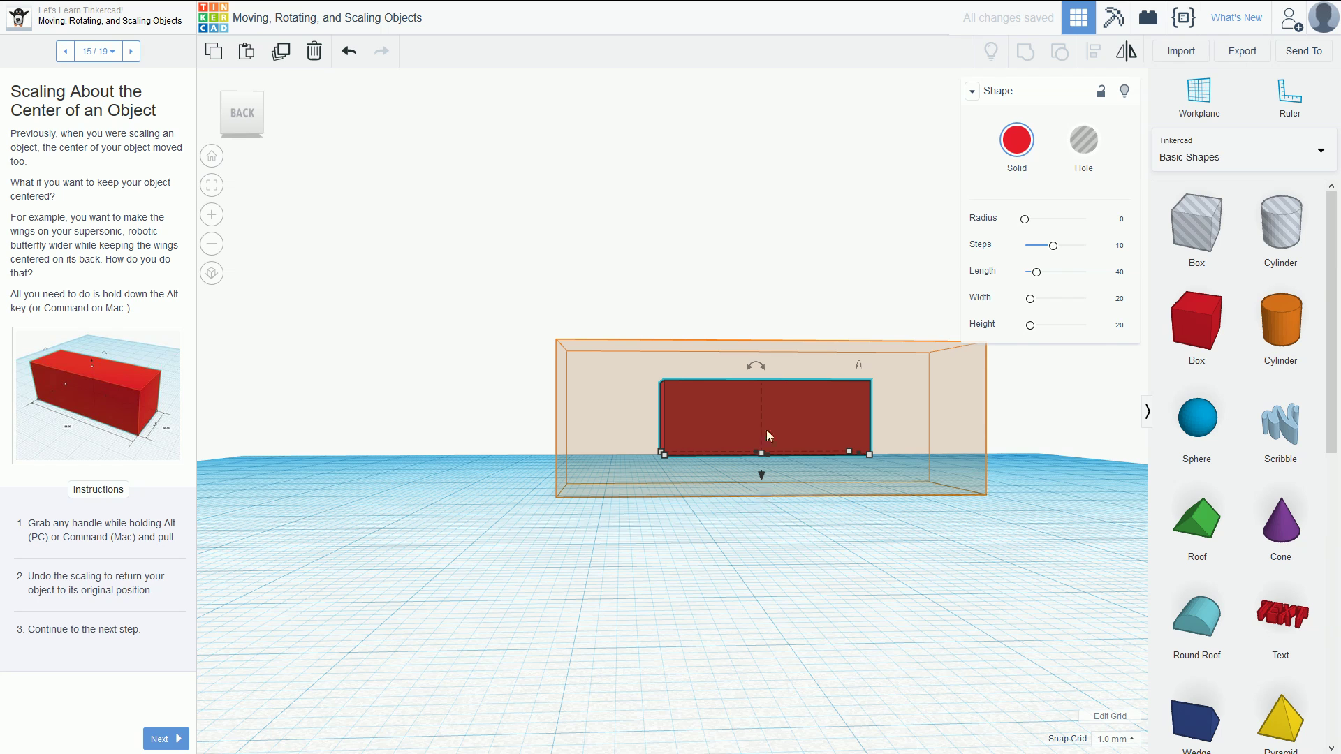
{"action": "key", "text": "ctrl+z"}
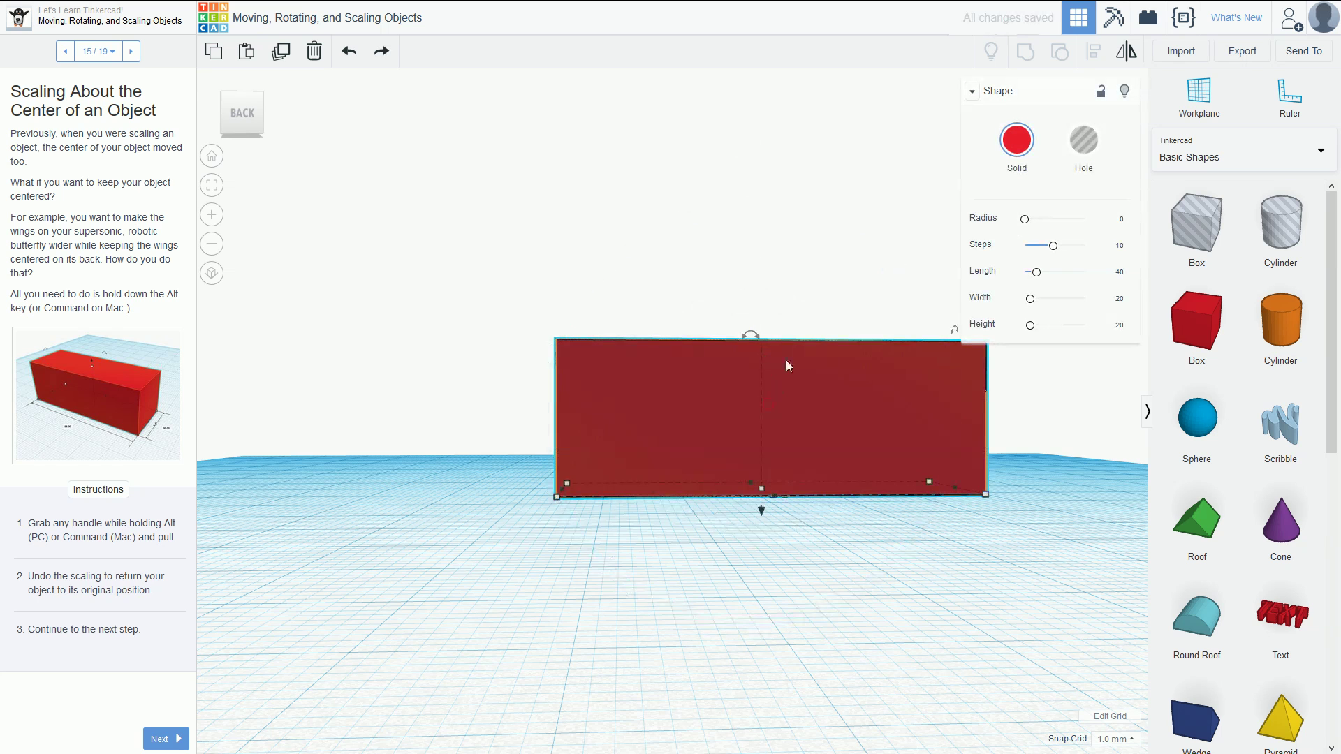
Step: Try shrinking the box's height about its centre, then undo it
{"action": "right_click_drag", "start_coordinate": [789, 315], "coordinate": [769, 341]}
{"action": "left_click_drag", "start_coordinate": [761, 350], "coordinate": [768, 451], "text": "alt"}
{"action": "mouse_move", "coordinate": [796, 492]}
{"action": "right_mouse_down"}
{"action": "mouse_move", "coordinate": [794, 445]}
{"action": "mouse_move", "coordinate": [780, 487]}
{"action": "right_mouse_up"}
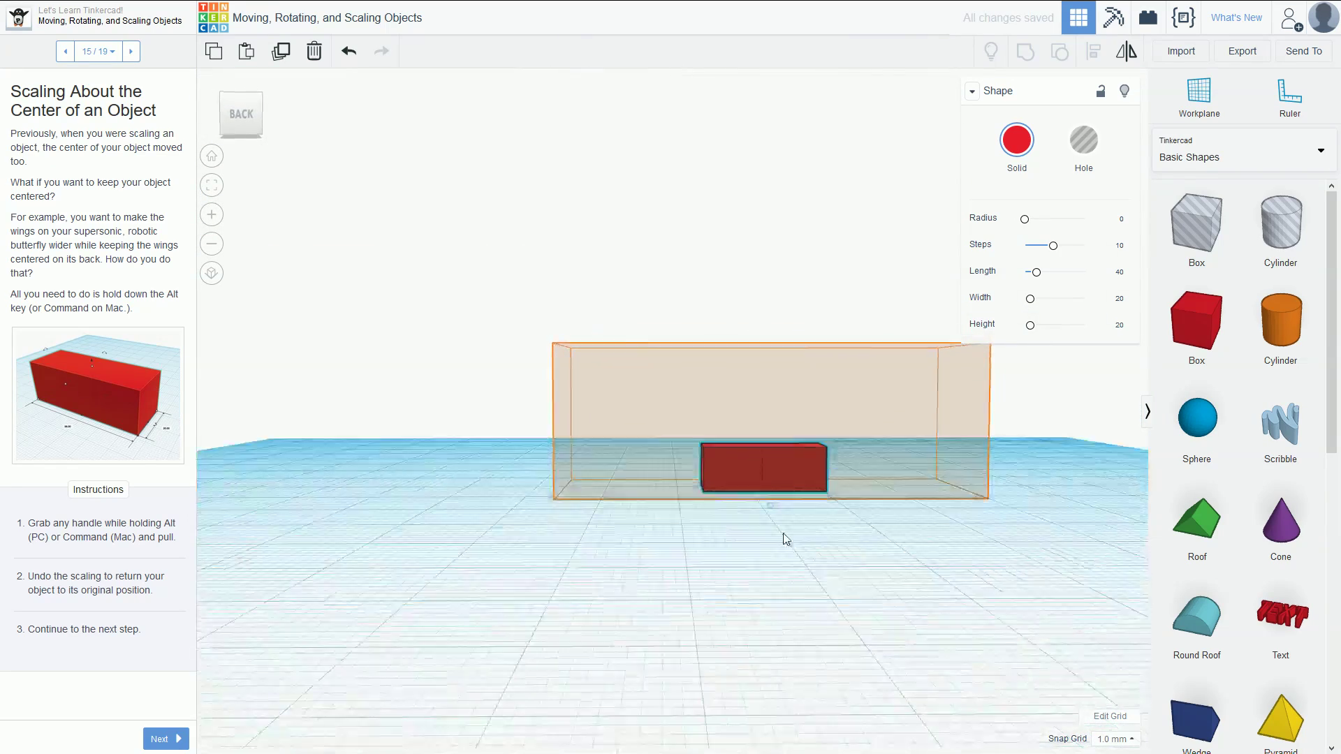
{"action": "right_click_drag", "start_coordinate": [784, 538], "coordinate": [787, 413]}
{"action": "key", "text": "ctrl+z"}
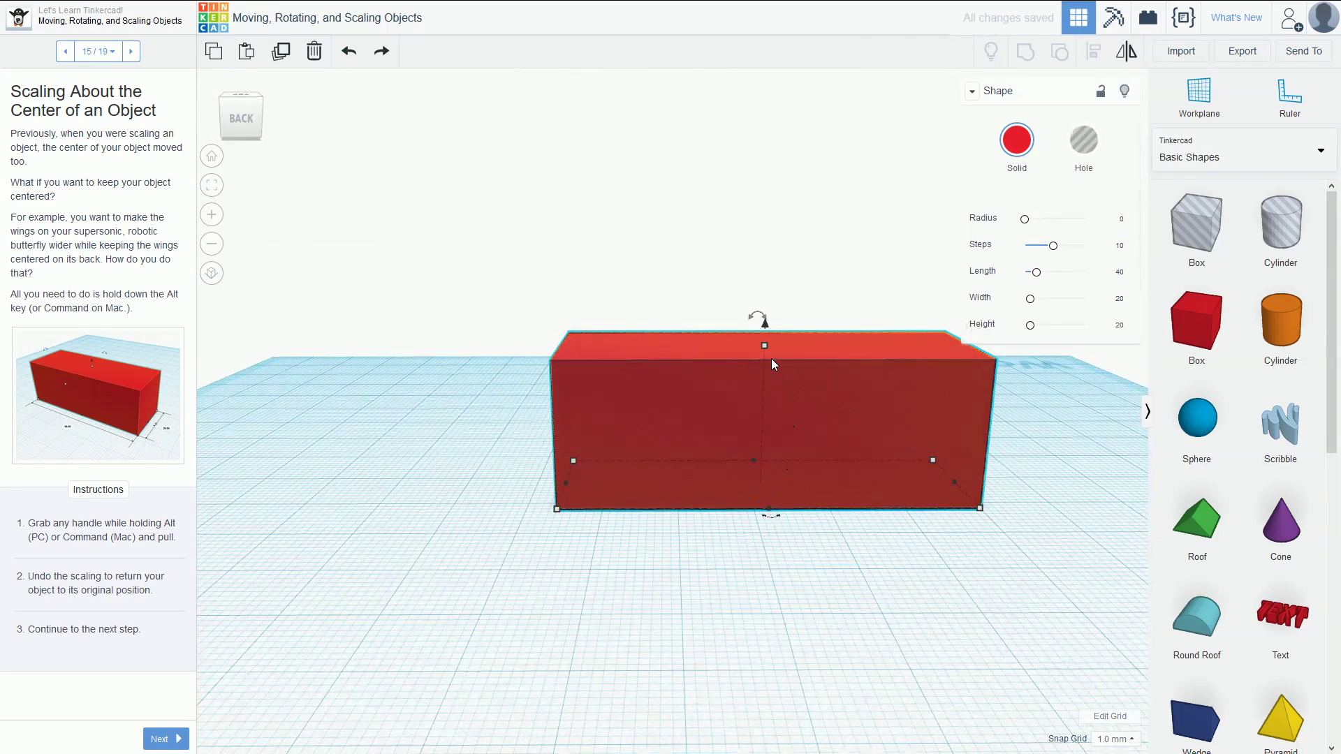
Step: Shrink the height about the centre to 6, undo, scale from a corner, and advance to step 16
{"action": "mouse_move", "coordinate": [765, 349]}
{"action": "left_click_drag", "start_coordinate": [765, 350], "coordinate": [763, 403], "text": "alt"}
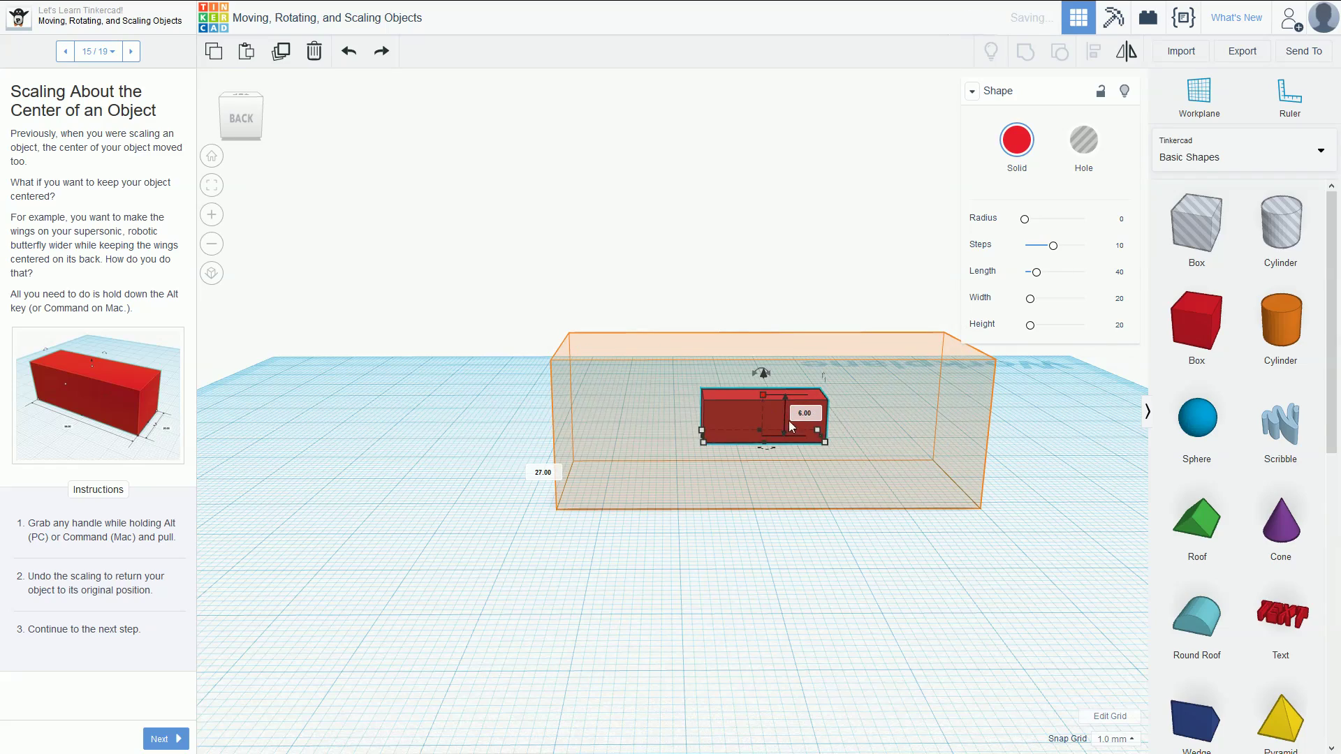
{"action": "right_click_drag", "start_coordinate": [789, 420], "coordinate": [718, 473]}
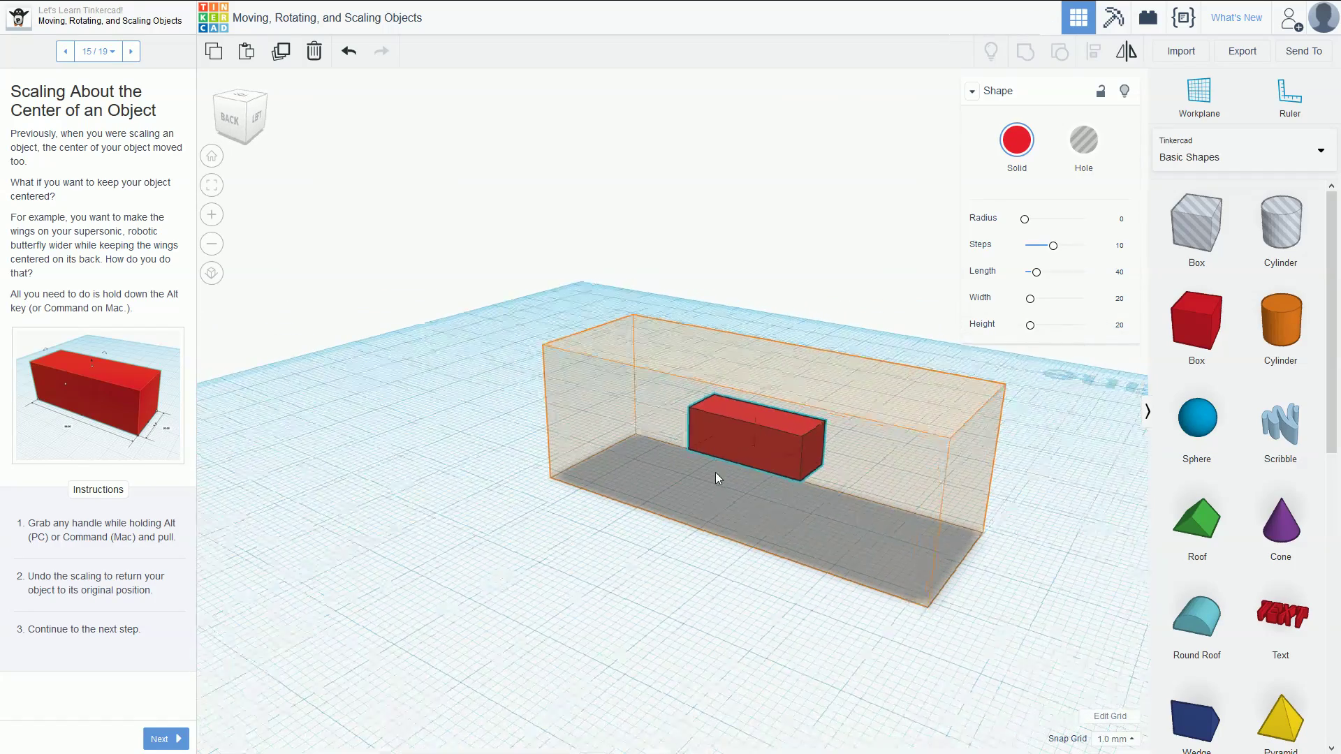
{"action": "key", "text": "ctrl+z"}
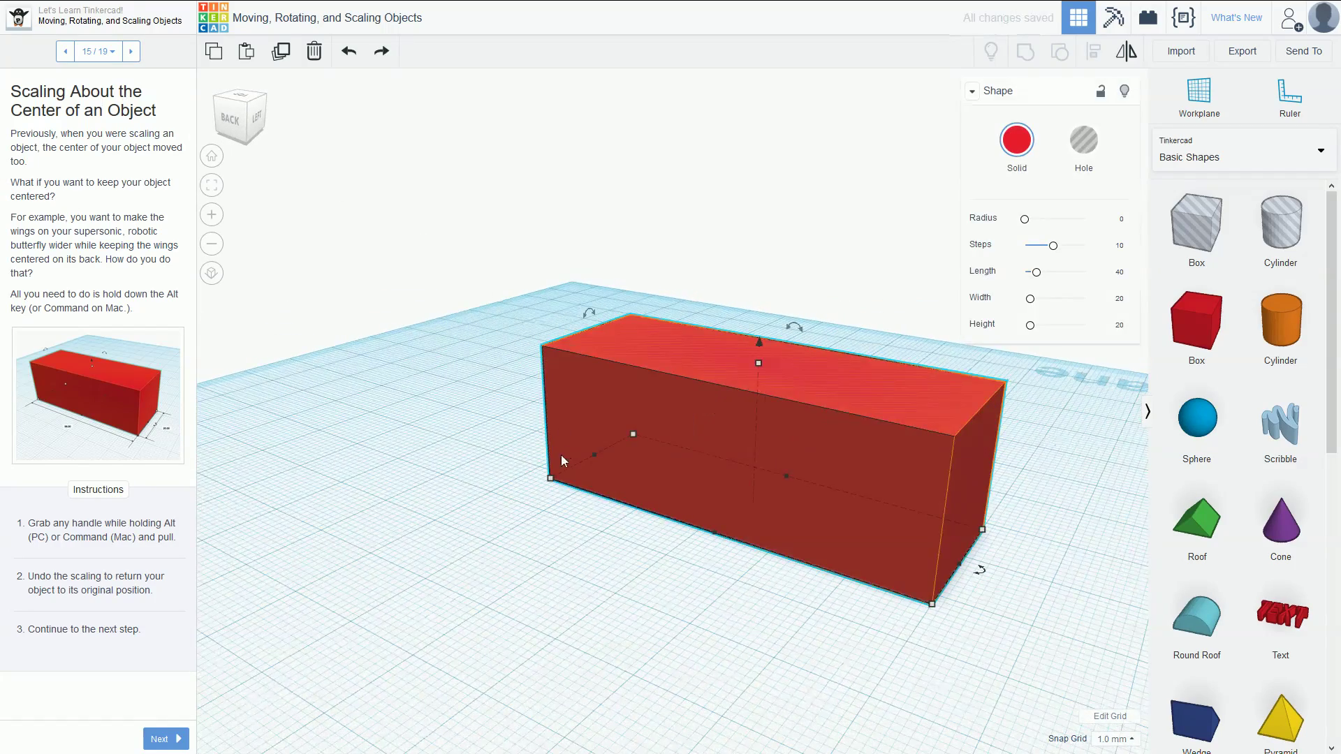
{"action": "left_click_drag", "start_coordinate": [550, 479], "coordinate": [698, 476], "text": "alt"}
{"action": "right_click_drag", "start_coordinate": [732, 534], "coordinate": [763, 477]}
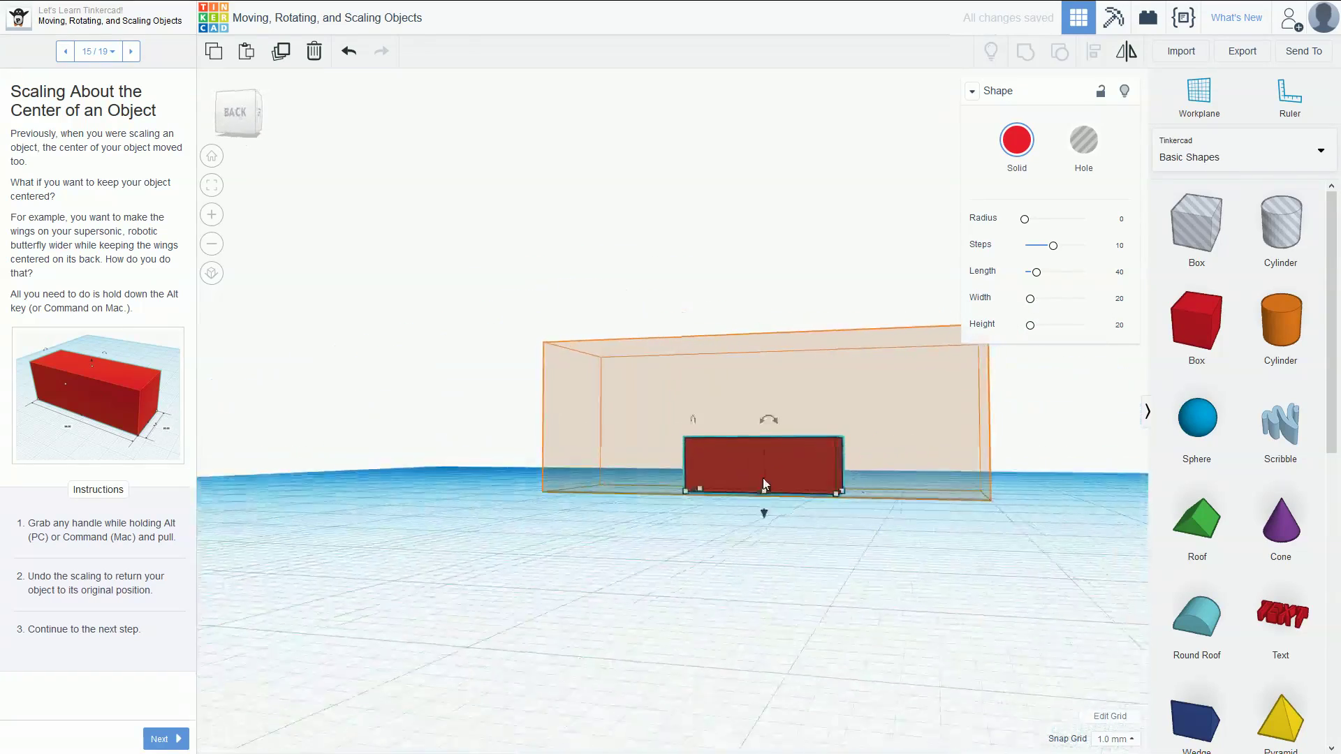
{"action": "left_click", "coordinate": [130, 58]}
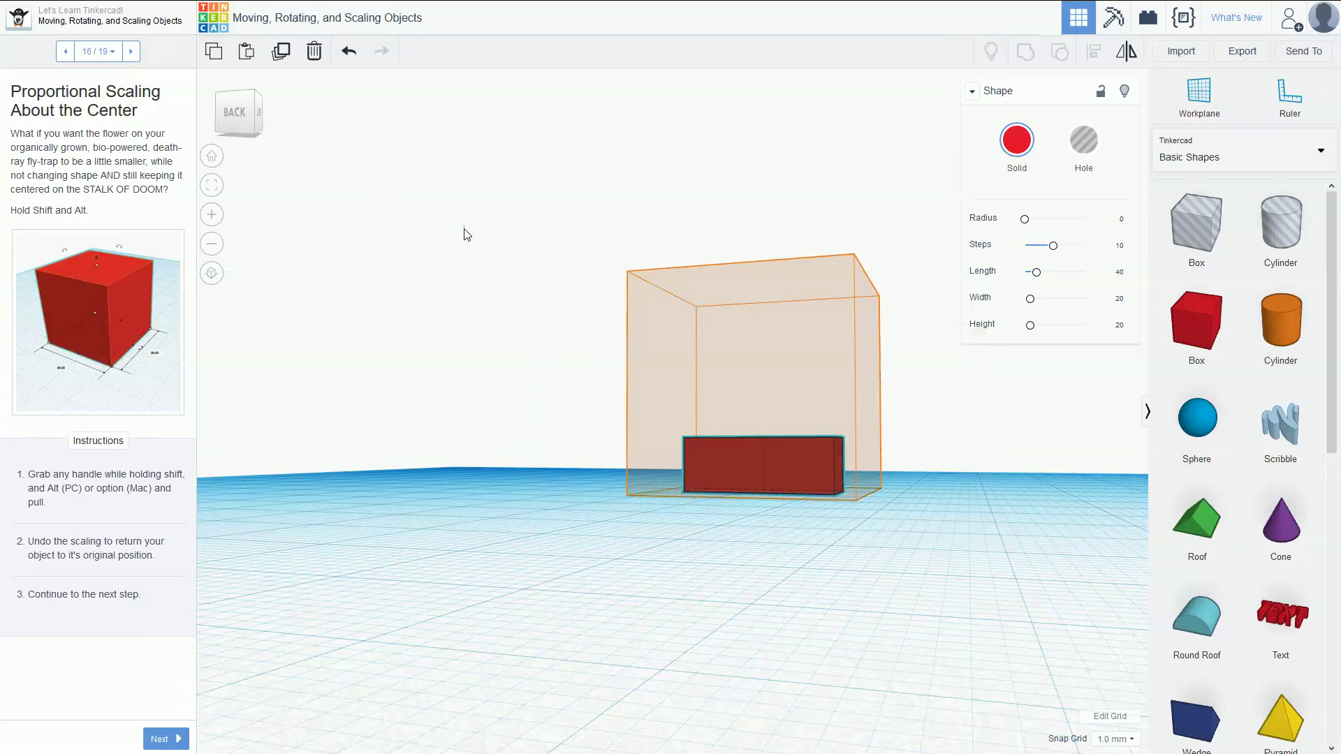
Step: Scale the box about its centre, then resize it to about 27 by 27.6 by 27
{"action": "right_click_drag", "start_coordinate": [467, 234], "coordinate": [555, 359]}
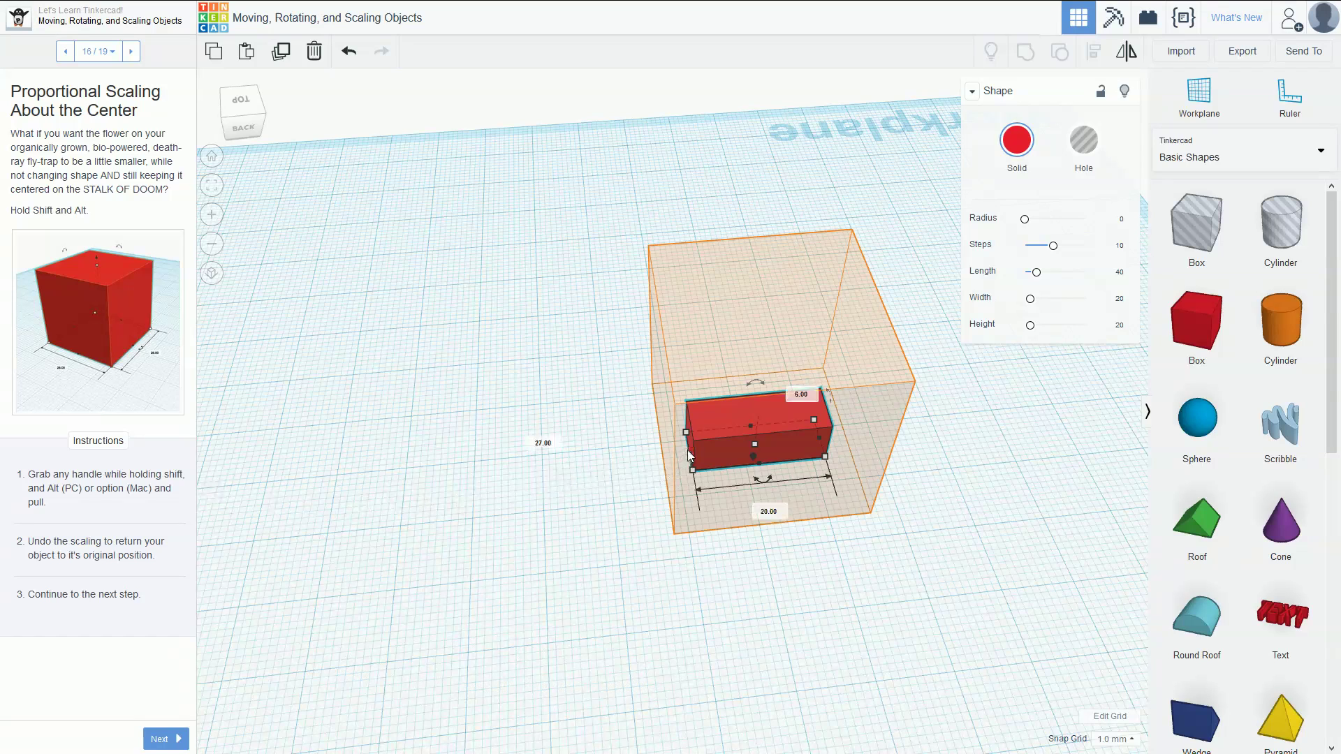
{"action": "left_click_drag", "start_coordinate": [697, 470], "coordinate": [719, 498], "text": "alt+shift"}
{"action": "right_click_drag", "start_coordinate": [978, 408], "coordinate": [758, 601]}
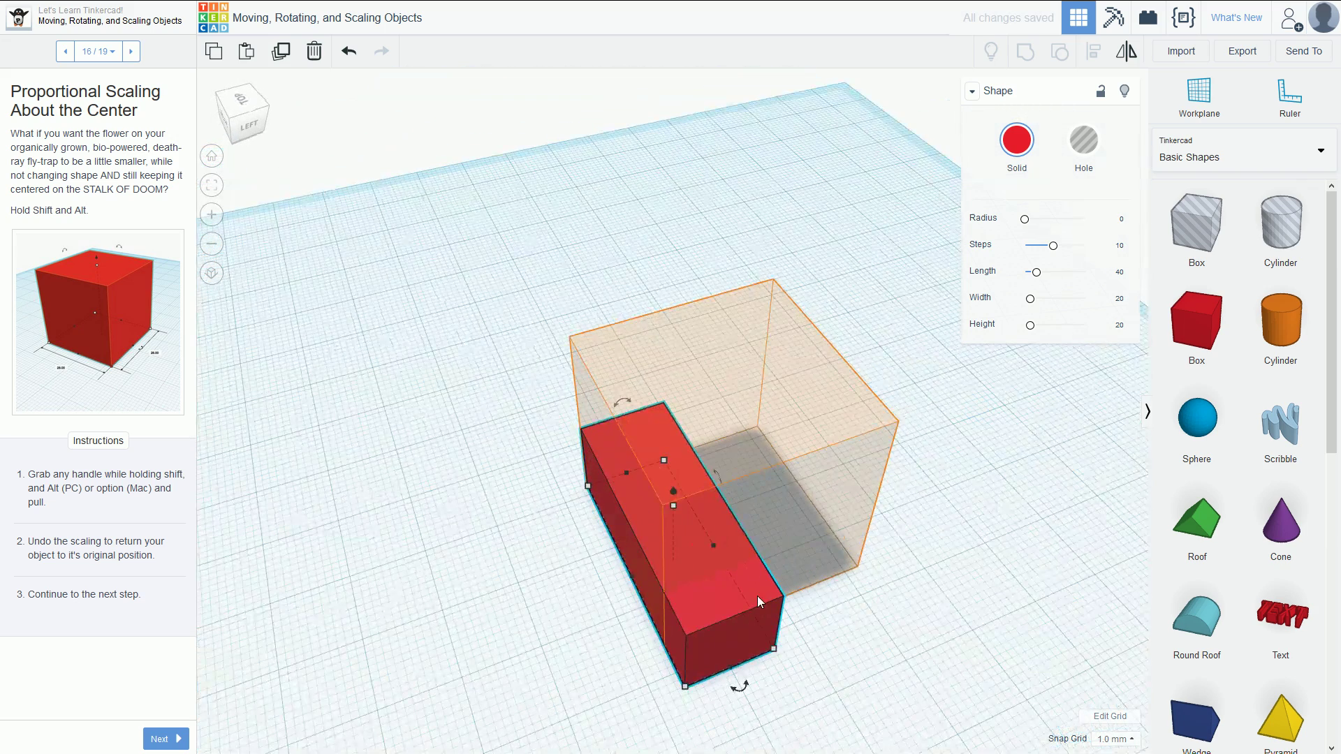
{"action": "left_click_drag", "start_coordinate": [773, 649], "coordinate": [861, 574]}
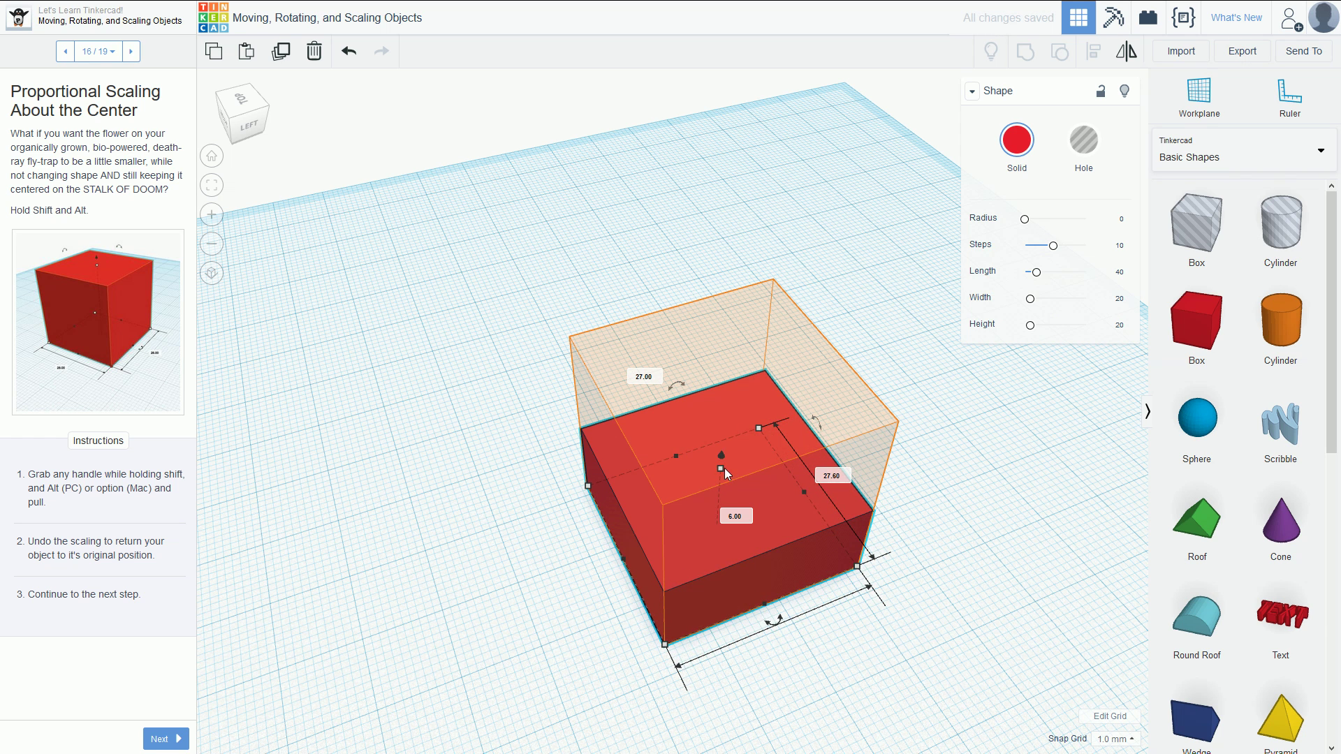
{"action": "left_click_drag", "start_coordinate": [724, 468], "coordinate": [720, 381]}
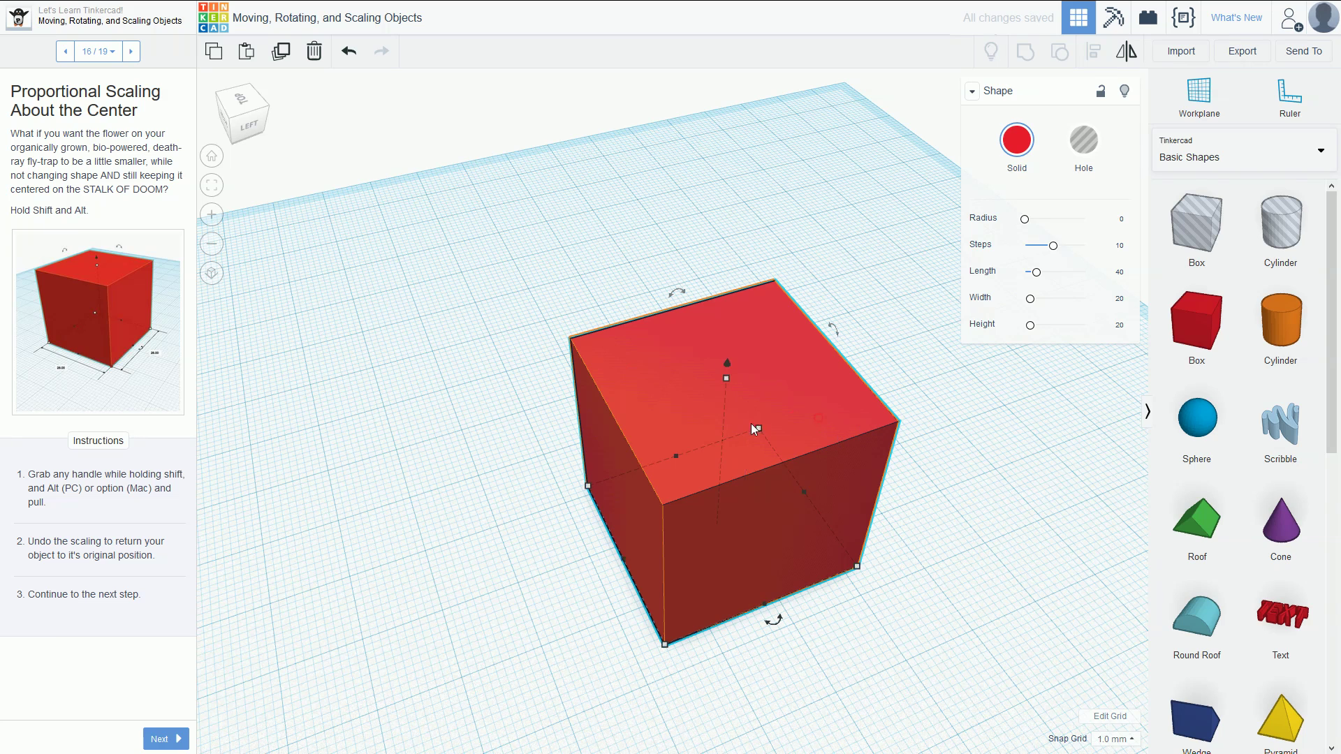
Step: Try a proportional centred shrink, undo it, and advance to the Scale + Rotation = Skew! step
{"action": "mouse_move", "coordinate": [758, 427]}
{"action": "left_mouse_down", "text": "alt+shift"}
{"action": "mouse_move", "coordinate": [748, 508]}
{"action": "mouse_move", "coordinate": [727, 443]}
{"action": "mouse_move", "coordinate": [767, 413]}
{"action": "mouse_move", "coordinate": [760, 437]}
{"action": "left_mouse_up", "text": "alt+shift"}
{"action": "key", "text": "ctrl+z"}
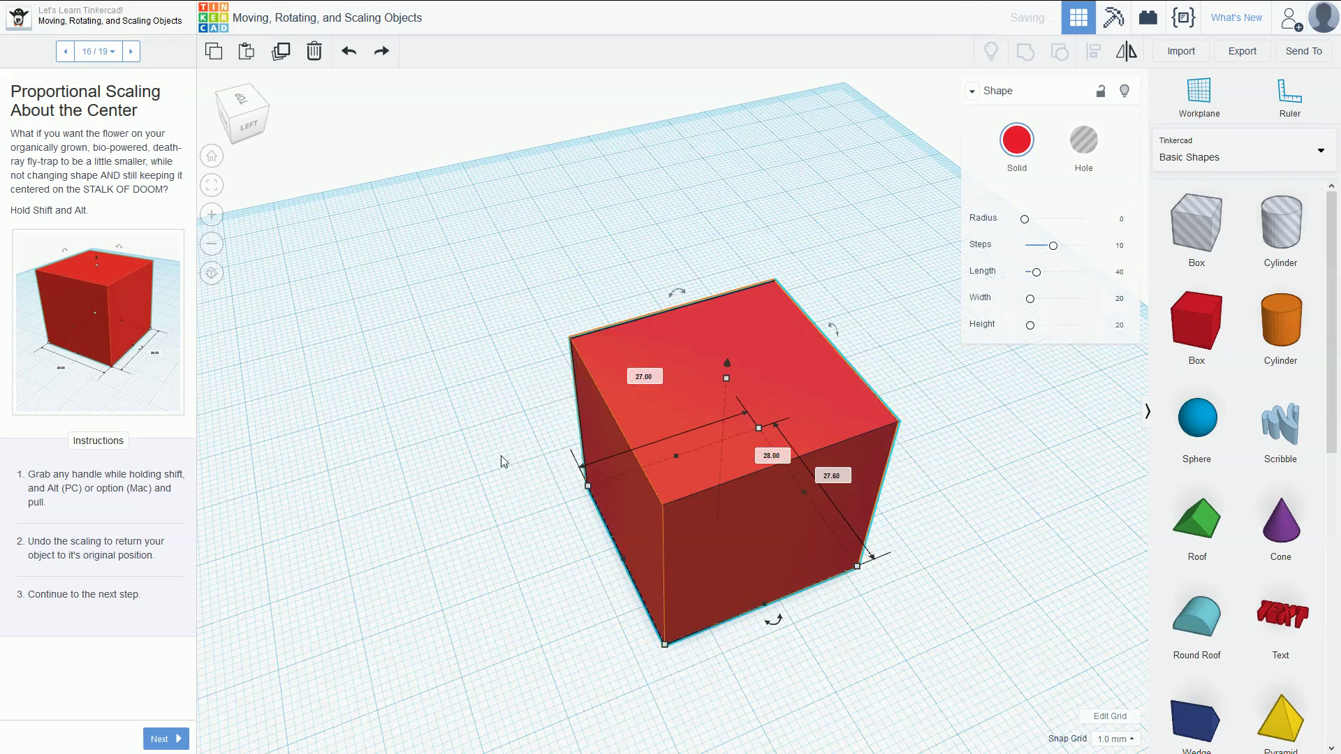
{"action": "left_click", "coordinate": [129, 53]}
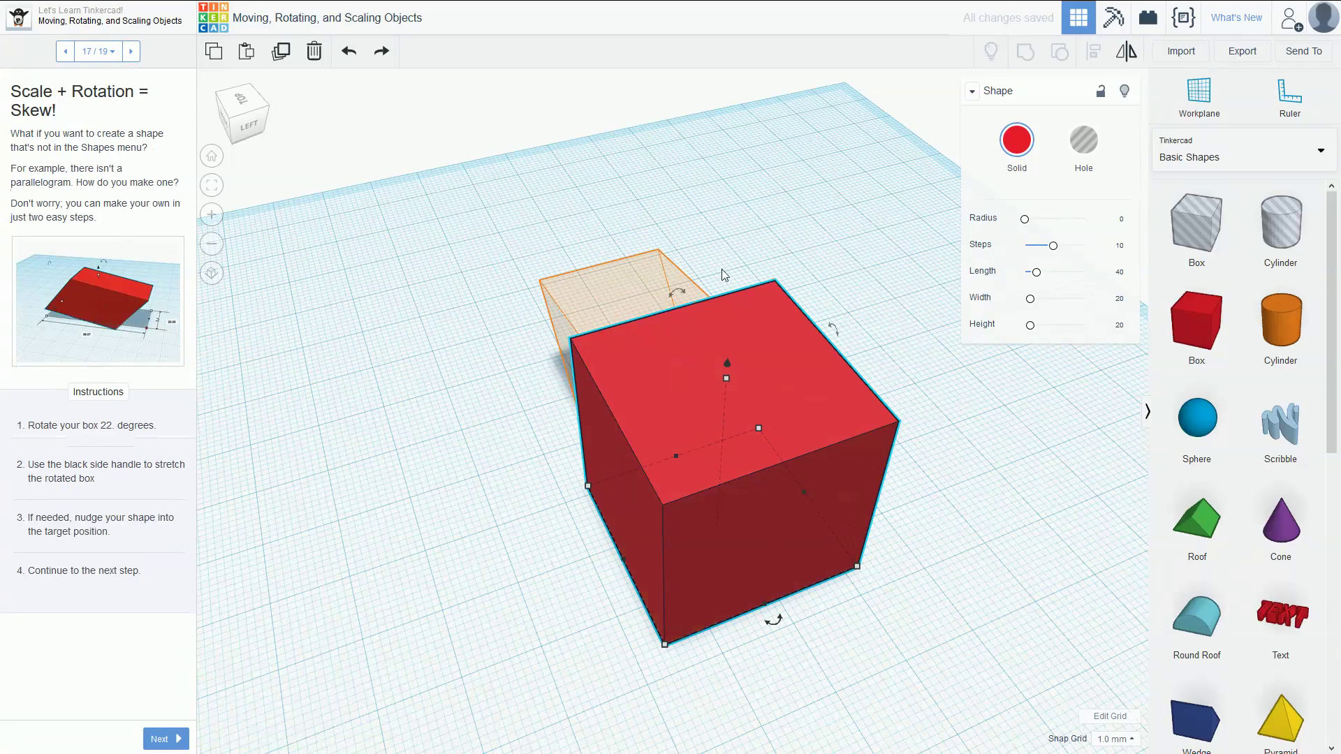
Step: Delete the old box and place a red box inside the orange target outline
{"action": "key", "text": "Delete"}
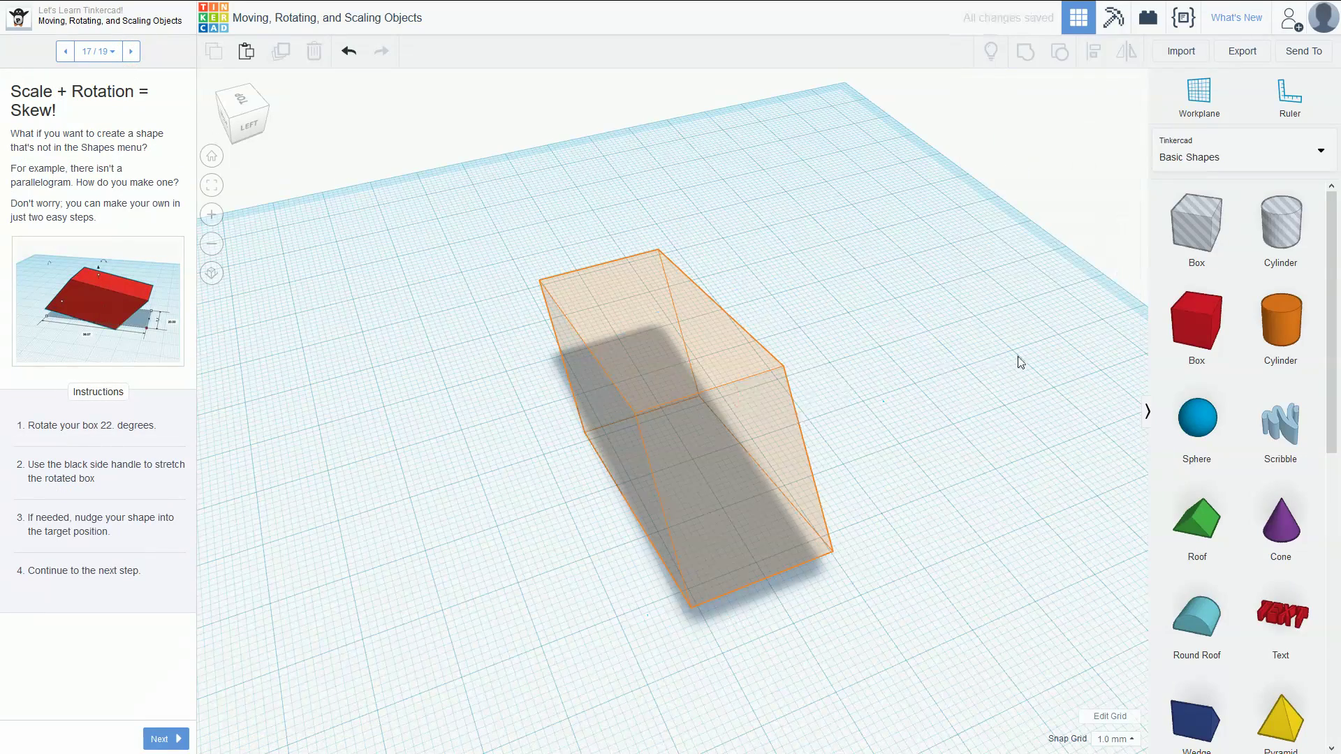
{"action": "right_click_drag", "start_coordinate": [1017, 359], "coordinate": [931, 354]}
{"action": "left_click_drag", "start_coordinate": [1177, 315], "coordinate": [677, 539]}
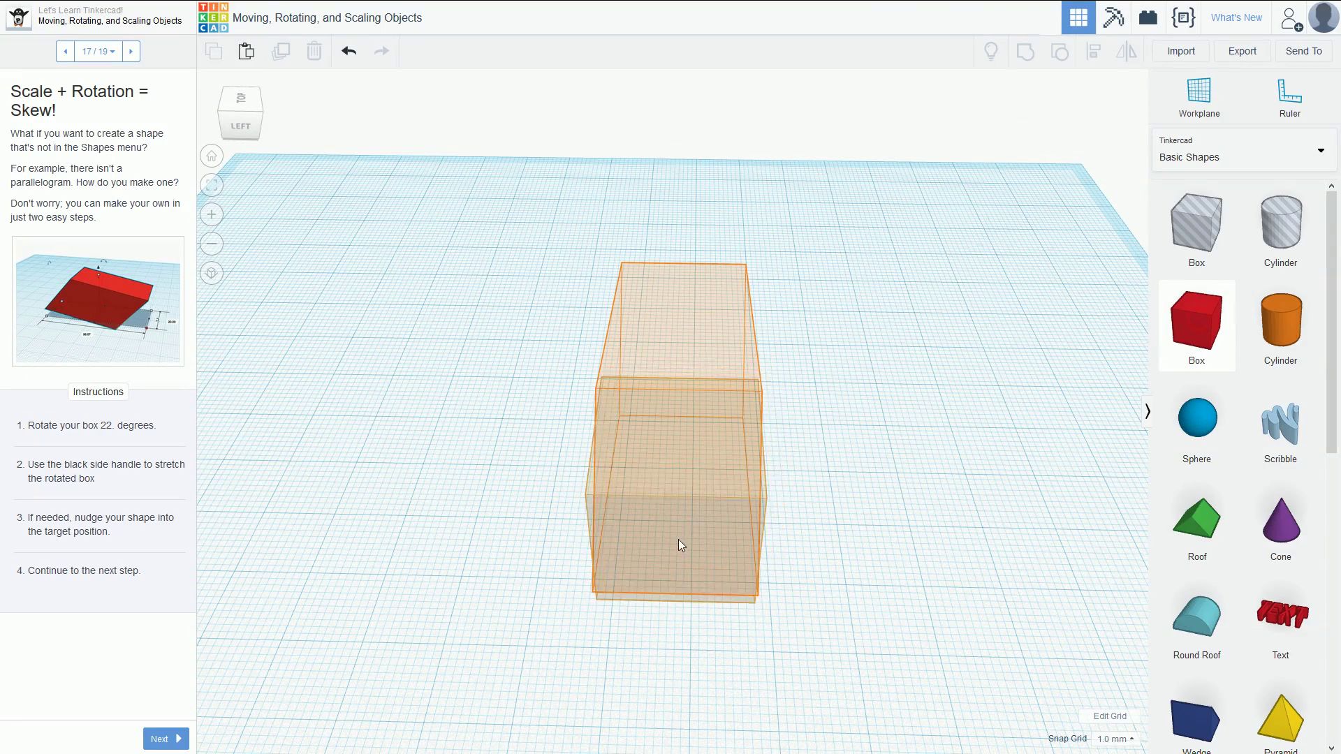
{"action": "right_click_drag", "start_coordinate": [677, 539], "coordinate": [734, 445]}
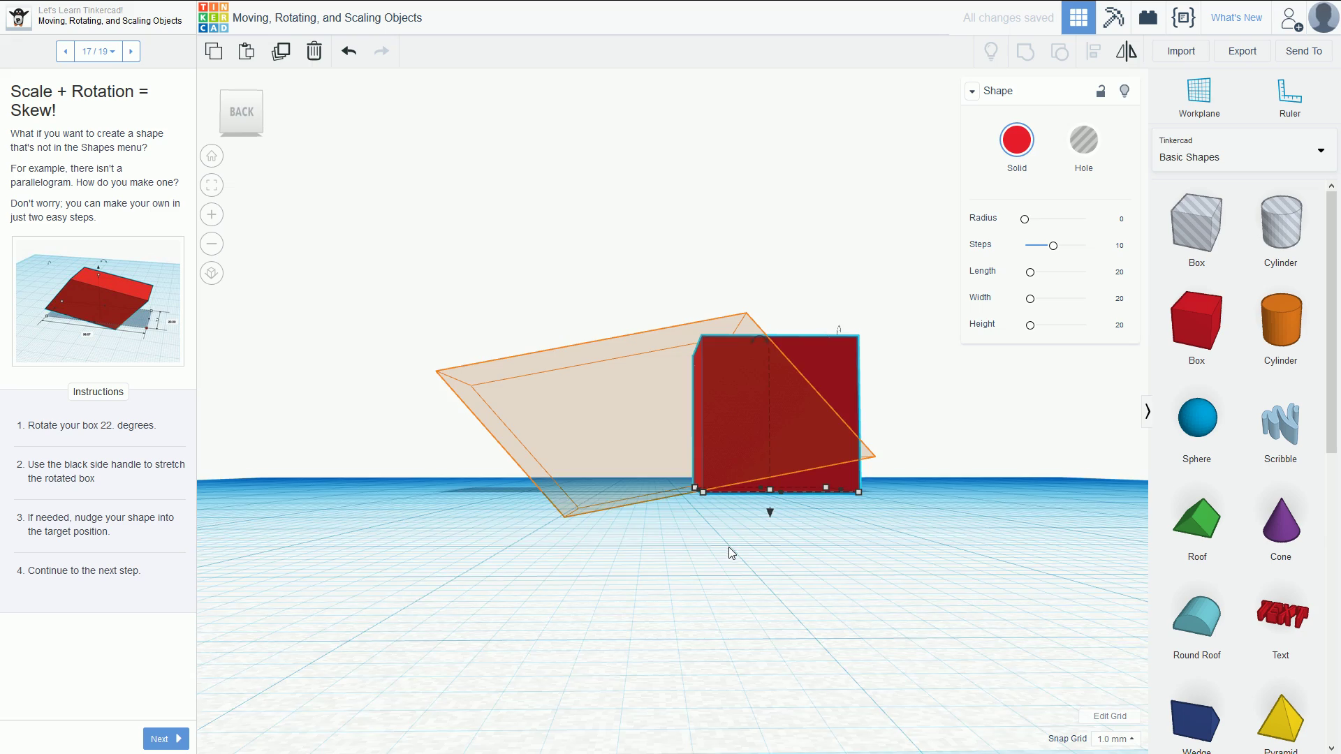
{"action": "right_click_drag", "start_coordinate": [730, 547], "coordinate": [659, 492]}
{"action": "left_click_drag", "start_coordinate": [686, 451], "coordinate": [730, 449]}
{"action": "right_click_drag", "start_coordinate": [939, 473], "coordinate": [552, 445]}
{"action": "left_click_drag", "start_coordinate": [552, 446], "coordinate": [669, 475]}
{"action": "right_click_drag", "start_coordinate": [627, 573], "coordinate": [652, 536]}
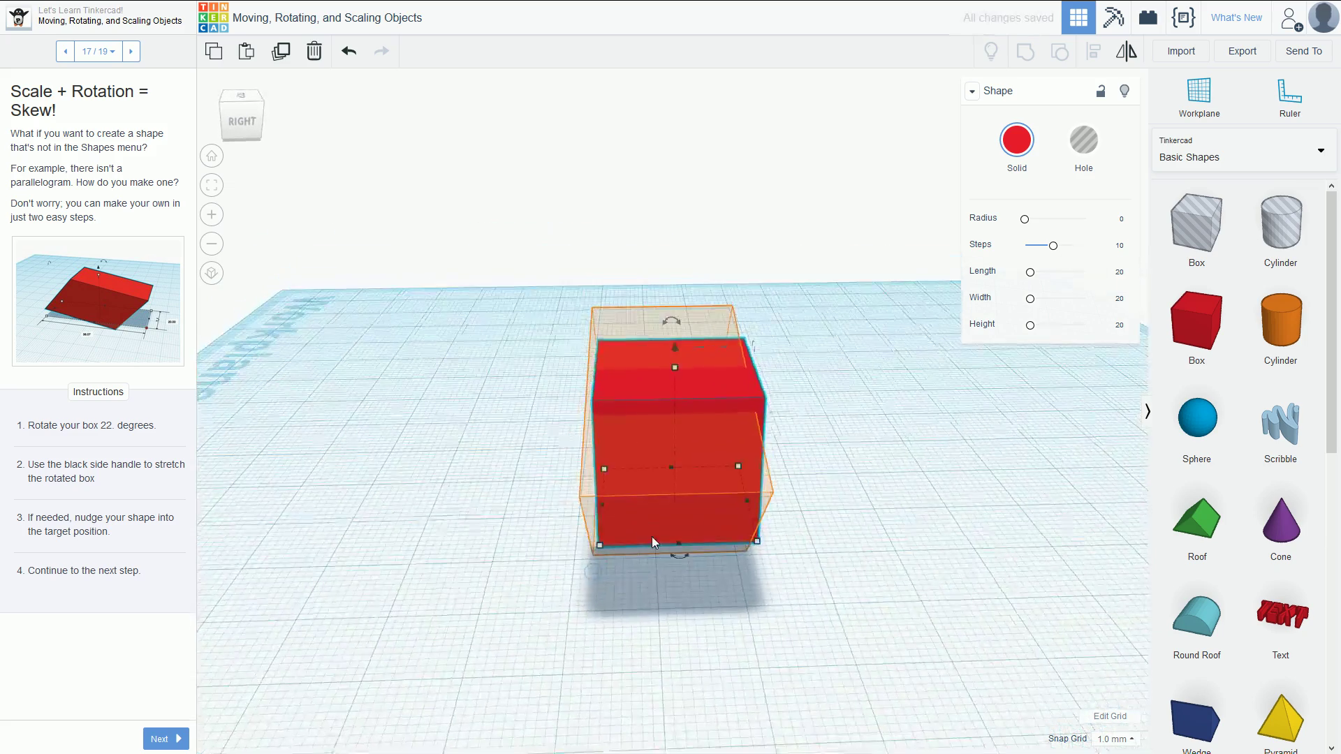
{"action": "left_click_drag", "start_coordinate": [654, 513], "coordinate": [649, 506]}
{"action": "right_click_drag", "start_coordinate": [569, 533], "coordinate": [701, 431]}
Step: Tilt the box about 22° and stretch it sideways into a skew 56.00 wide
{"action": "left_click_drag", "start_coordinate": [726, 341], "coordinate": [767, 294]}
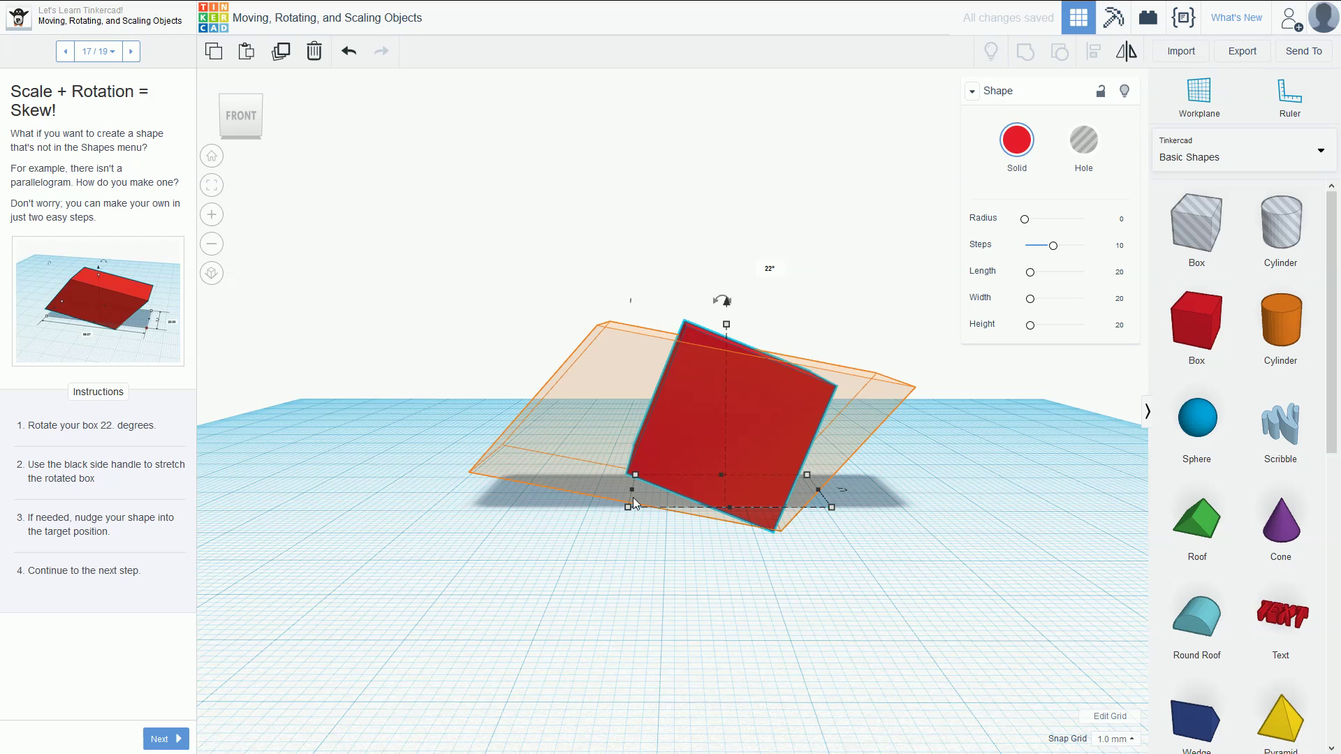
{"action": "left_click_drag", "start_coordinate": [633, 489], "coordinate": [488, 492]}
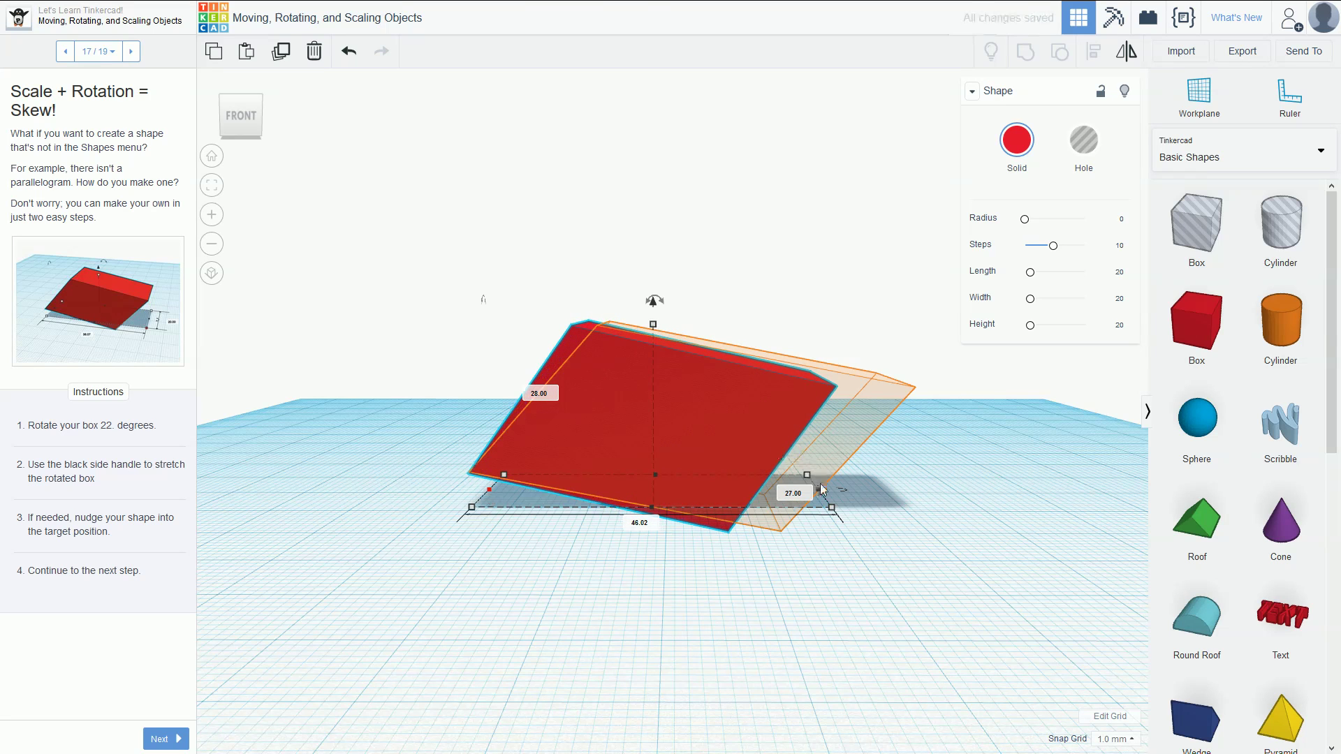
{"action": "left_click_drag", "start_coordinate": [820, 497], "coordinate": [889, 495]}
{"action": "right_click_drag", "start_coordinate": [1001, 414], "coordinate": [409, 455]}
Step: Undo the skew to return the red box to an upright cube
{"action": "key", "text": "ctrl+z"}
{"action": "key", "text": "ctrl+z"}
{"action": "key", "text": "ctrl+z"}
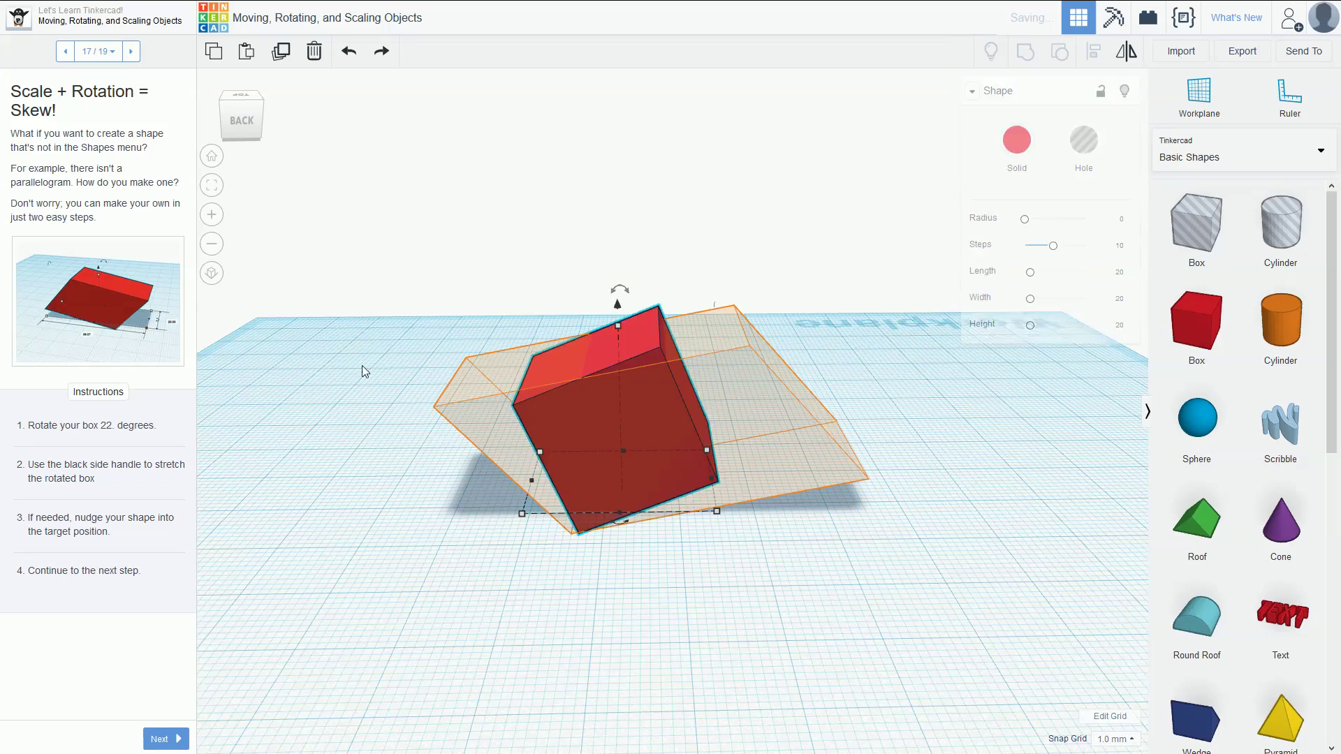
{"action": "right_click_drag", "start_coordinate": [363, 369], "coordinate": [674, 446]}
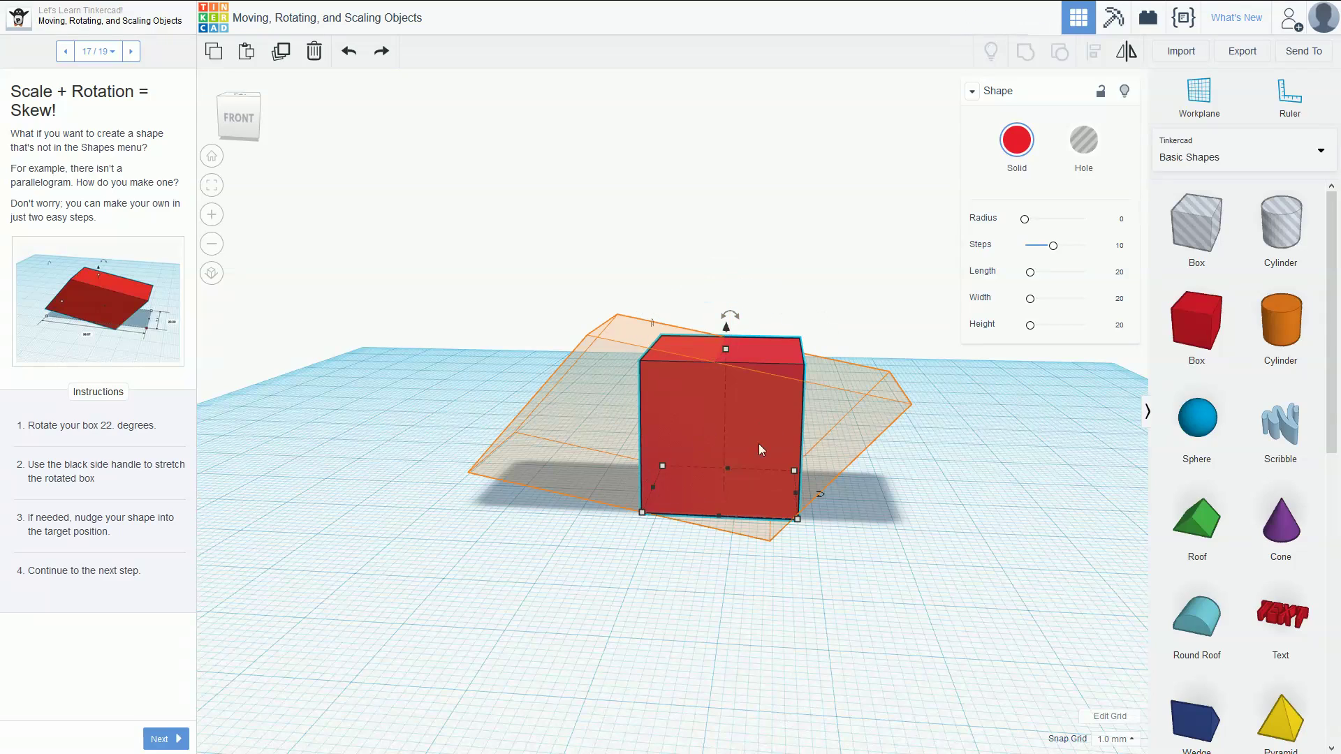
{"action": "right_click_drag", "start_coordinate": [823, 379], "coordinate": [749, 383]}
{"action": "right_click_drag", "start_coordinate": [845, 354], "coordinate": [185, 254]}
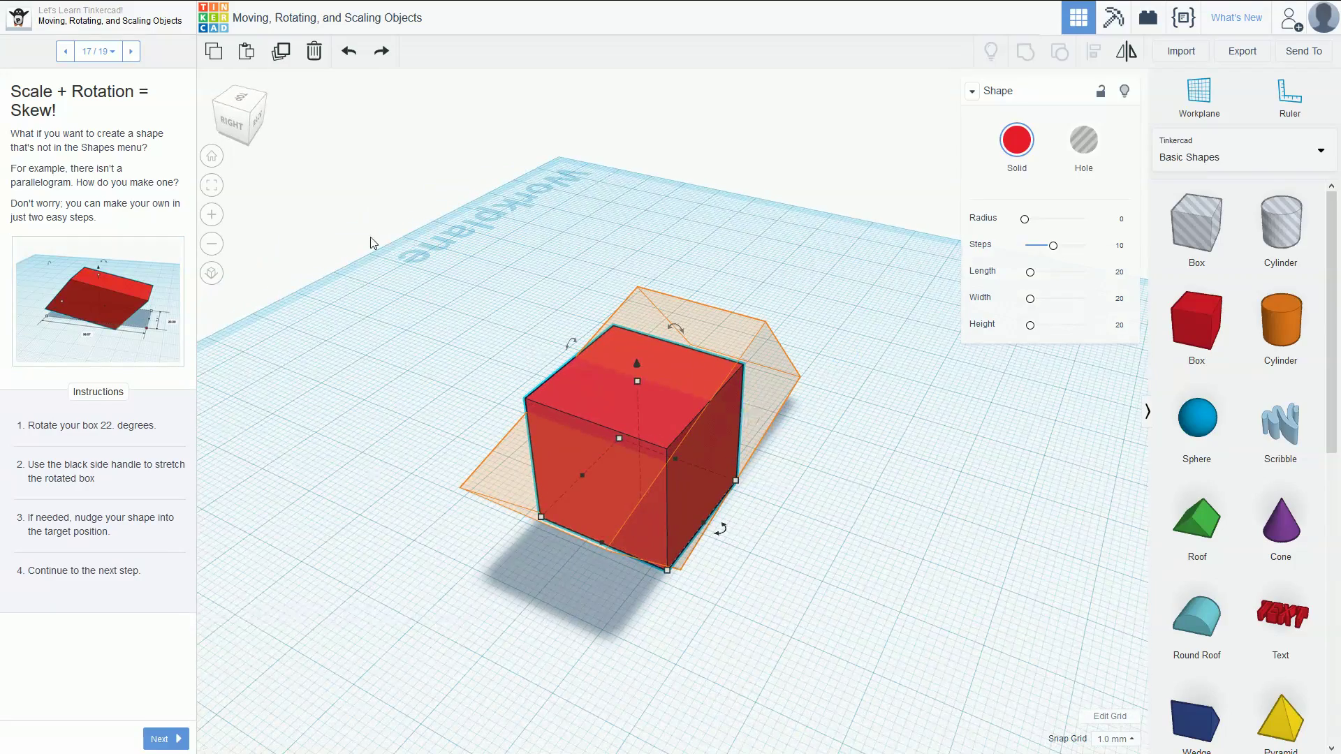
{"action": "right_click_drag", "start_coordinate": [763, 362], "coordinate": [720, 426]}
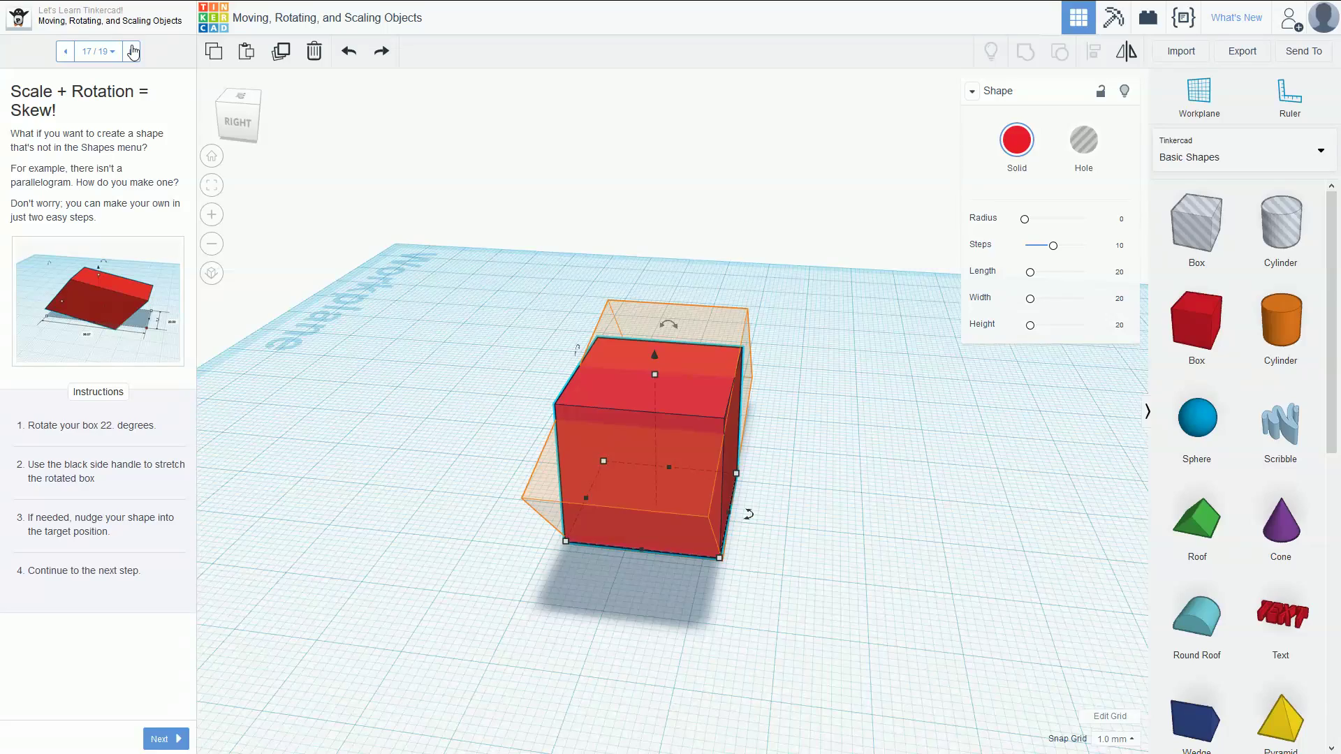
{"action": "right_click_drag", "start_coordinate": [412, 245], "coordinate": [711, 335]}
Step: Rotate the box about 21°, stretch it to 54.00 wide, and advance to Deleting an Object
{"action": "left_click_drag", "start_coordinate": [740, 322], "coordinate": [794, 266]}
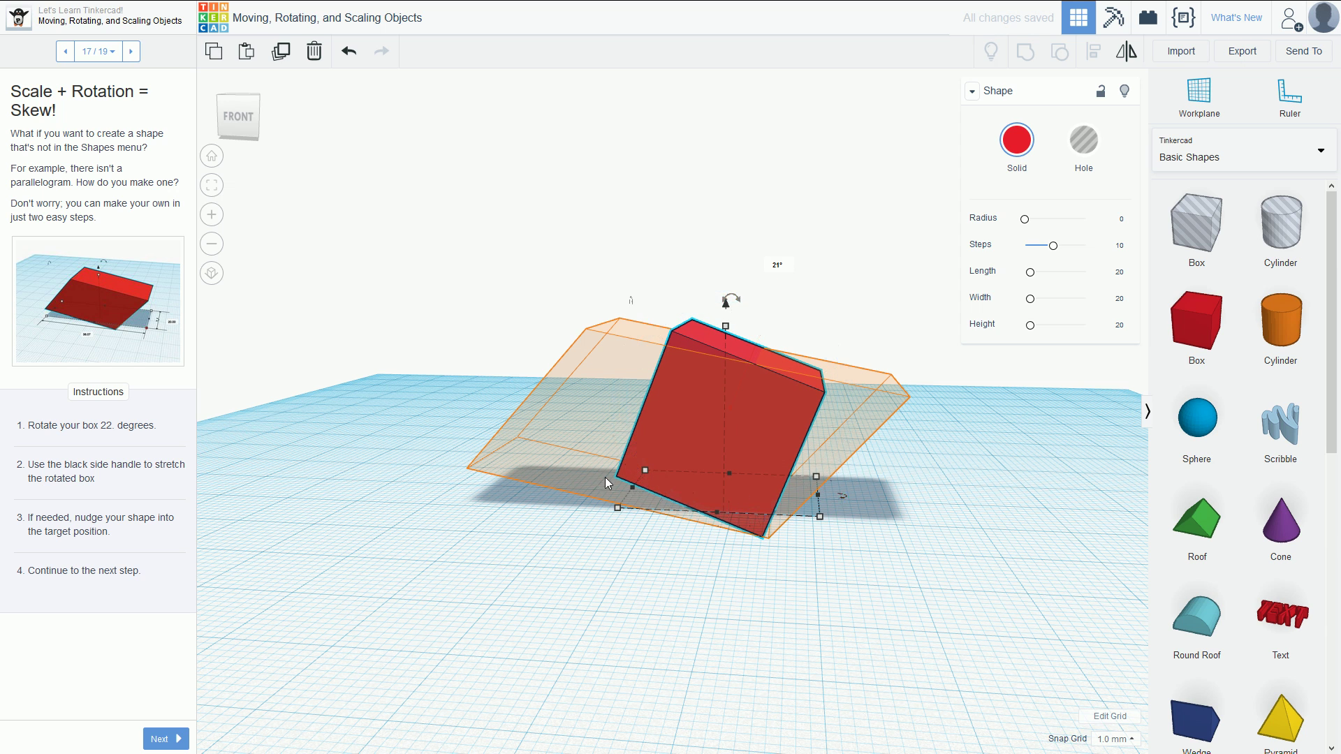
{"action": "left_click_drag", "start_coordinate": [634, 486], "coordinate": [513, 470]}
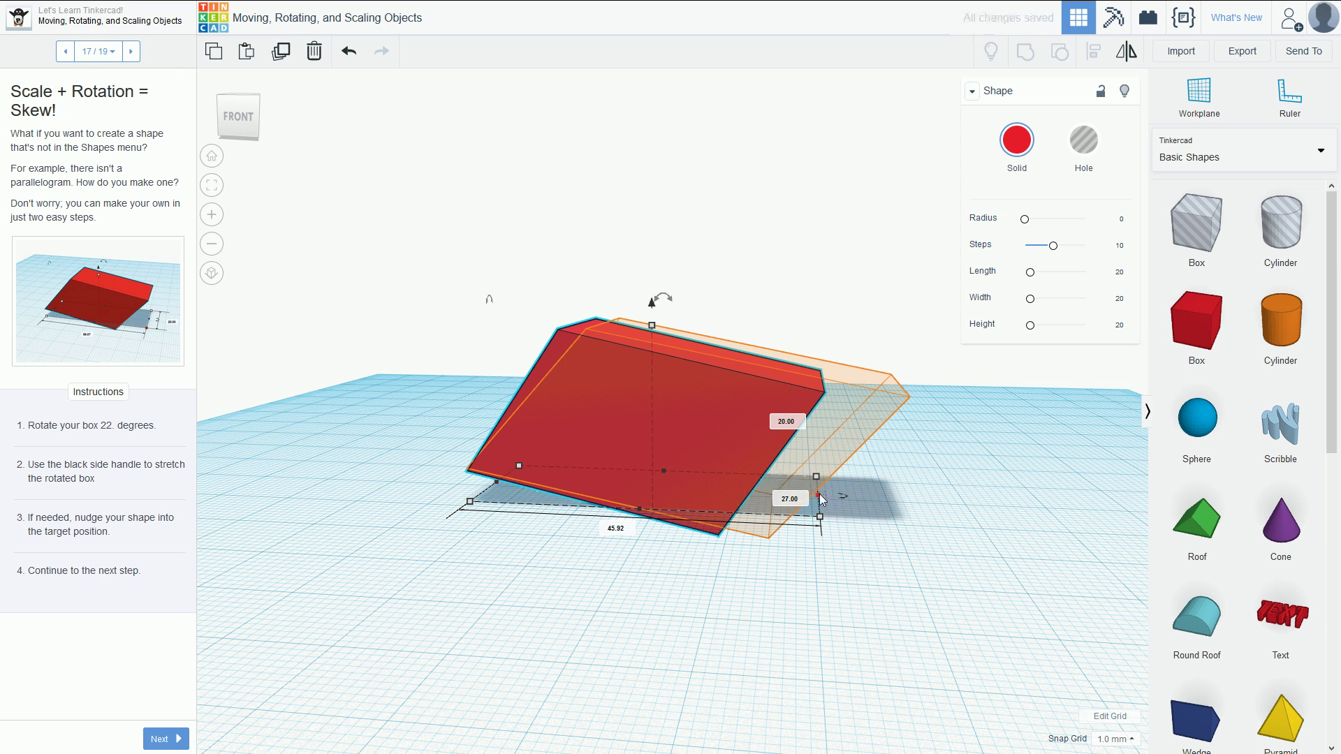
{"action": "left_click_drag", "start_coordinate": [820, 496], "coordinate": [882, 500]}
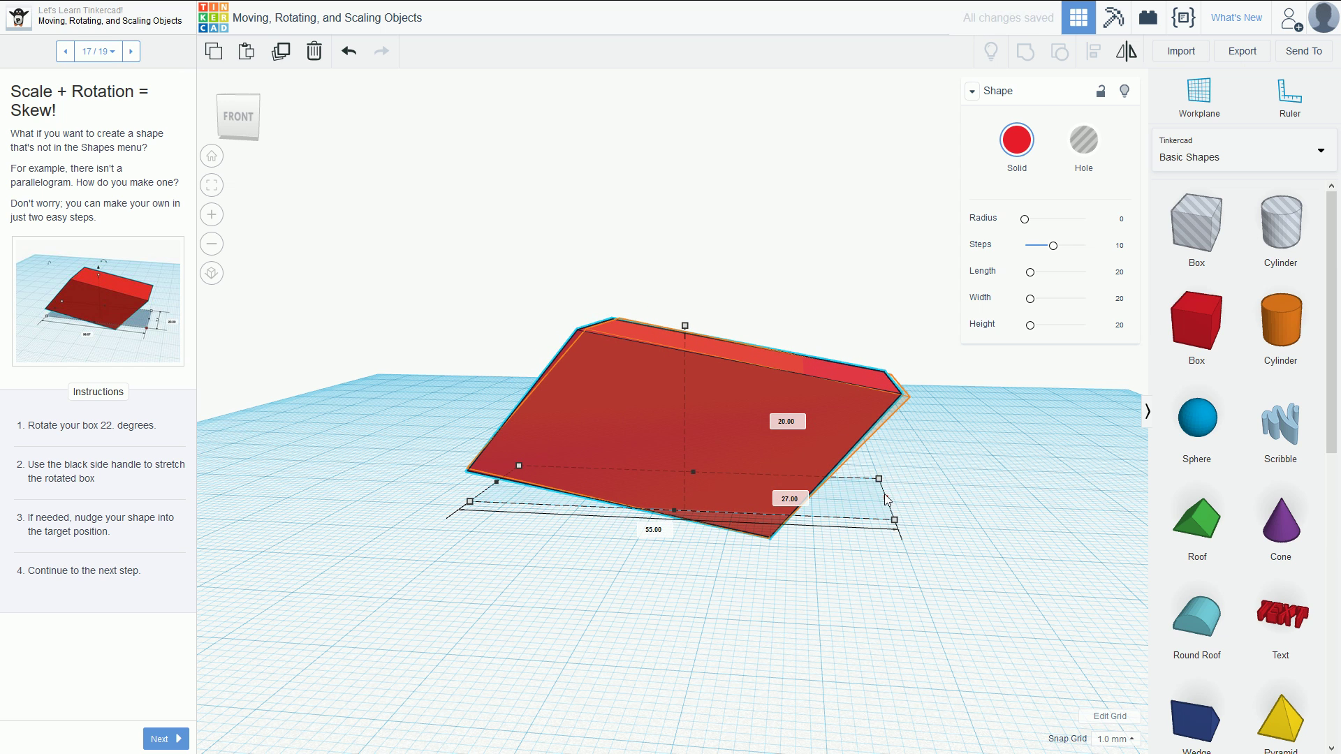
{"action": "left_click_drag", "start_coordinate": [748, 447], "coordinate": [714, 419]}
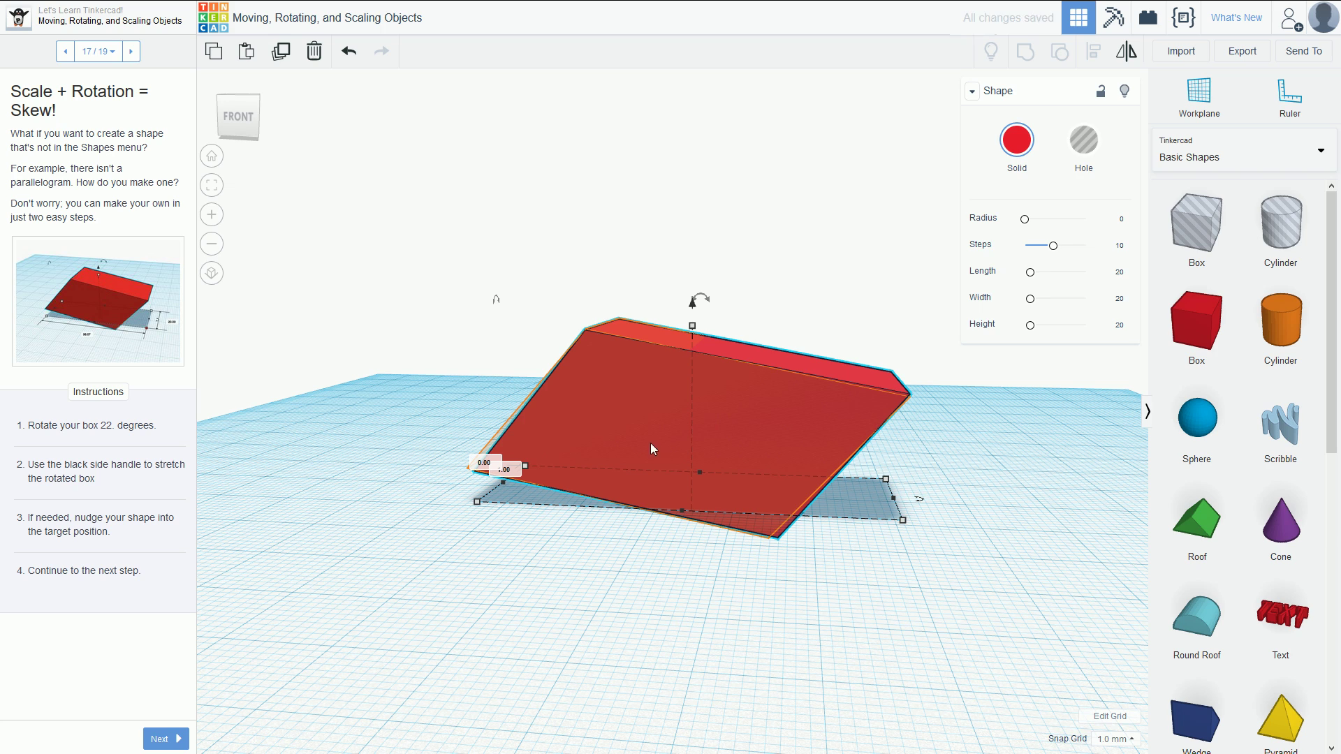
{"action": "key", "text": "ctrl+z"}
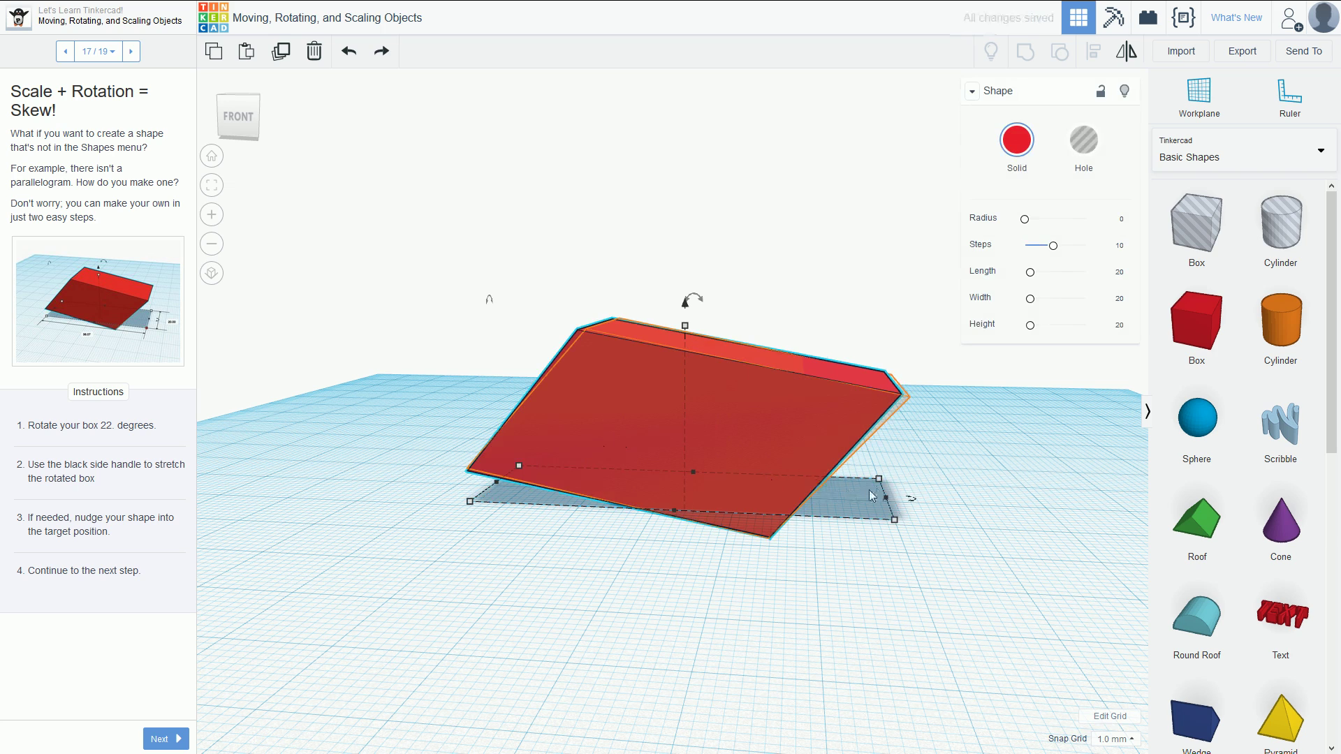
{"action": "right_click_drag", "start_coordinate": [868, 490], "coordinate": [642, 468]}
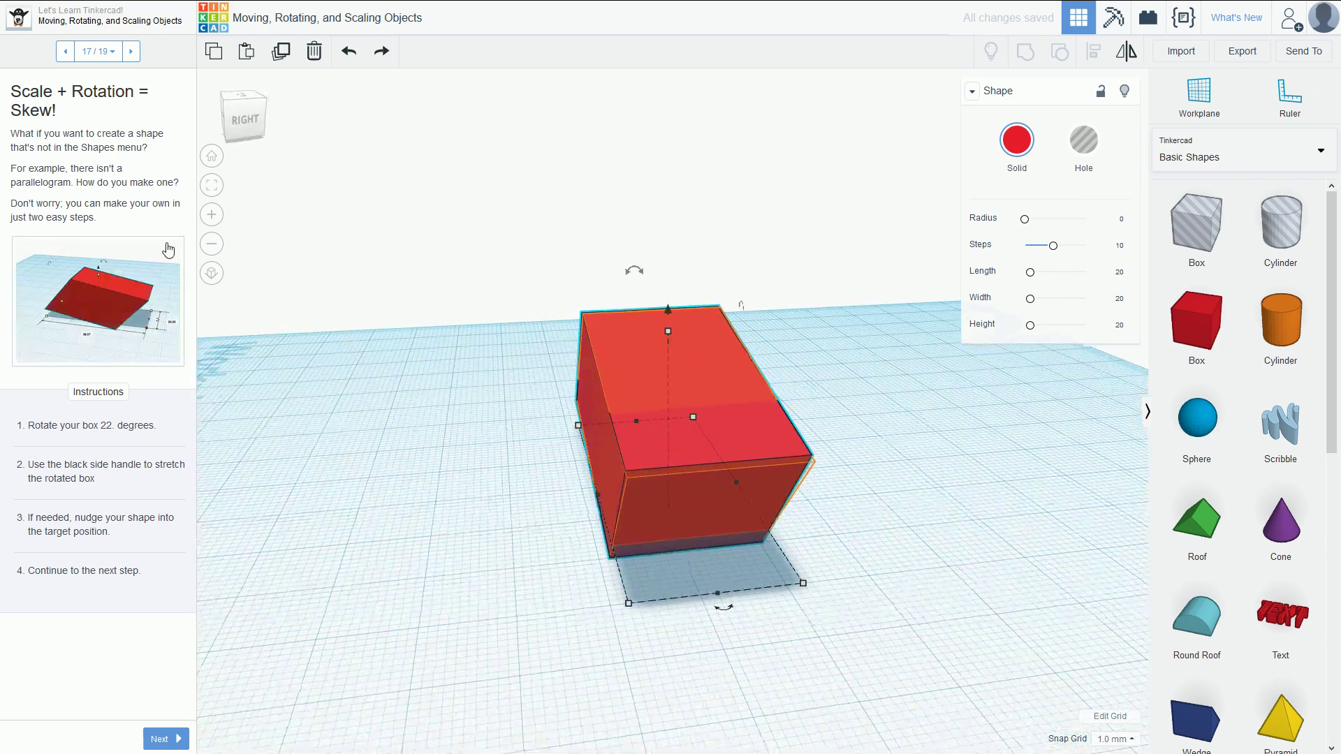
{"action": "left_click", "coordinate": [131, 52]}
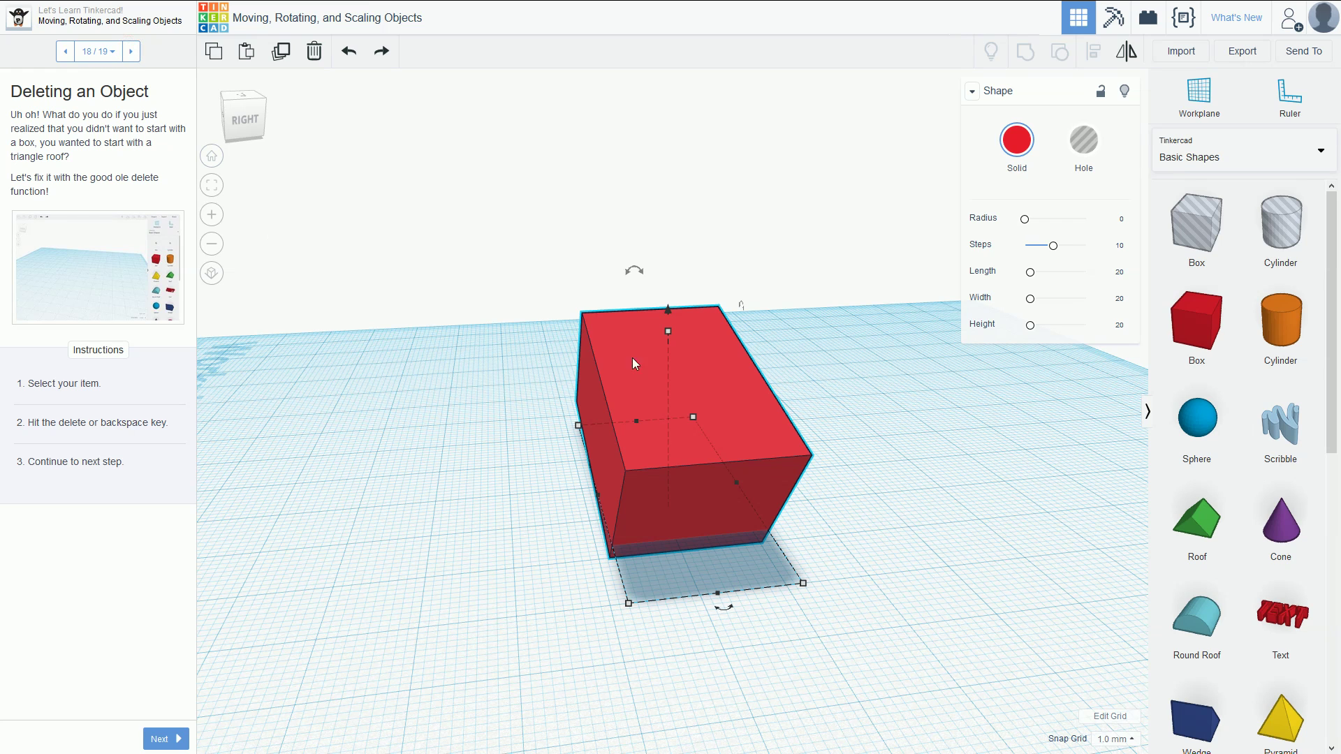
Step: Delete the red box, restore it, delete it via the trash icon, and reach You're Done!
{"action": "key", "text": "Delete"}
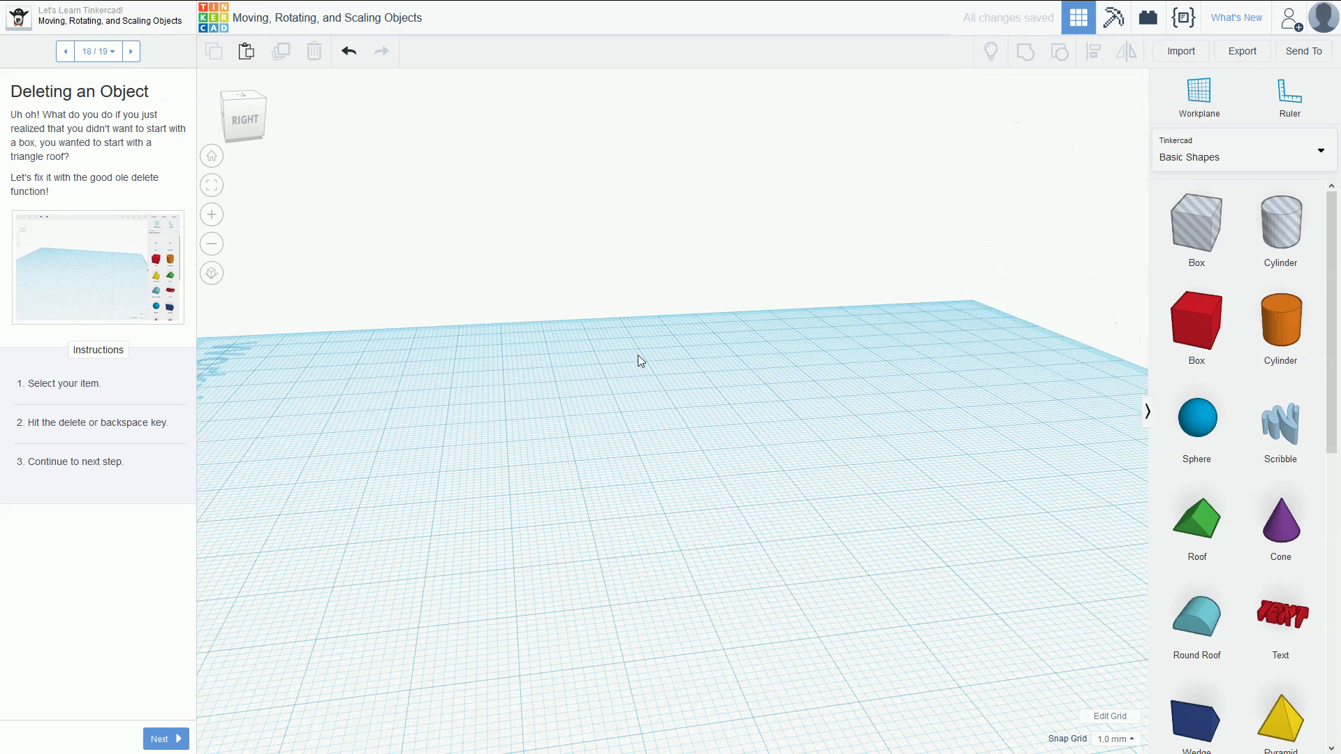
{"action": "key", "text": "ctrl+z"}
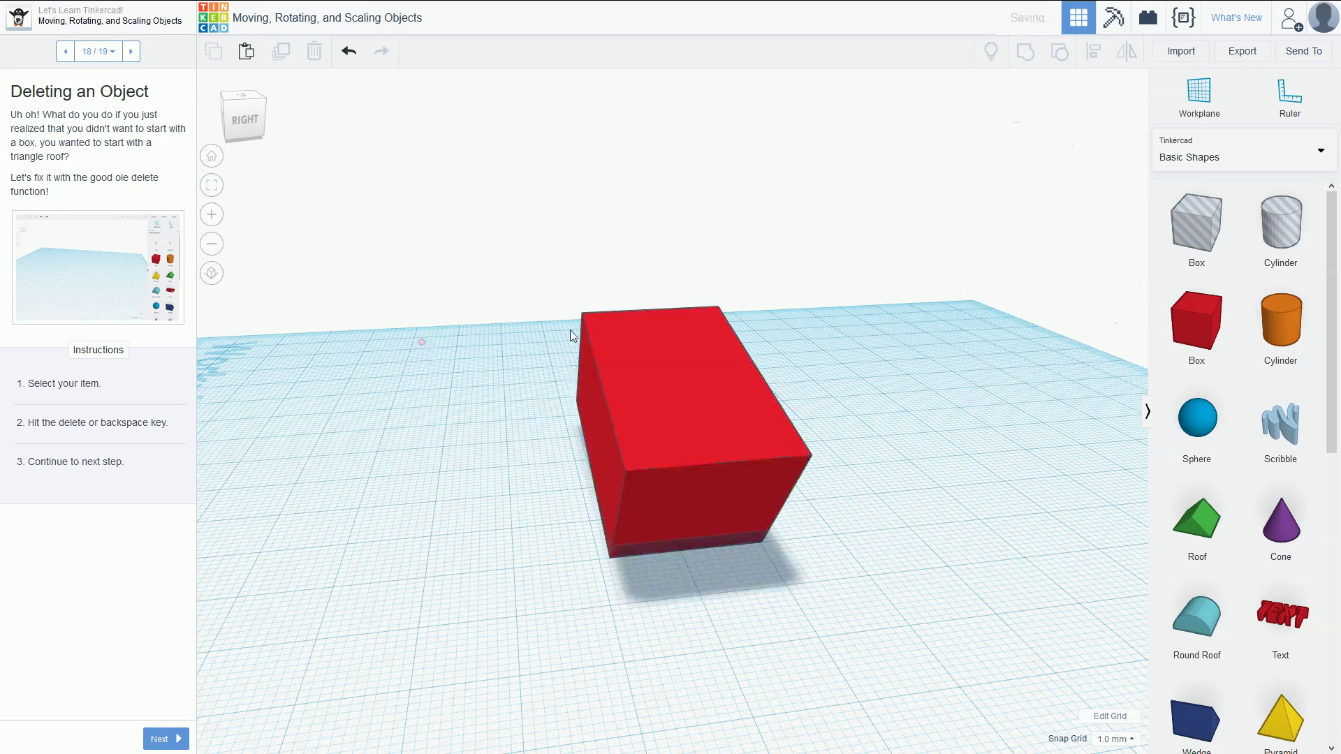
{"action": "left_click", "coordinate": [656, 329]}
{"action": "left_click", "coordinate": [324, 51]}
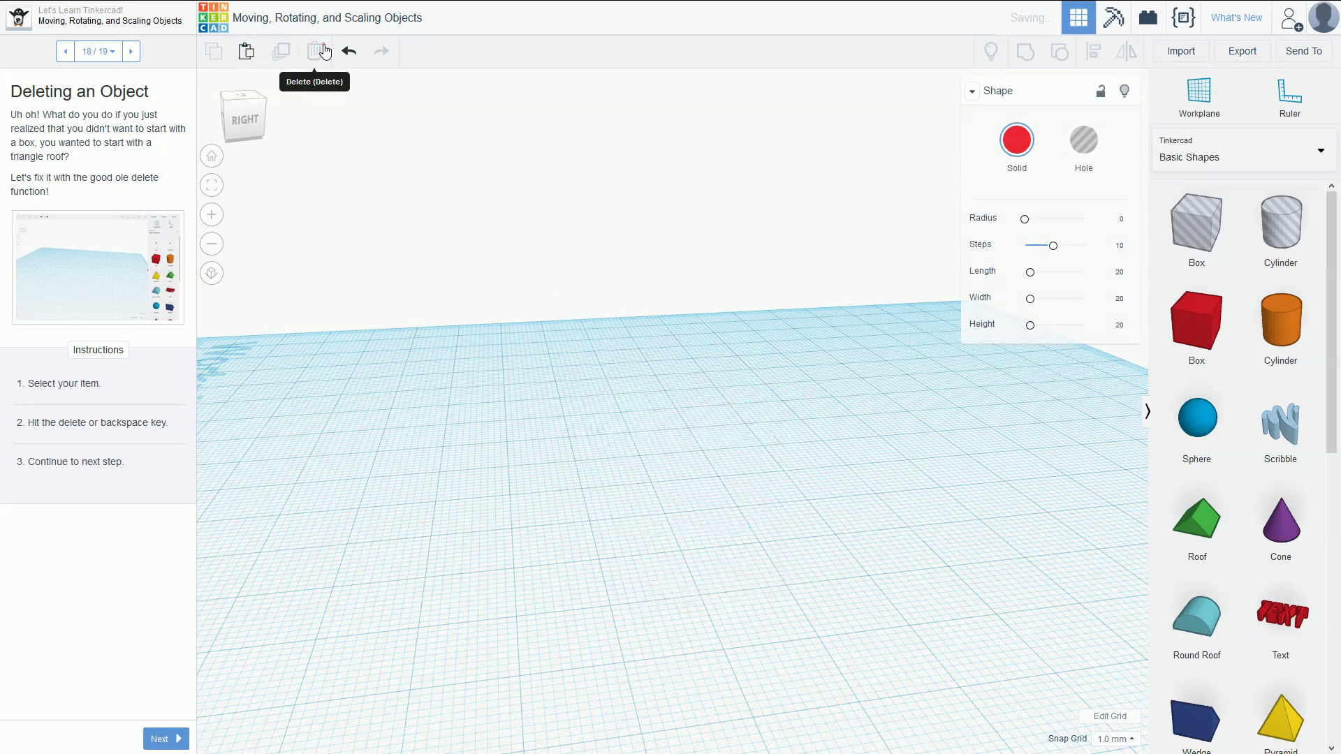
{"action": "left_click", "coordinate": [136, 57]}
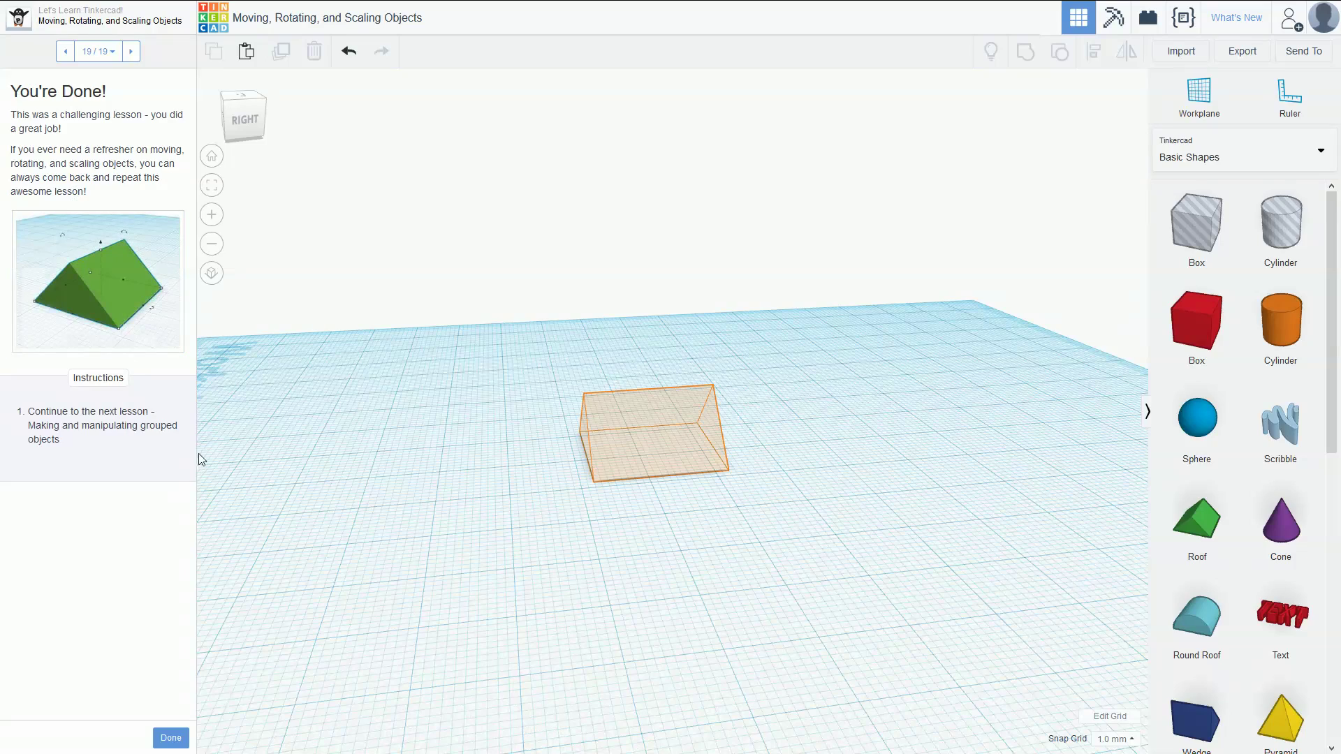
Step: Drop a green Roof shape onto the workplane and move it, undoing an accidental raise
{"action": "right_click_drag", "start_coordinate": [517, 398], "coordinate": [831, 377]}
{"action": "left_click_drag", "start_coordinate": [1197, 518], "coordinate": [594, 464]}
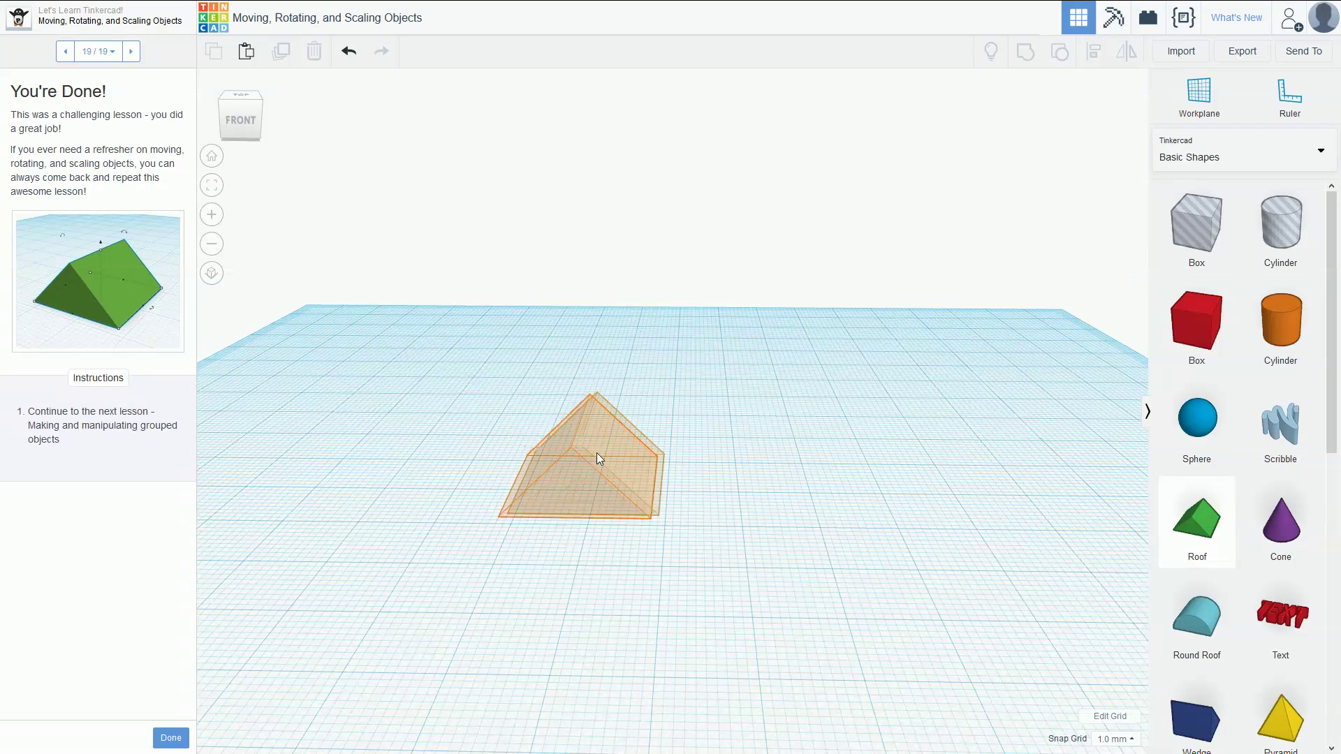
{"action": "left_click", "coordinate": [589, 455]}
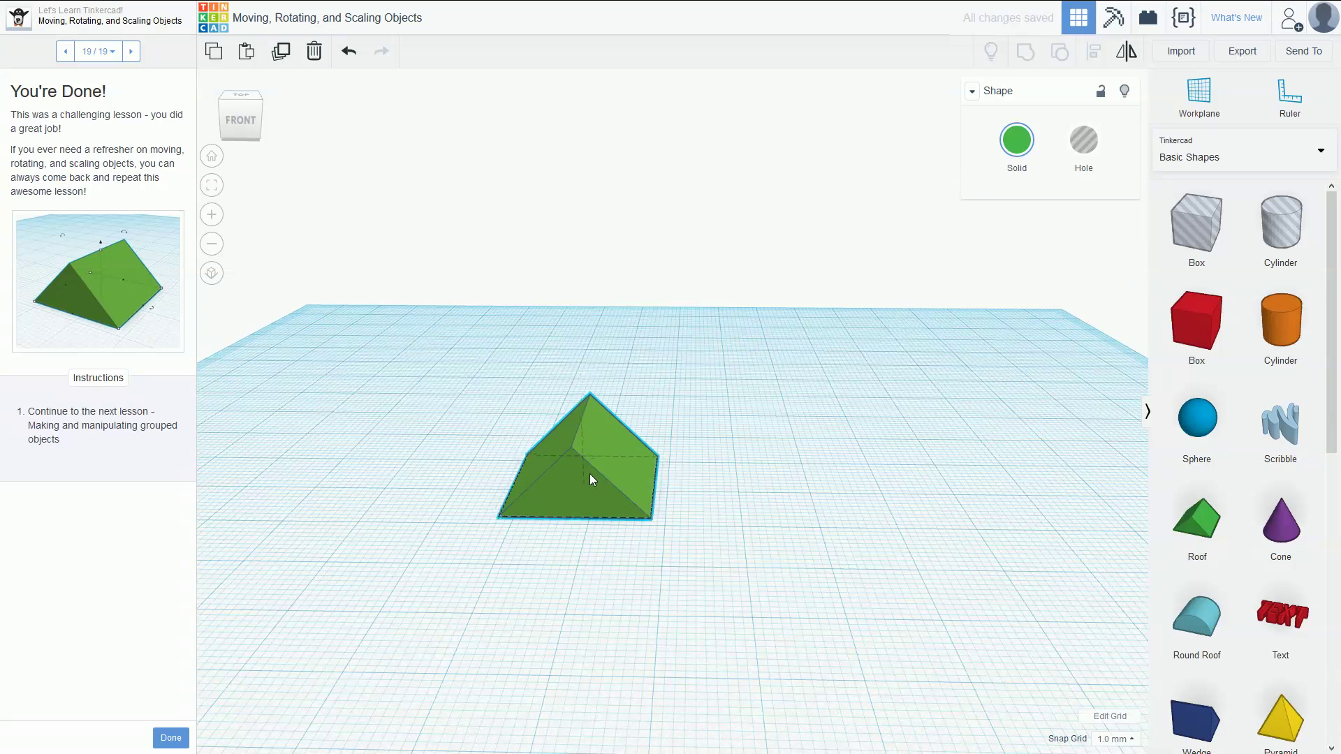
{"action": "mouse_move", "coordinate": [590, 474]}
{"action": "left_mouse_down"}
{"action": "mouse_move", "coordinate": [910, 497]}
{"action": "mouse_move", "coordinate": [793, 547]}
{"action": "mouse_move", "coordinate": [468, 598]}
{"action": "mouse_move", "coordinate": [554, 482]}
{"action": "mouse_move", "coordinate": [602, 471]}
{"action": "mouse_move", "coordinate": [596, 482]}
{"action": "left_mouse_up"}
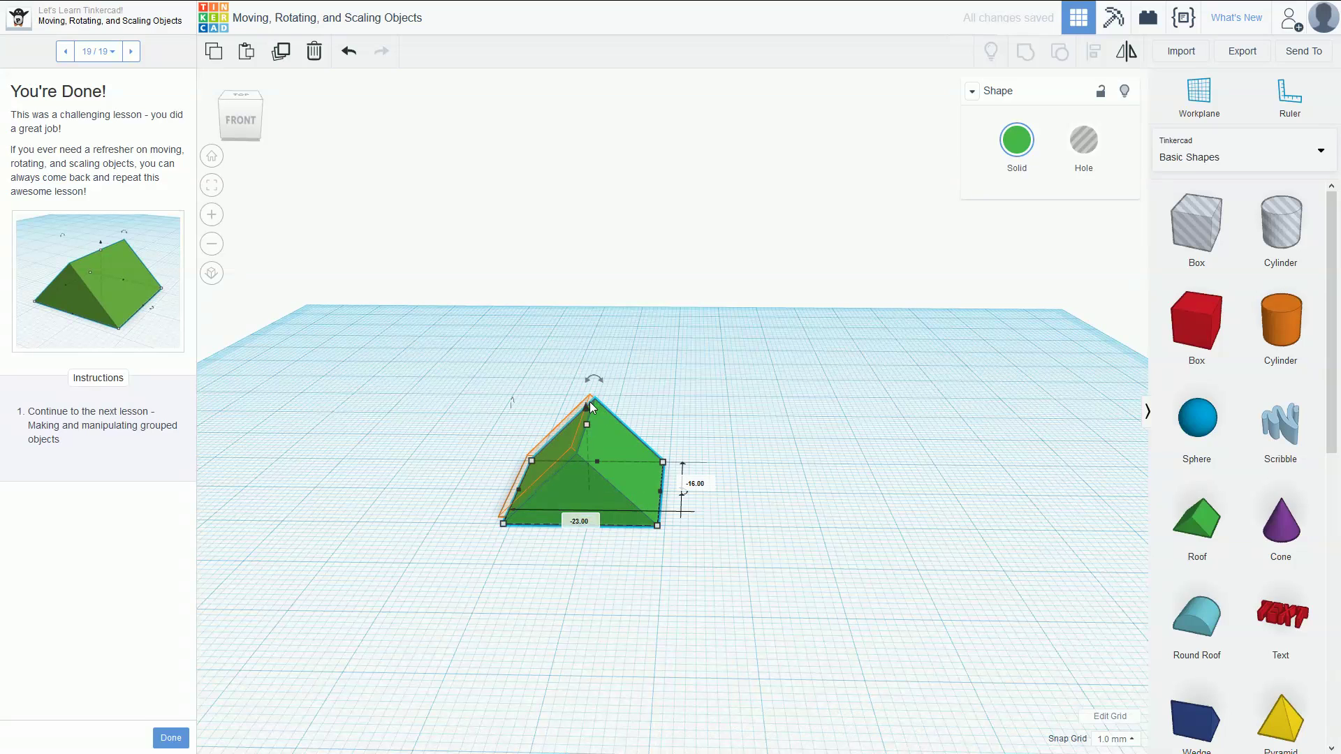
{"action": "left_click_drag", "start_coordinate": [589, 417], "coordinate": [607, 320]}
{"action": "key", "text": "ctrl+z"}
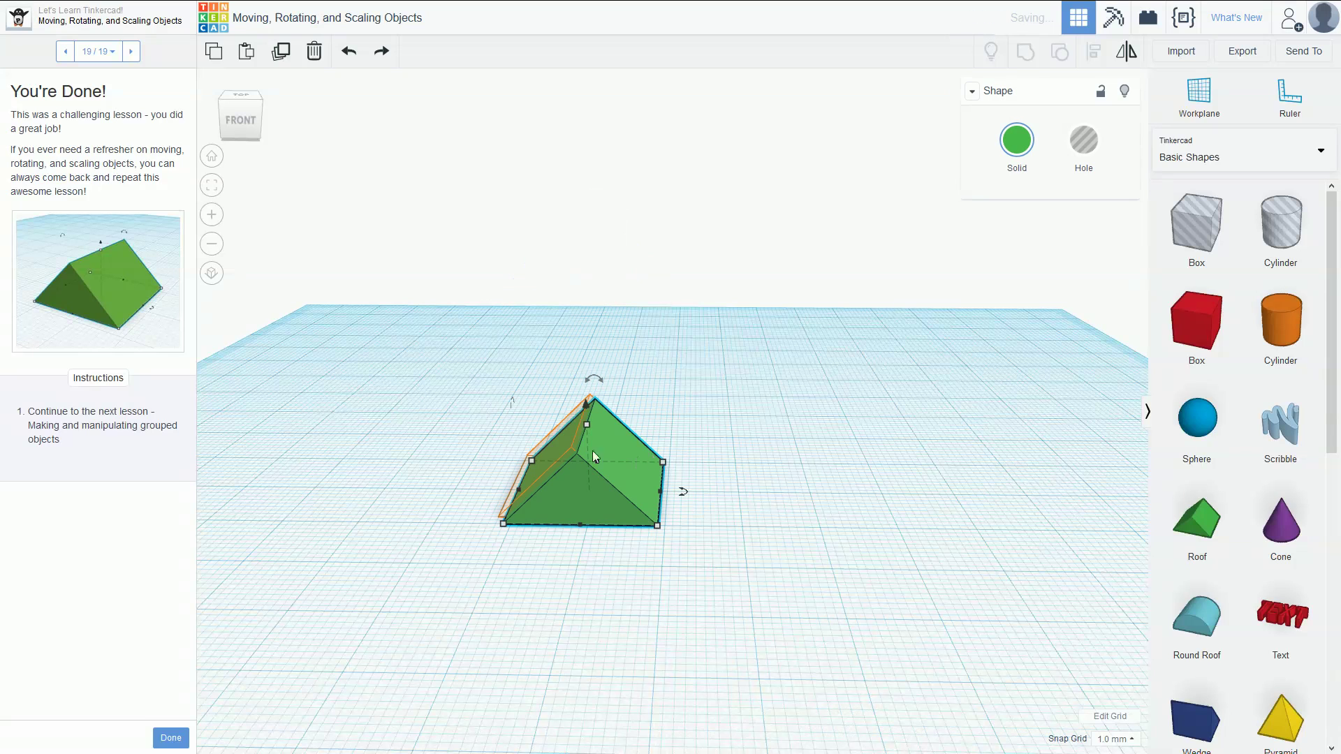
Step: Rotate the roof upright and try resizing it, undoing the resize
{"action": "mouse_move", "coordinate": [599, 382]}
{"action": "left_mouse_down"}
{"action": "mouse_move", "coordinate": [567, 309]}
{"action": "mouse_move", "coordinate": [493, 305]}
{"action": "mouse_move", "coordinate": [627, 283]}
{"action": "mouse_move", "coordinate": [599, 370]}
{"action": "mouse_move", "coordinate": [602, 299]}
{"action": "mouse_move", "coordinate": [488, 311]}
{"action": "mouse_move", "coordinate": [585, 295]}
{"action": "mouse_move", "coordinate": [691, 380]}
{"action": "mouse_move", "coordinate": [632, 325]}
{"action": "mouse_move", "coordinate": [530, 381]}
{"action": "mouse_move", "coordinate": [552, 363]}
{"action": "mouse_move", "coordinate": [622, 375]}
{"action": "mouse_move", "coordinate": [595, 377]}
{"action": "left_mouse_up"}
{"action": "right_click_drag", "start_coordinate": [712, 377], "coordinate": [593, 425]}
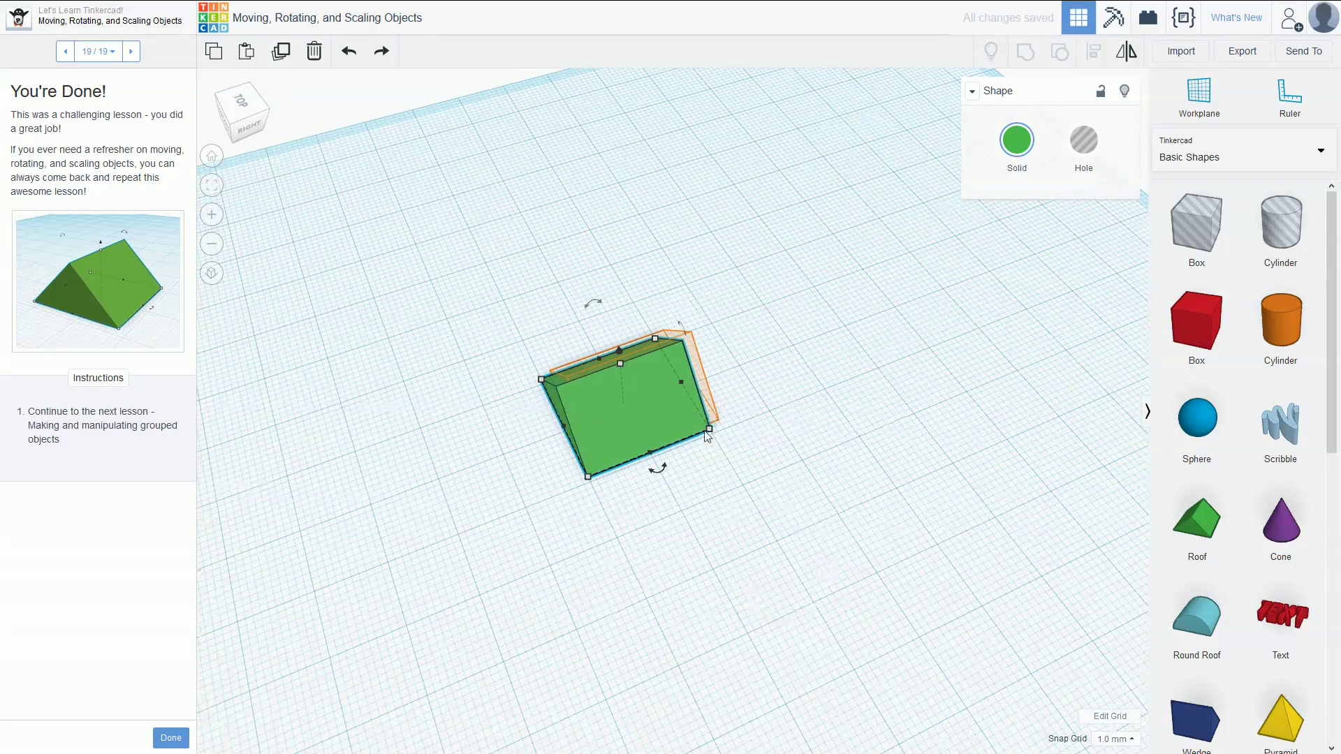
{"action": "left_click_drag", "start_coordinate": [658, 454], "coordinate": [615, 287]}
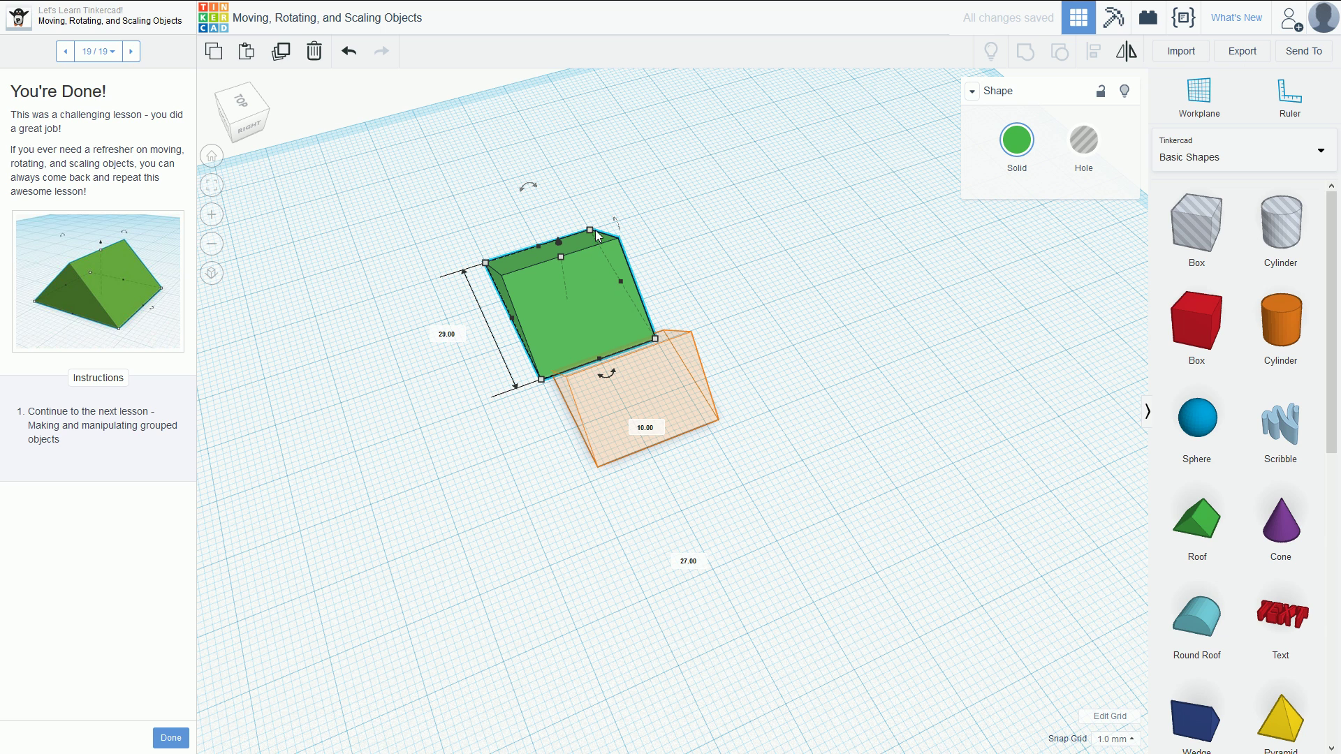
{"action": "left_click_drag", "start_coordinate": [595, 229], "coordinate": [575, 258]}
{"action": "key", "text": "ctrl+z"}
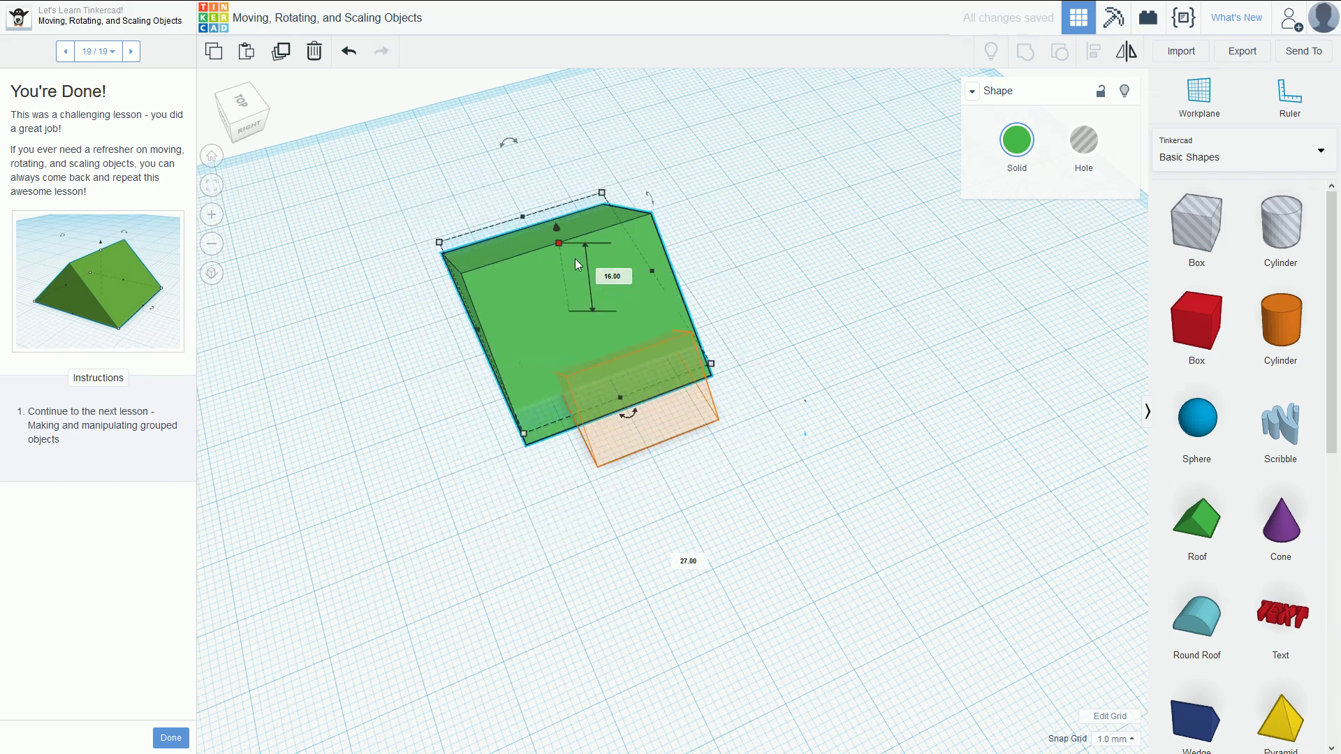